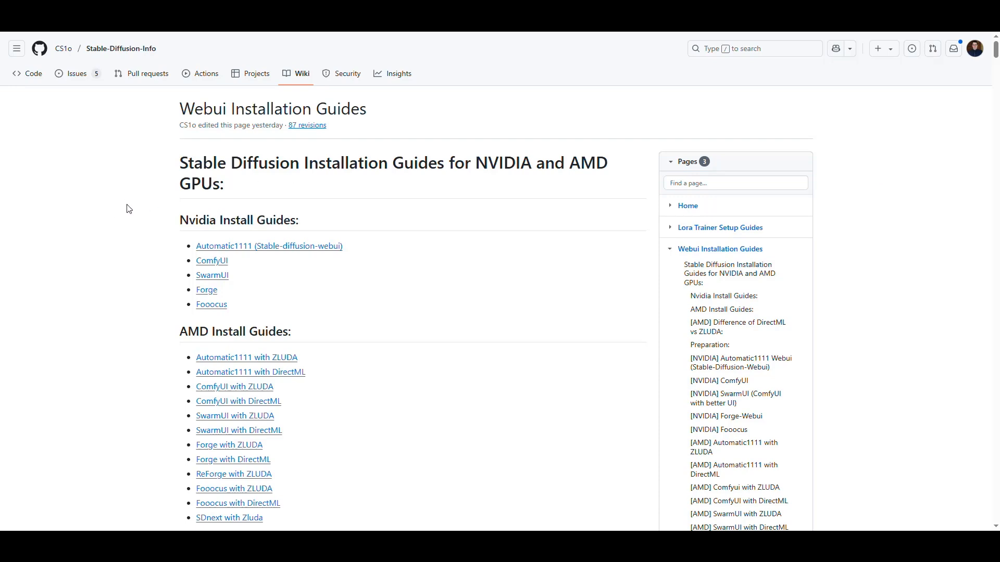
Step: Look through the Nvidia and AMD install guide lists and open the Automatic1111 with ZLUDA guide for AMD
scroll(126, 199, down, 1)
scroll(126, 199, up, 1)
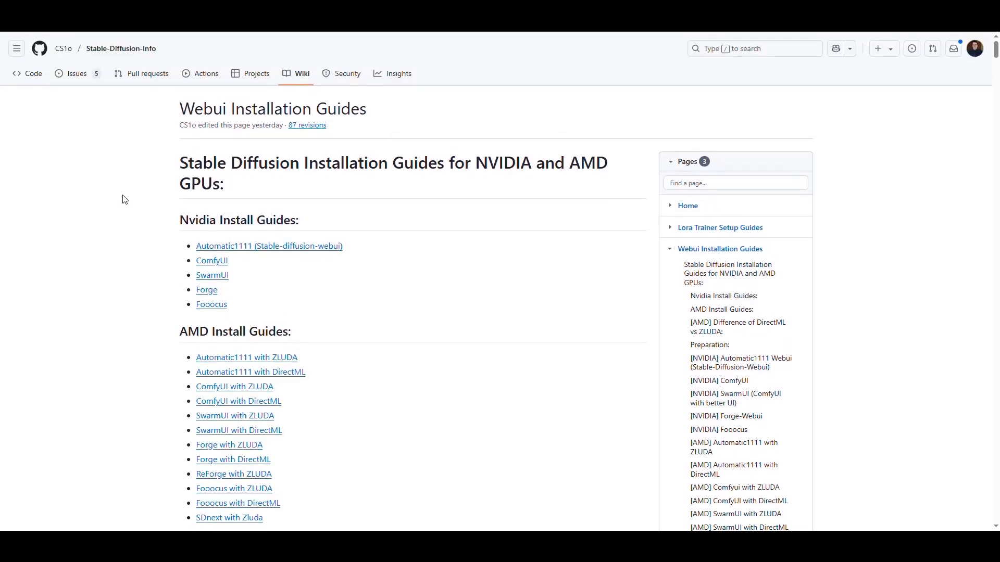
drag(248, 312, 156, 216)
click(93, 259)
scroll(93, 259, down, 2)
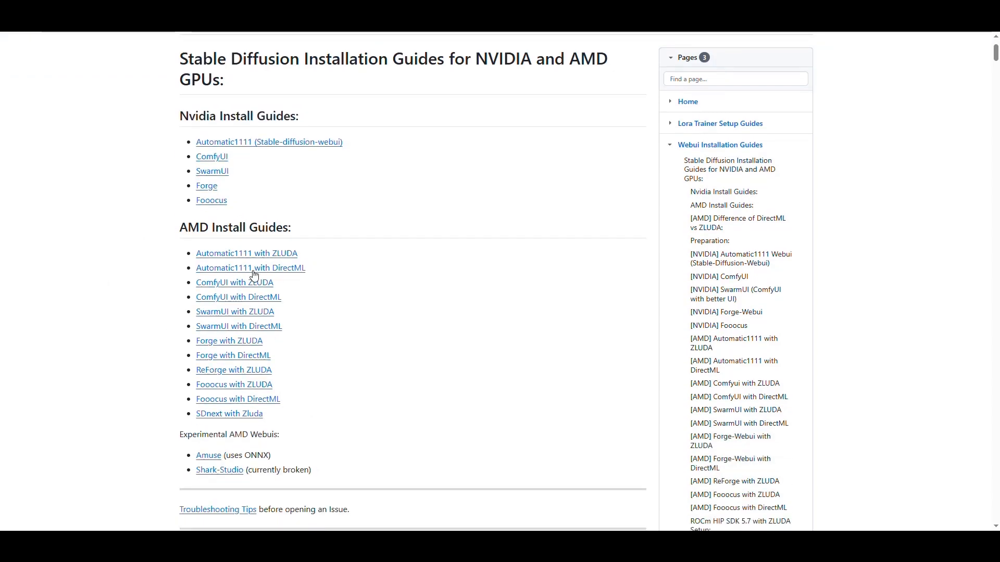
scroll(281, 320, down, 2)
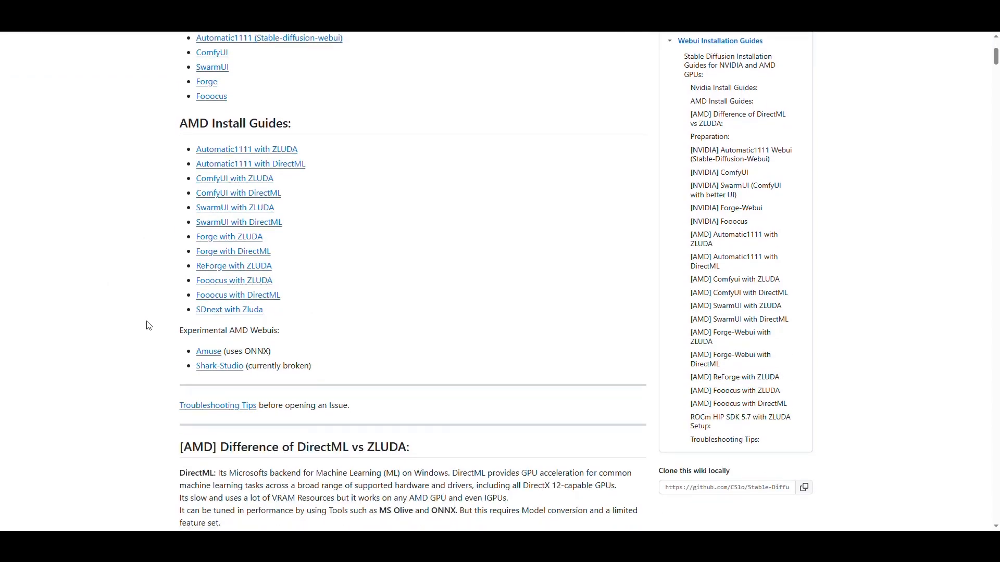
scroll(109, 285, up, 4)
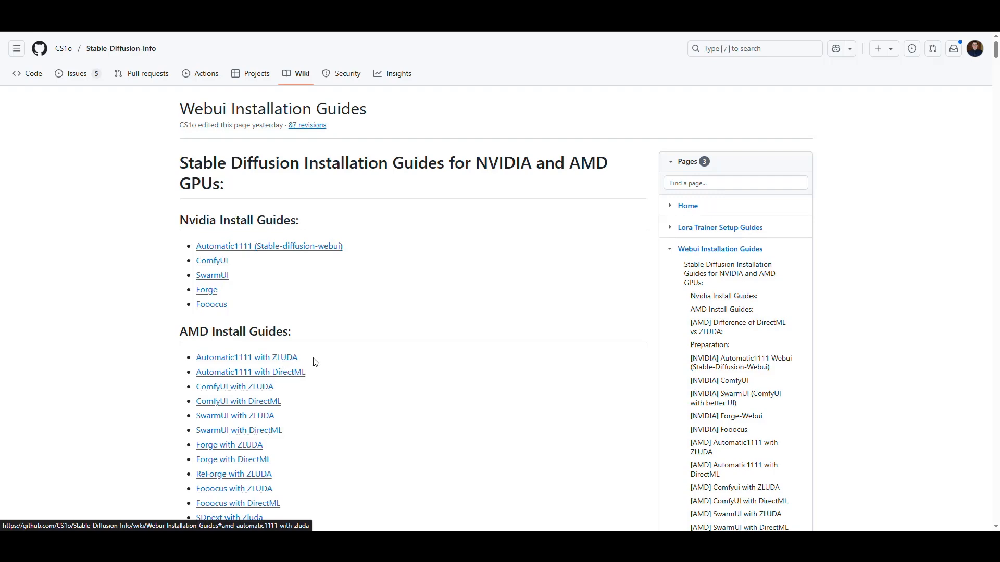
click(288, 358)
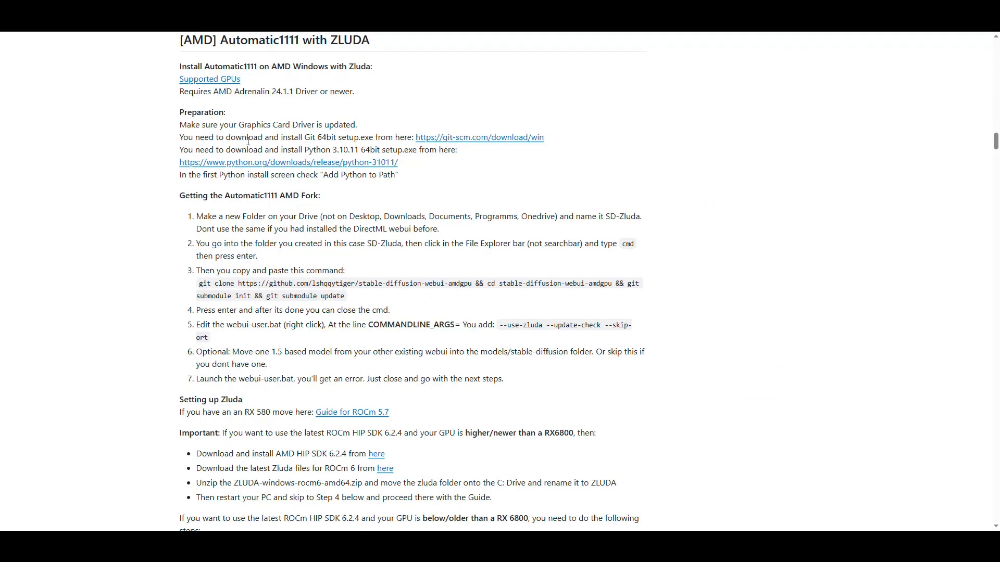
Step: Open the guide's Supported GPUs link and examine the ZLUDA entries for the 680M-APU, RX 570/580/590 8GB and RX 7900 XT
right_click(226, 90)
click(249, 89)
click(805, 10)
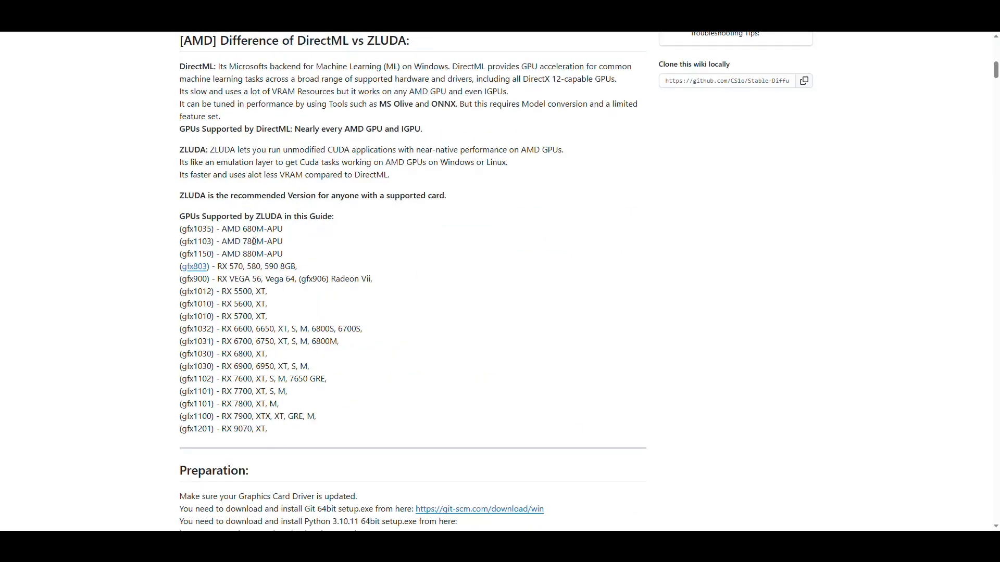
drag(264, 229, 245, 230)
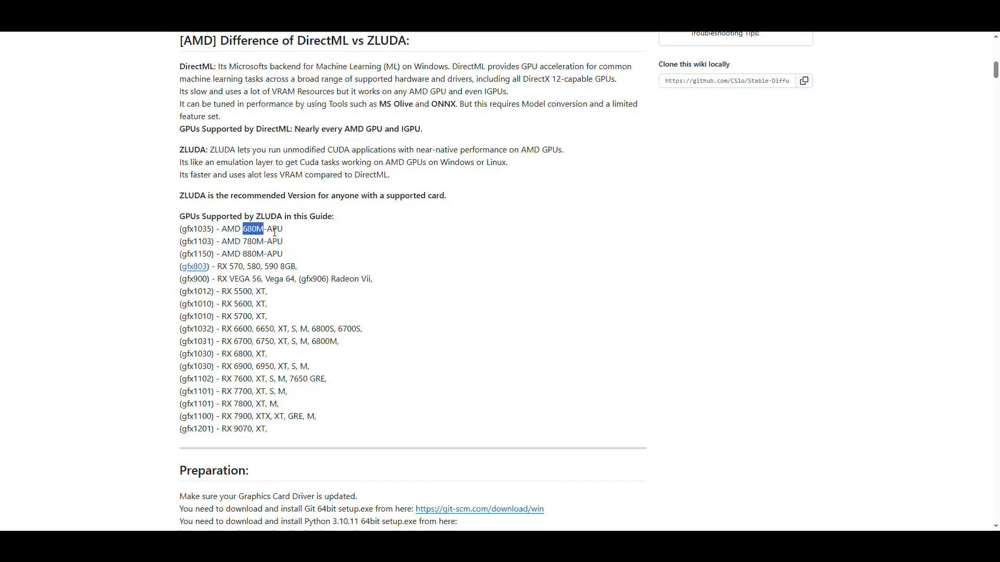
drag(300, 269, 178, 268)
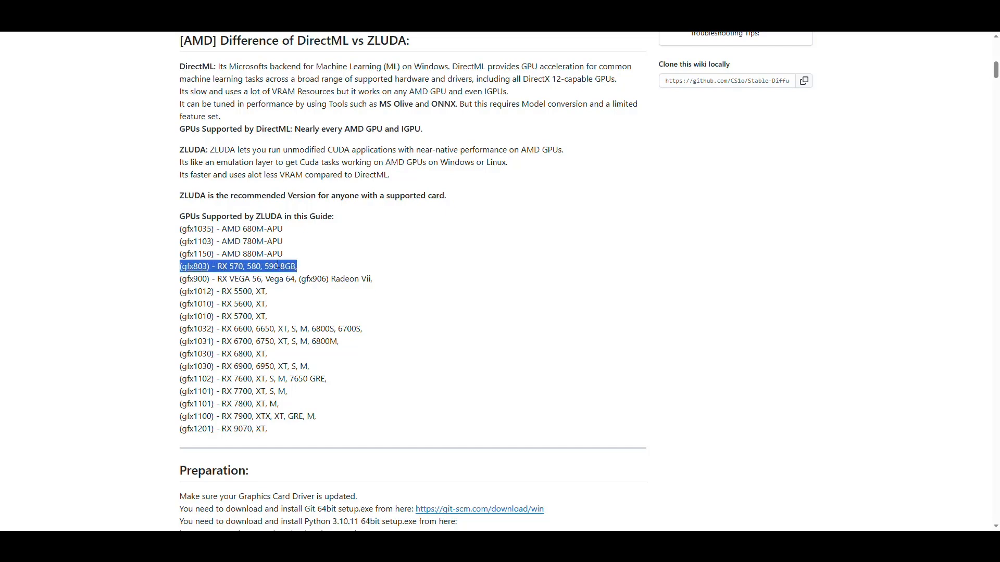
click(263, 268)
double_click(292, 268)
click(302, 269)
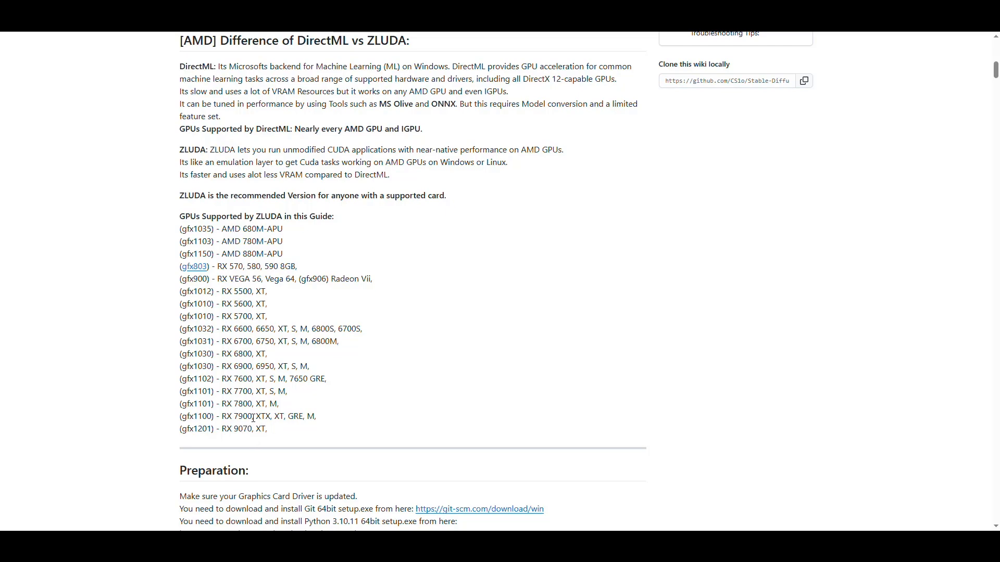
drag(252, 417, 224, 417)
double_click(279, 417)
Step: Switch to Task Manager and check the computer's GPU 1, memory and CPU specifications
right_click(653, 548)
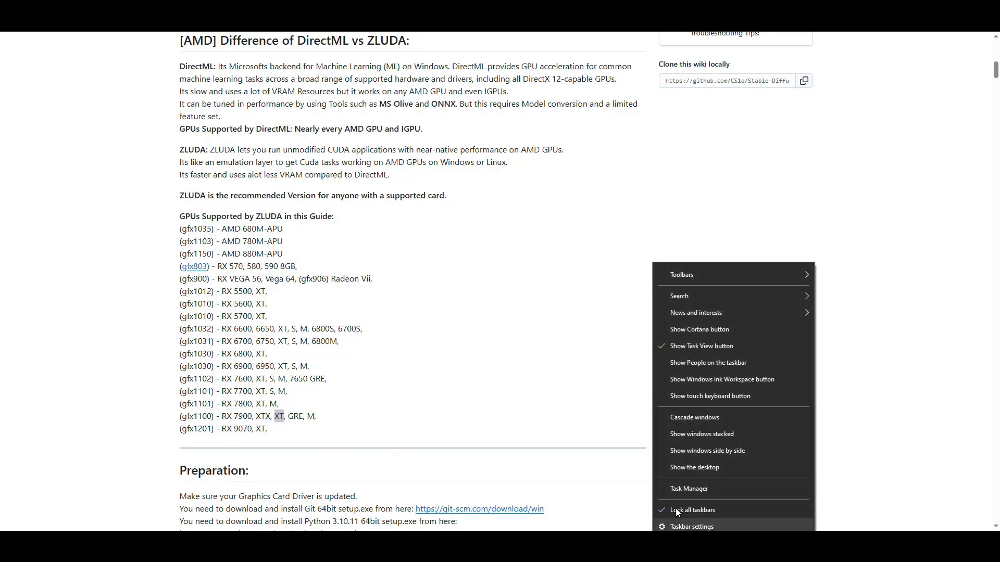
click(685, 490)
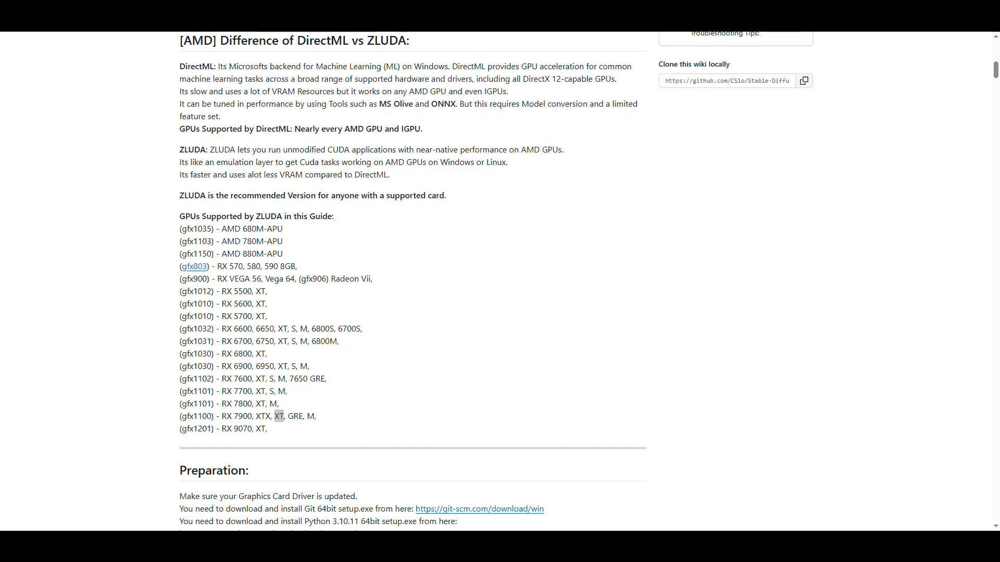
drag(446, 32, 401, 69)
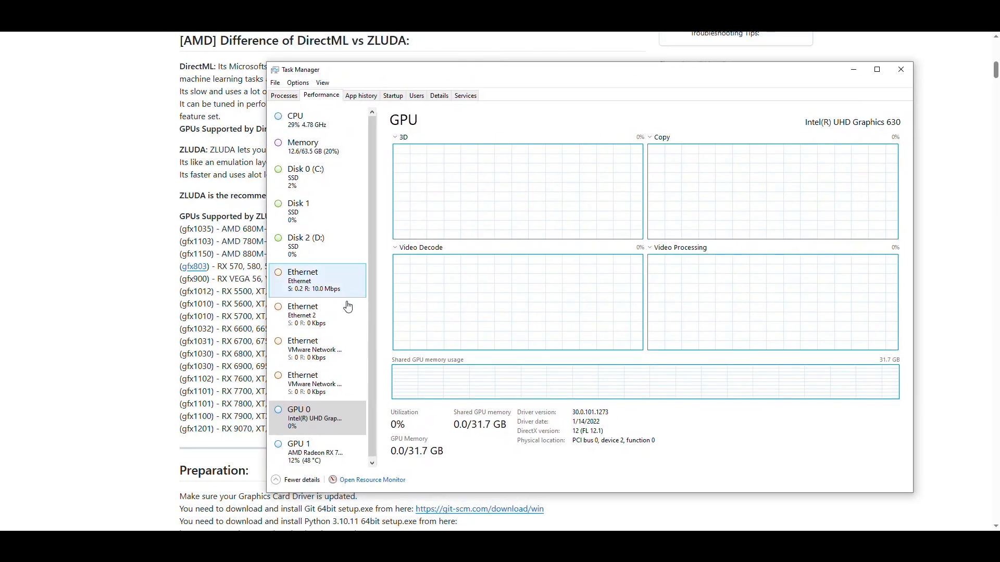
click(315, 451)
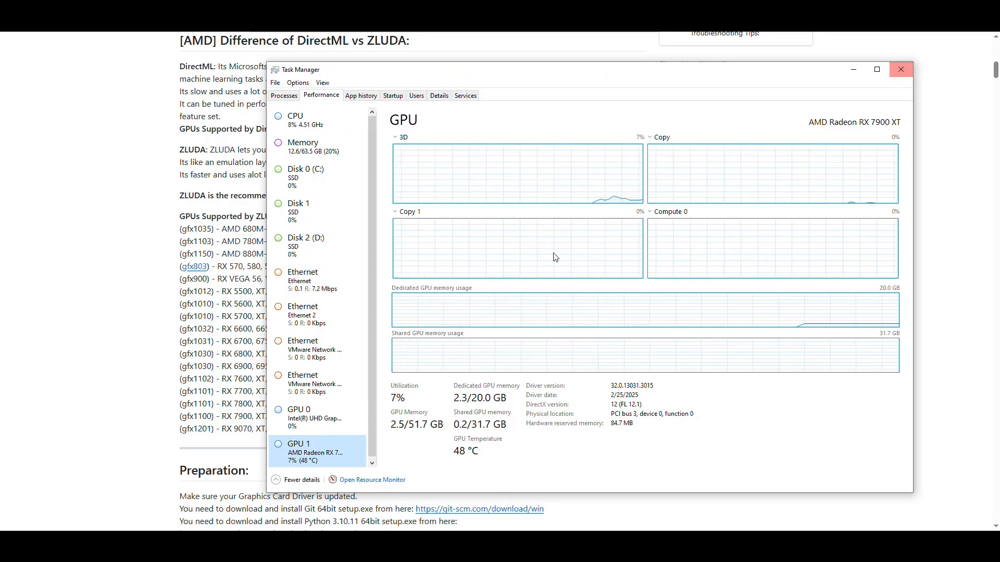
click(323, 150)
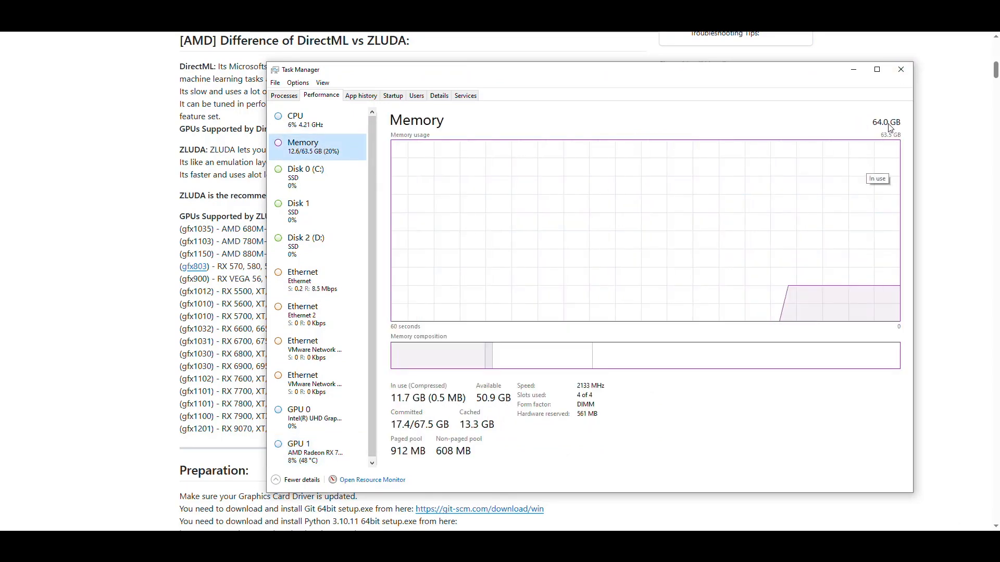
click(302, 121)
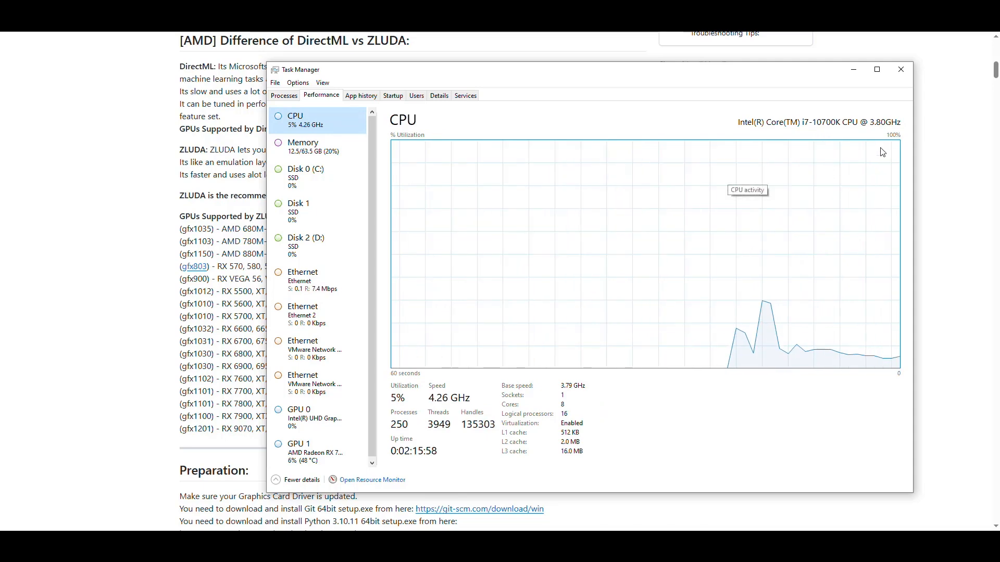
click(904, 74)
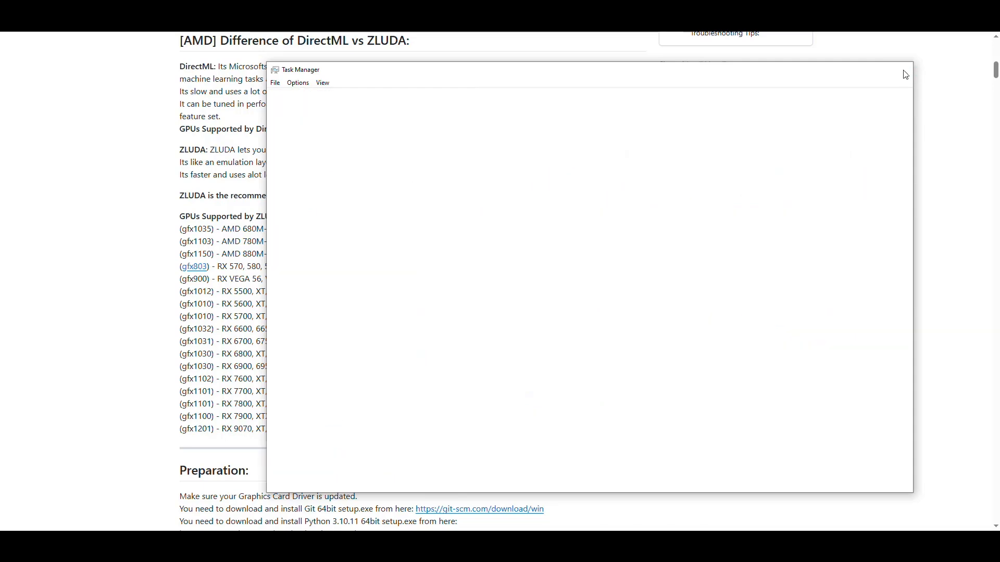
Step: Review the full list of GPUs supported by ZLUDA and return to the Automatic1111 with ZLUDA section
scroll(422, 299, down, 3)
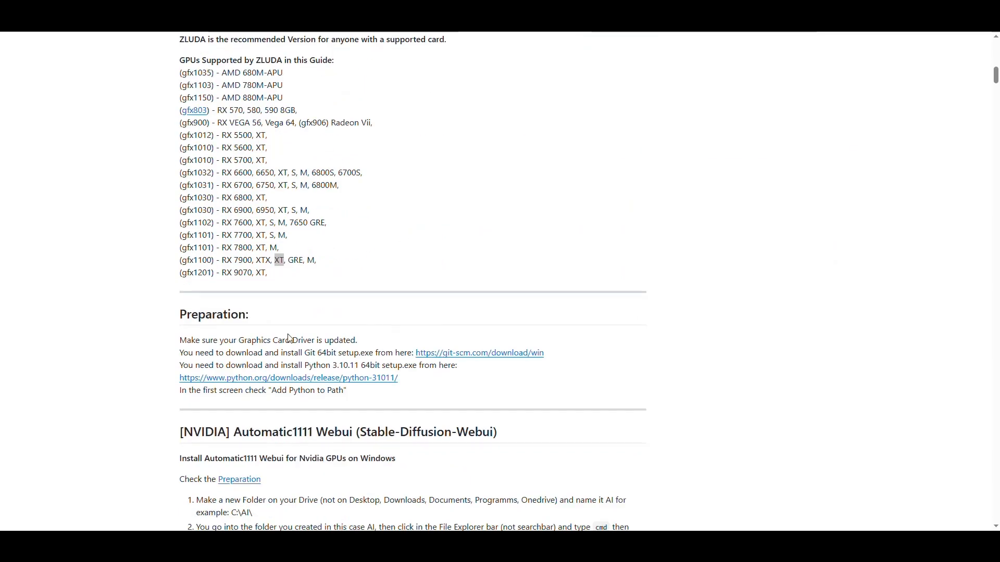
scroll(397, 330, up, 3)
click(386, 291)
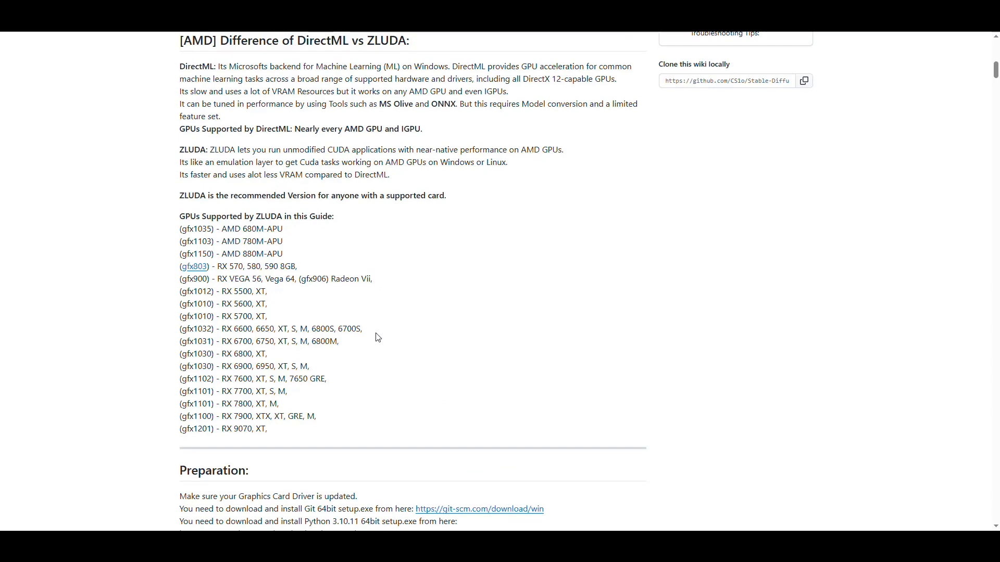
drag(277, 435, 176, 209)
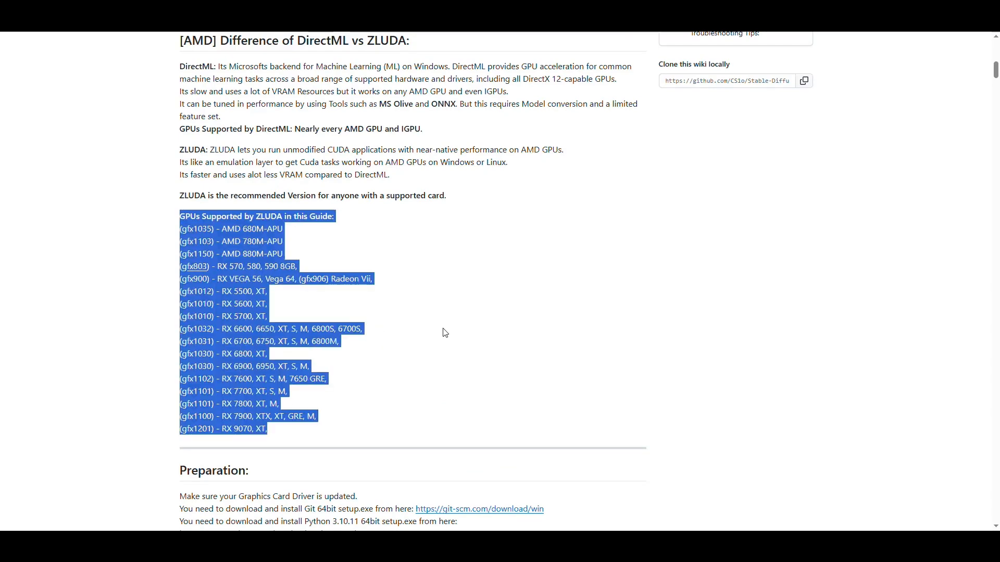
click(401, 313)
scroll(363, 151, down, 10)
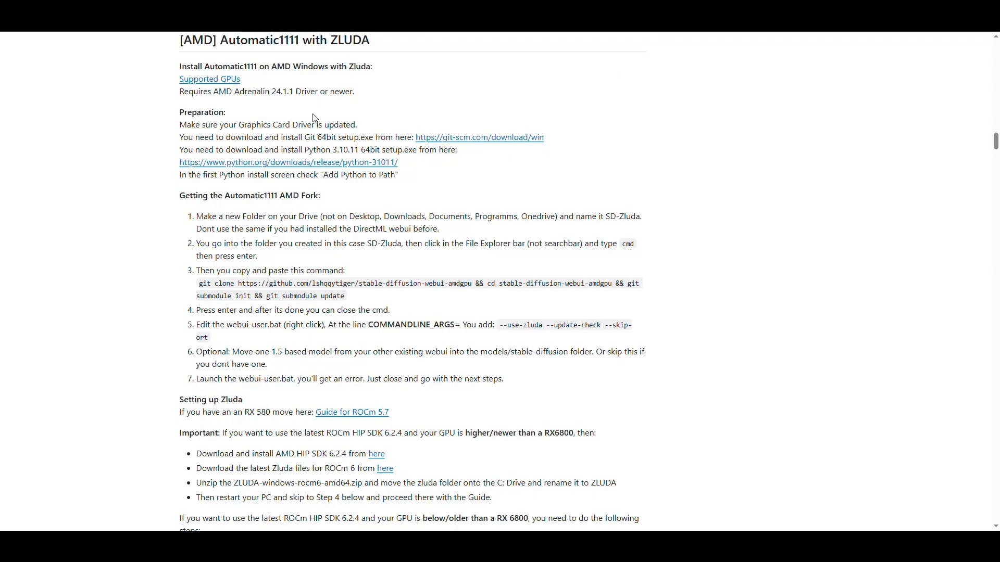
Step: Compare the guide's AMD Adrenalin 24.1.1 driver requirement with the driver version shown in AMD Software
drag(272, 94, 293, 93)
click(789, 219)
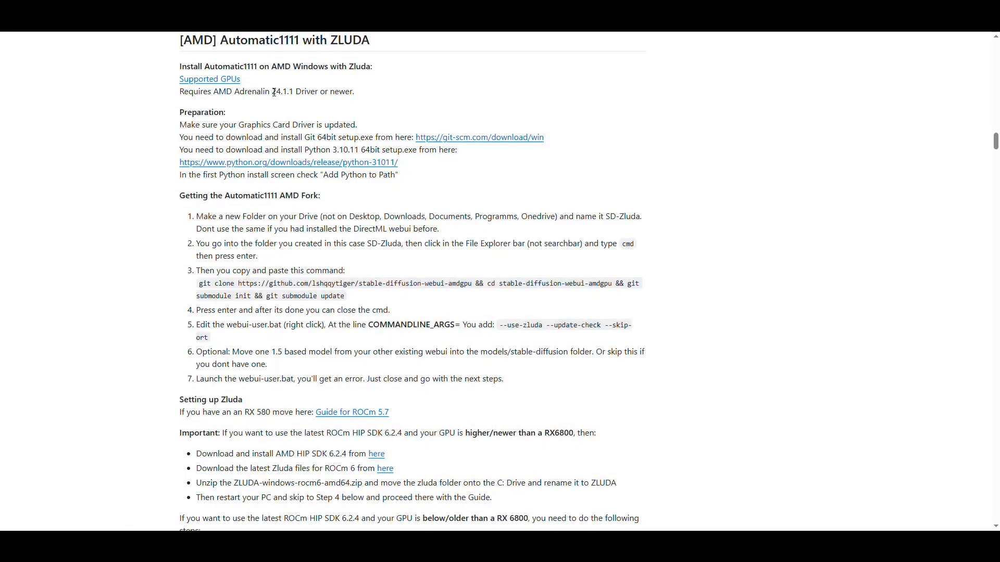
drag(274, 92, 299, 92)
click(370, 106)
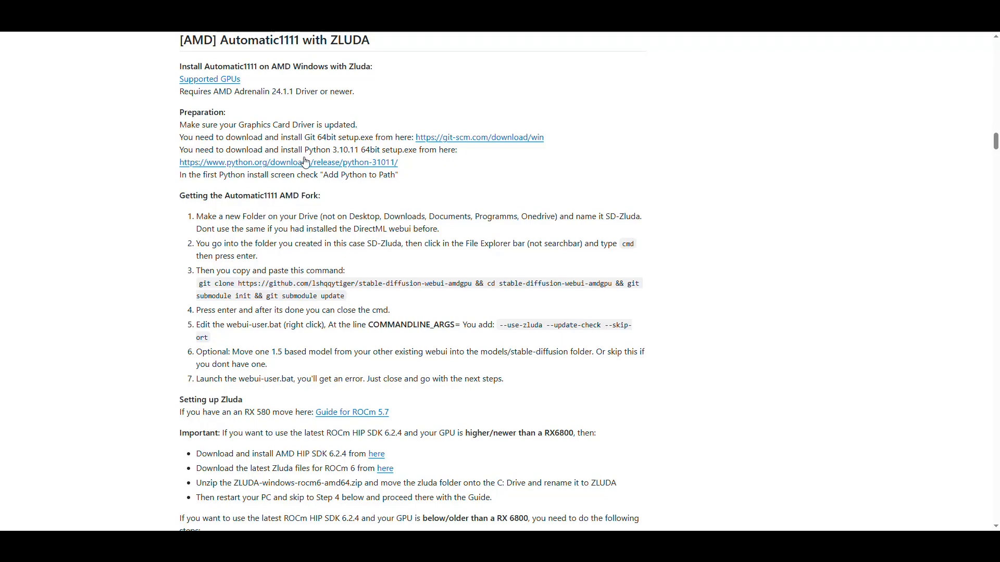
Step: Examine the Preparation section's requirements for Git 64bit and Python 3.10.11
drag(334, 137, 310, 150)
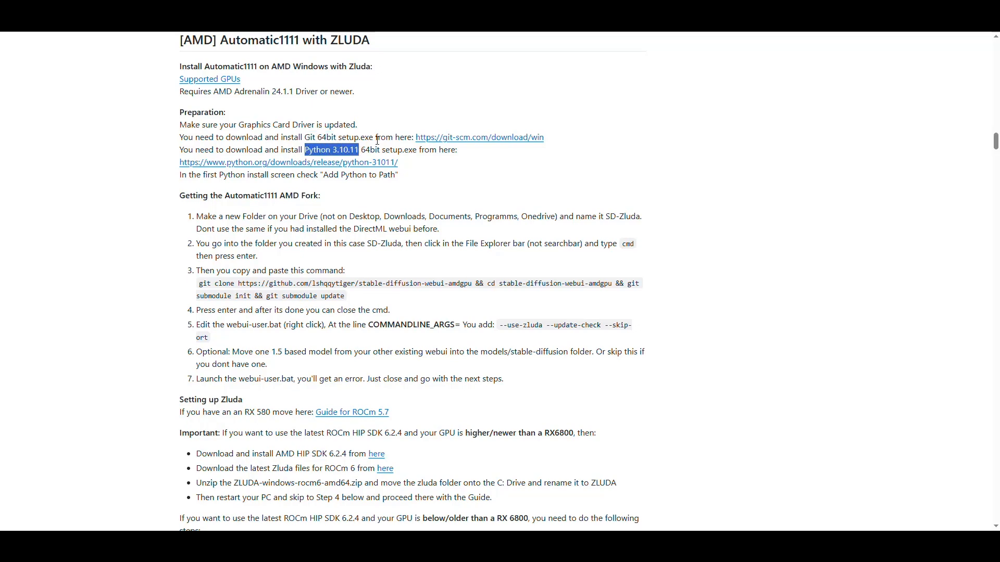
click(332, 148)
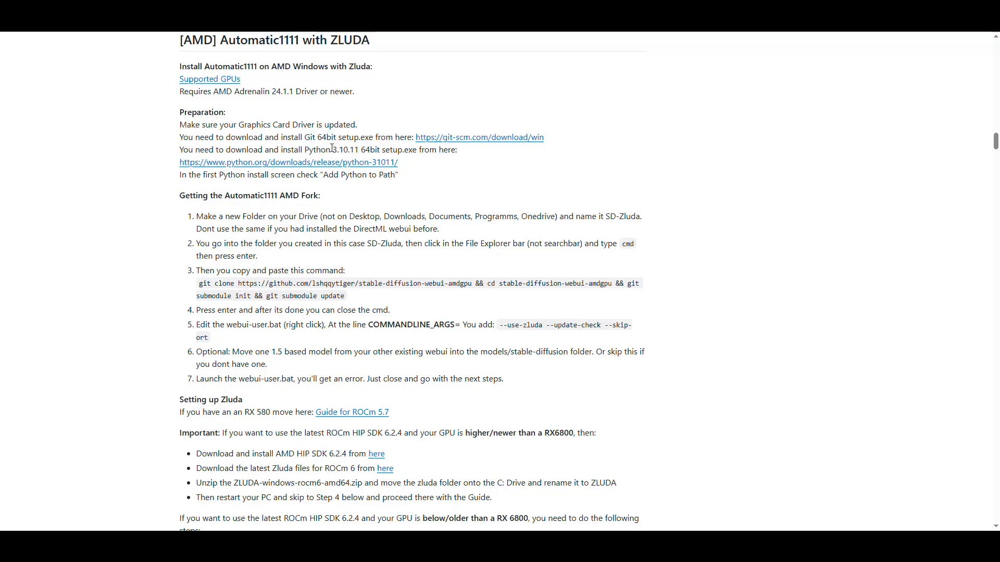
drag(358, 150, 305, 150)
click(416, 153)
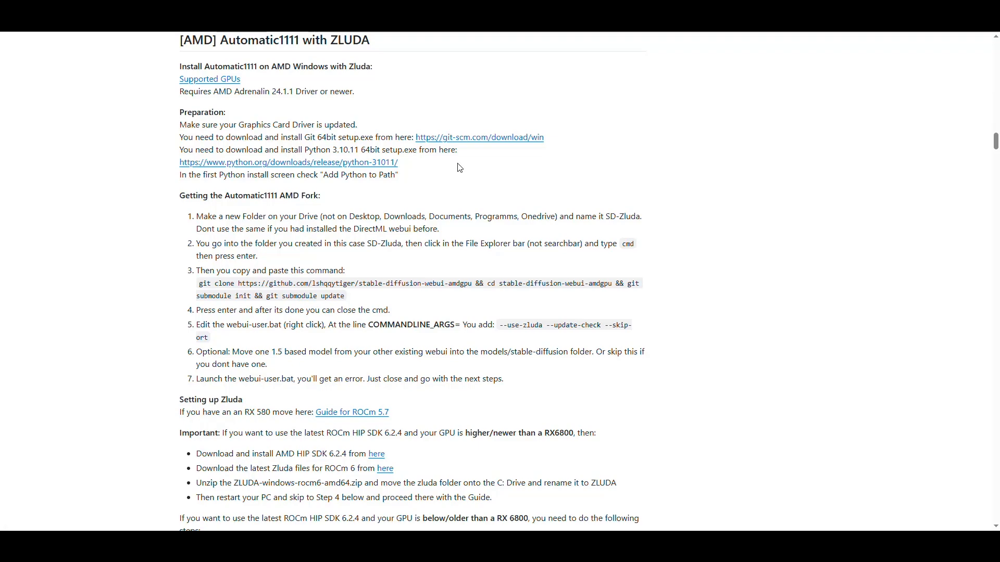
Step: Switch to File Explorer and install Git from Git-2.49.0-64-bit.exe, accepting the default setup options
key(alt+Tab)
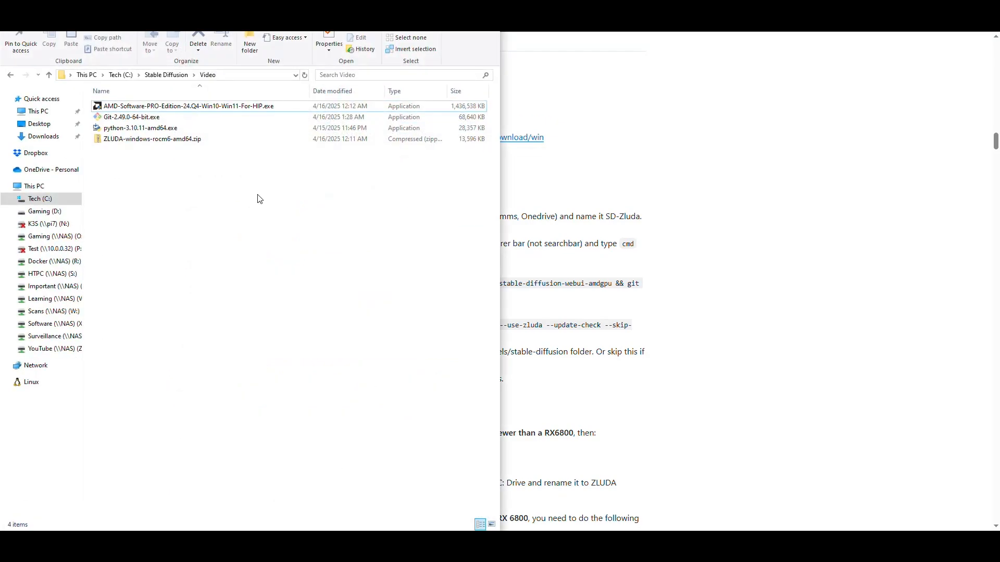
click(156, 117)
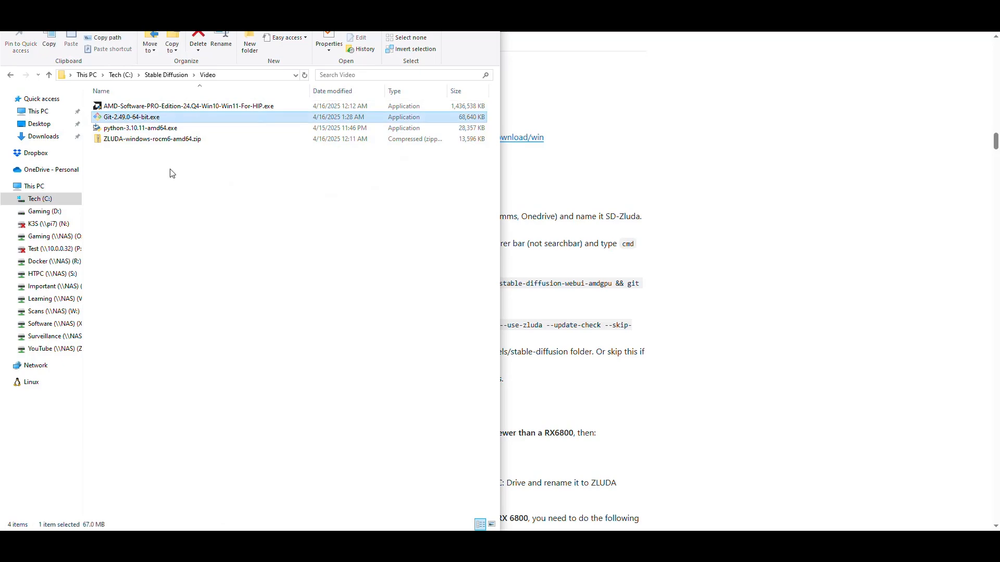
double_click(130, 118)
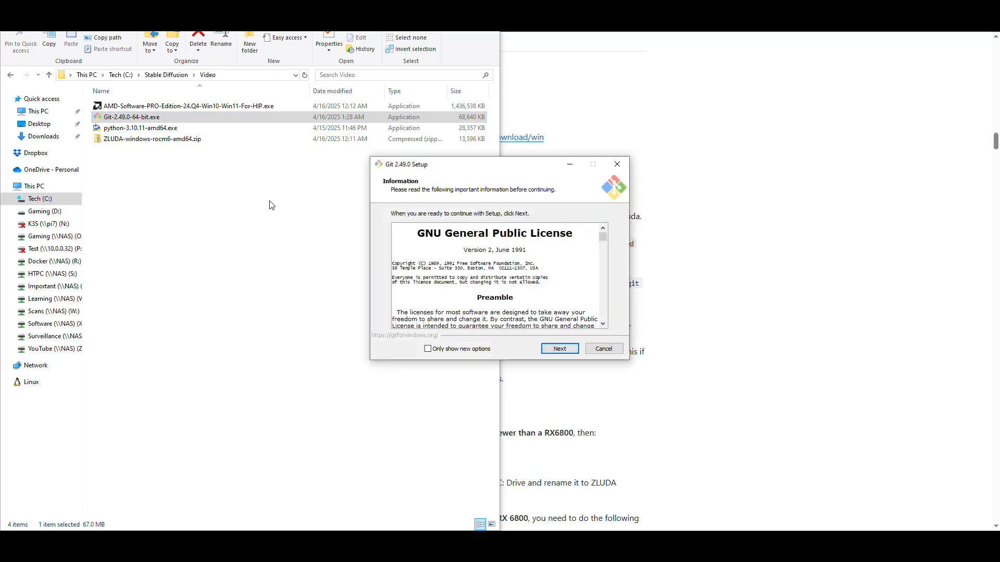
click(557, 349)
click(561, 350)
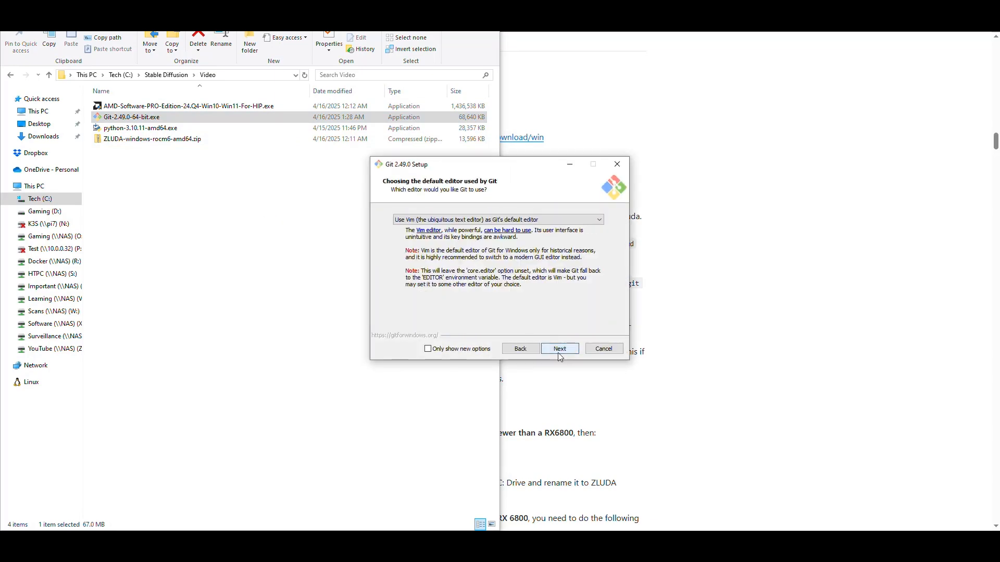
click(563, 350)
click(565, 352)
click(565, 351)
click(565, 351)
click(565, 350)
click(565, 350)
click(565, 350)
click(565, 350)
click(565, 351)
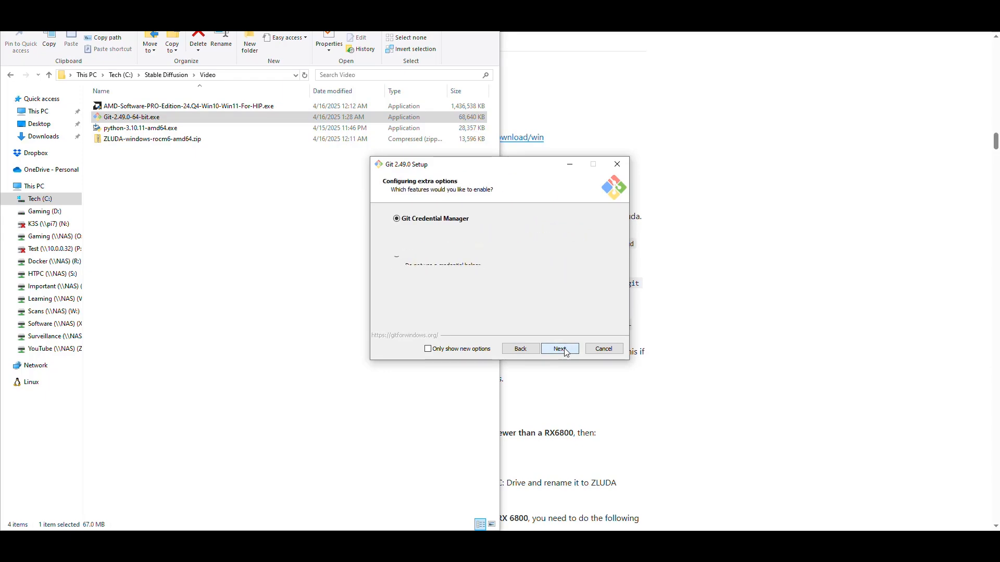
click(565, 351)
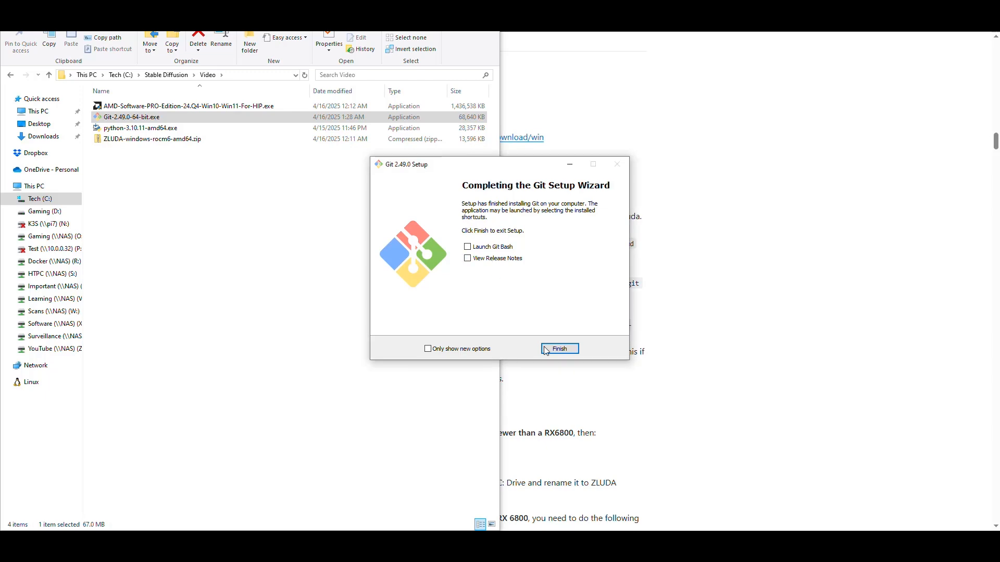
click(571, 349)
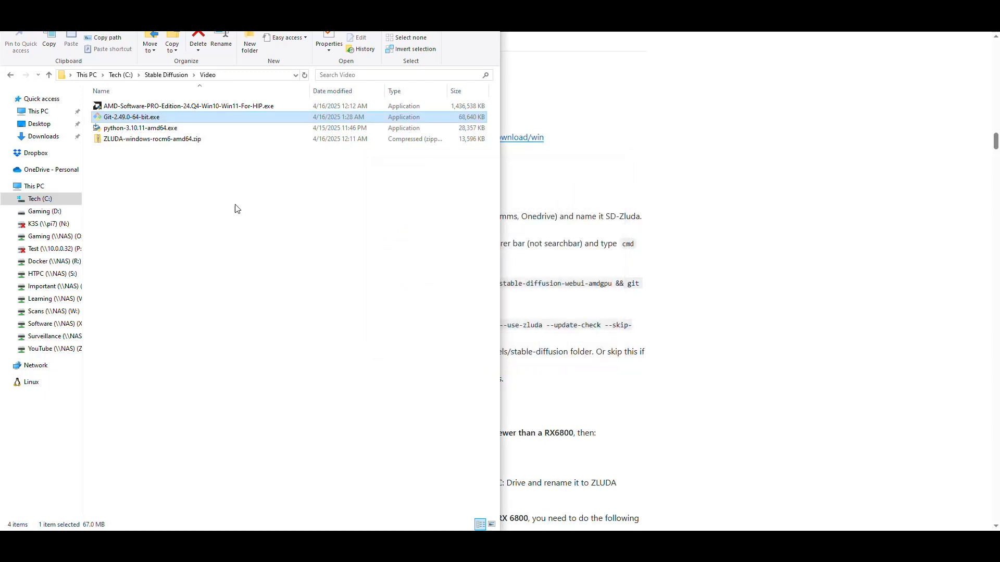
Step: Launch python-3.10.11-amd64.exe to inspect its setup options, and cancel the setup
double_click(137, 129)
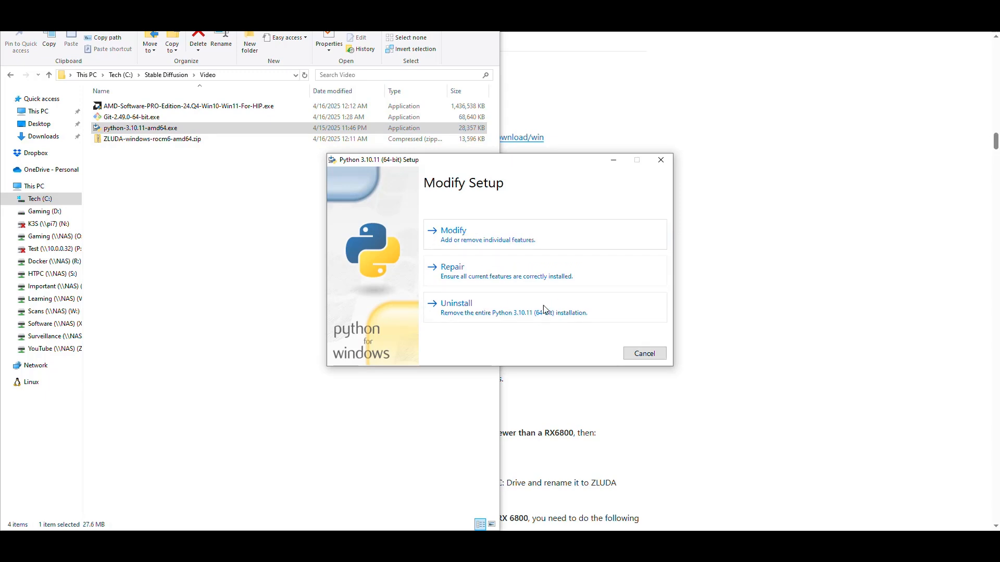
click(660, 159)
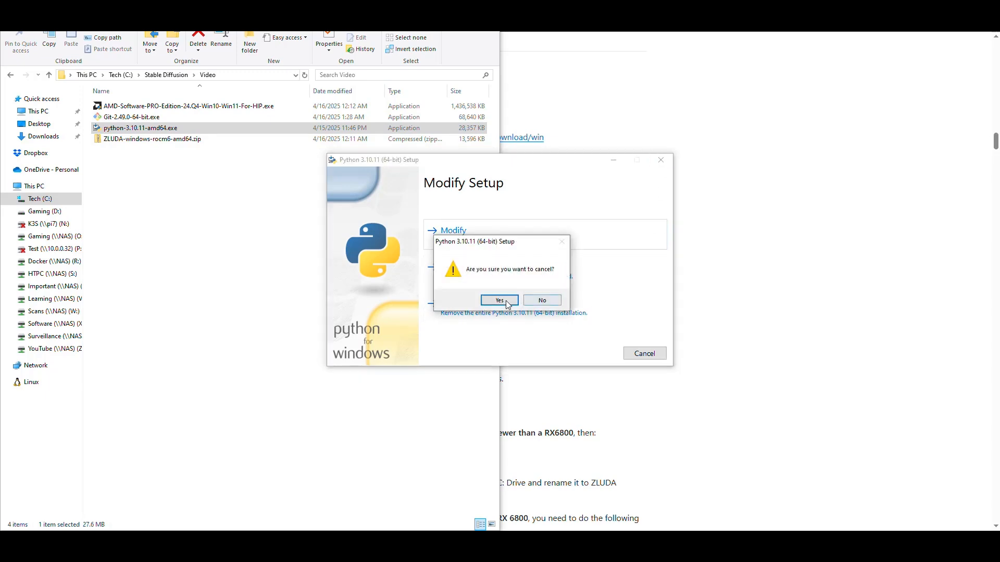
click(511, 305)
click(314, 246)
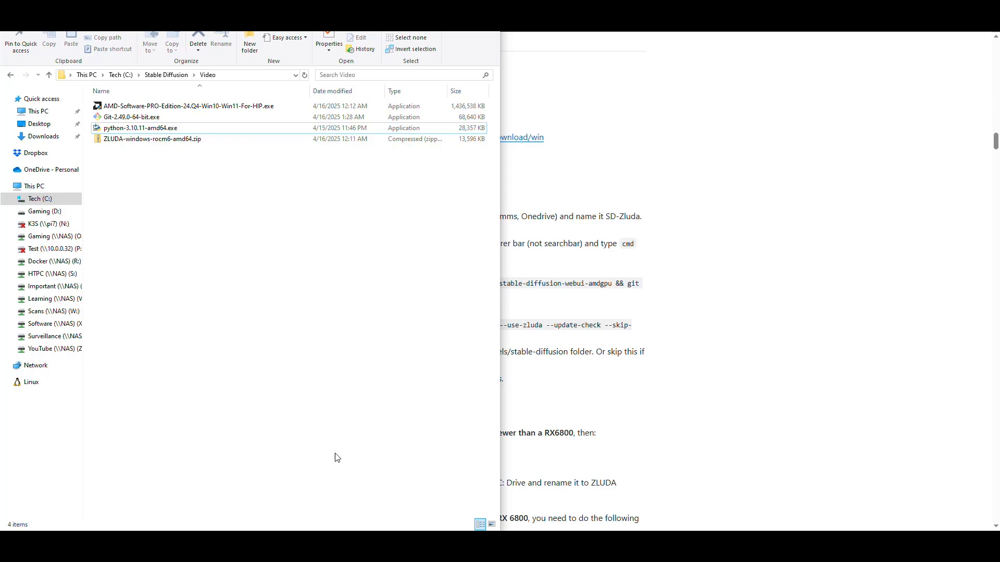
Step: Check the installed Python version in a Command Prompt with python --version, and close the window
click(349, 542)
click(347, 251)
text(python --version)
key(Return)
drag(87, 126, 146, 126)
click(412, 182)
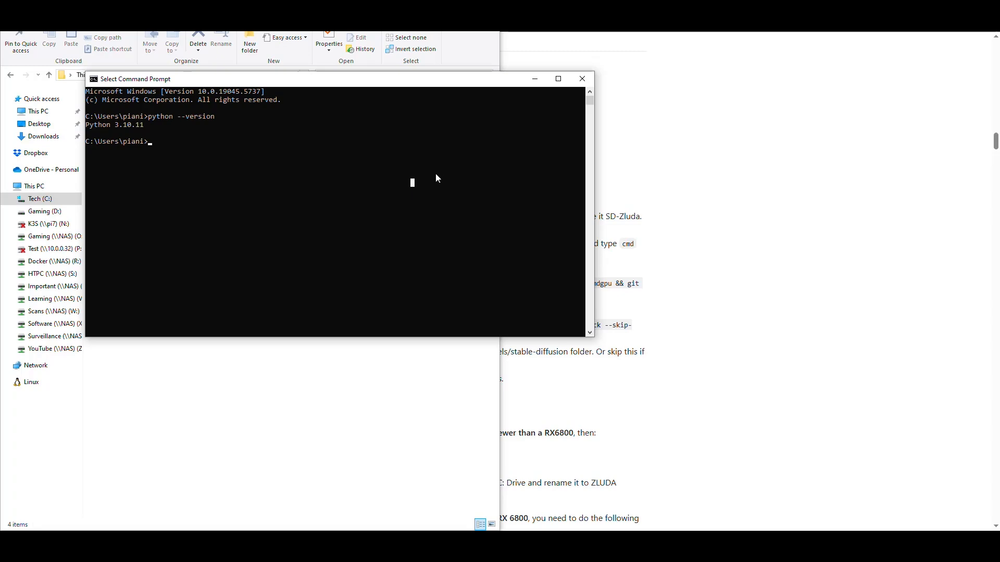
click(408, 186)
click(582, 79)
Step: Following the guide's AMD fork section, open a command prompt in the C:\Stable Diffusion\Video folder
click(760, 168)
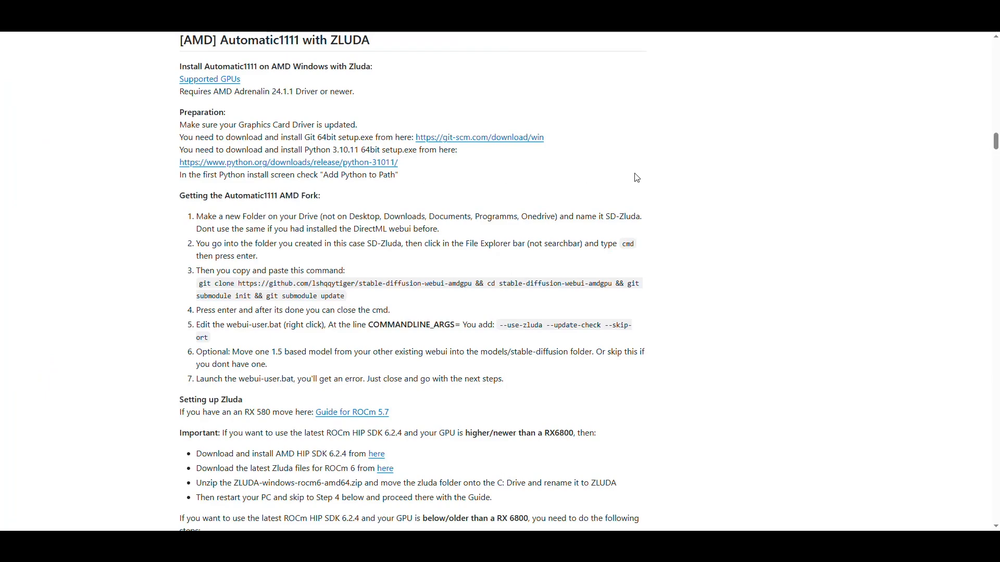
scroll(740, 141, down, 2)
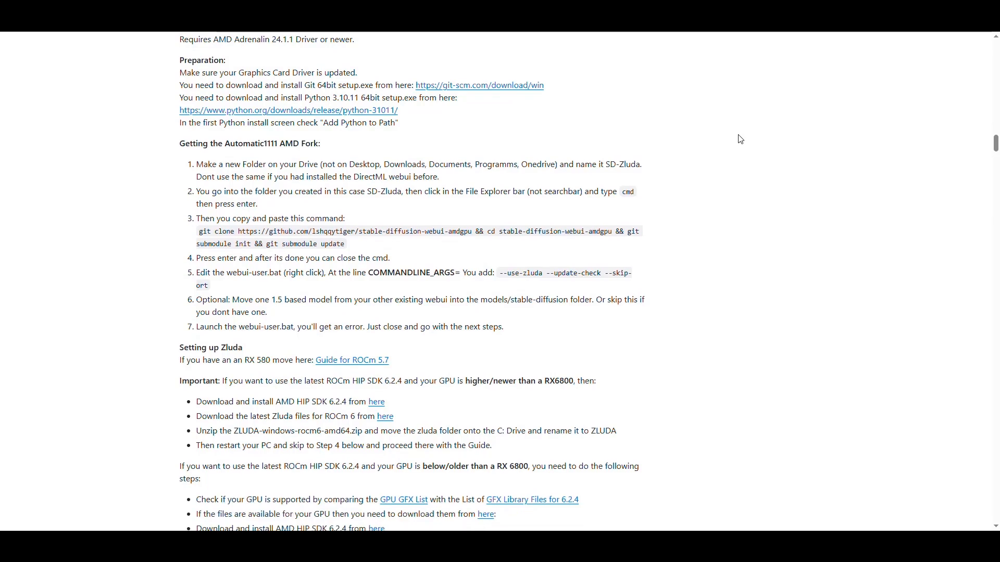
scroll(742, 139, down, 1)
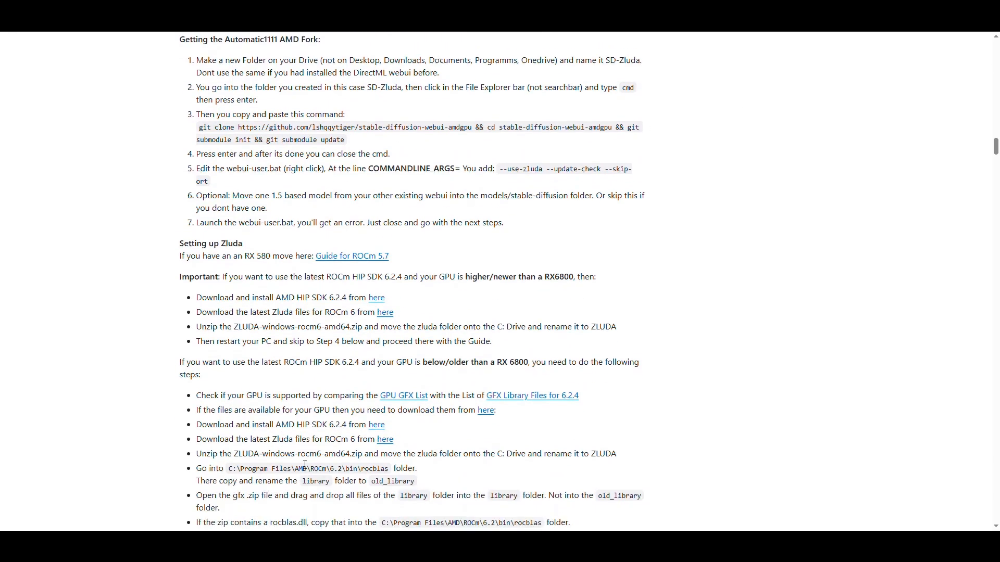
click(383, 550)
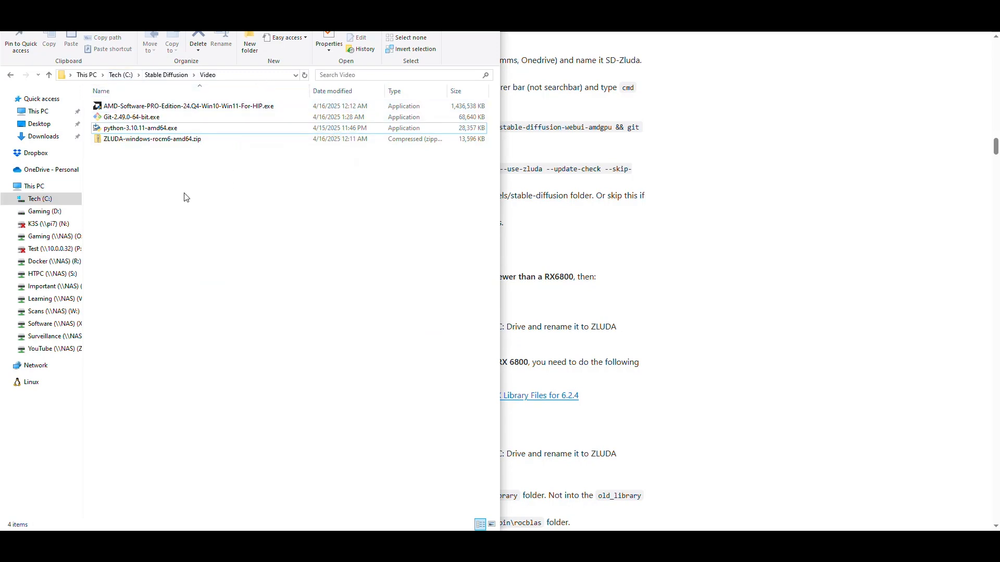
click(269, 77)
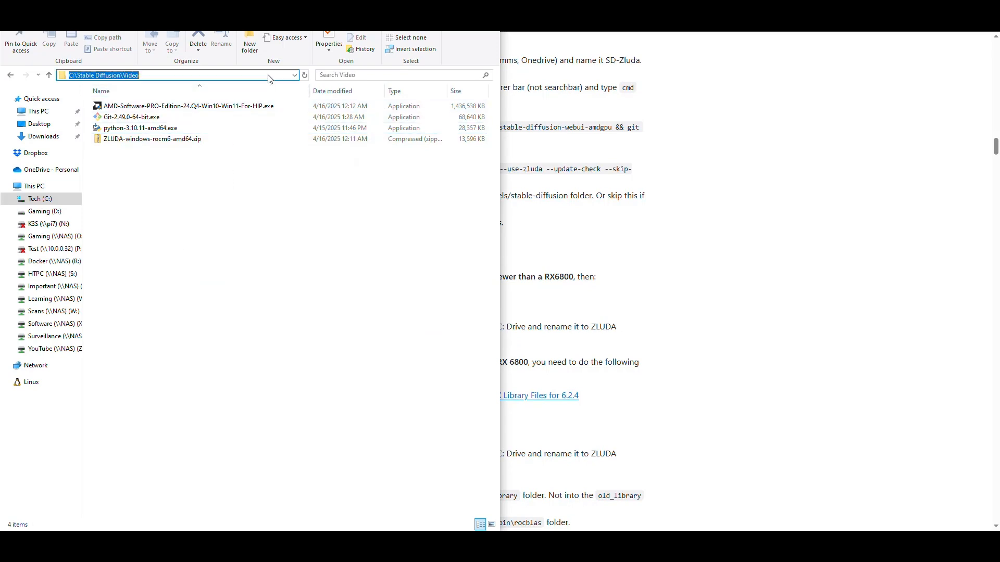
text(cmd)
key(Return)
drag(300, 93, 279, 160)
drag(181, 198, 82, 199)
click(219, 220)
drag(323, 165, 251, 178)
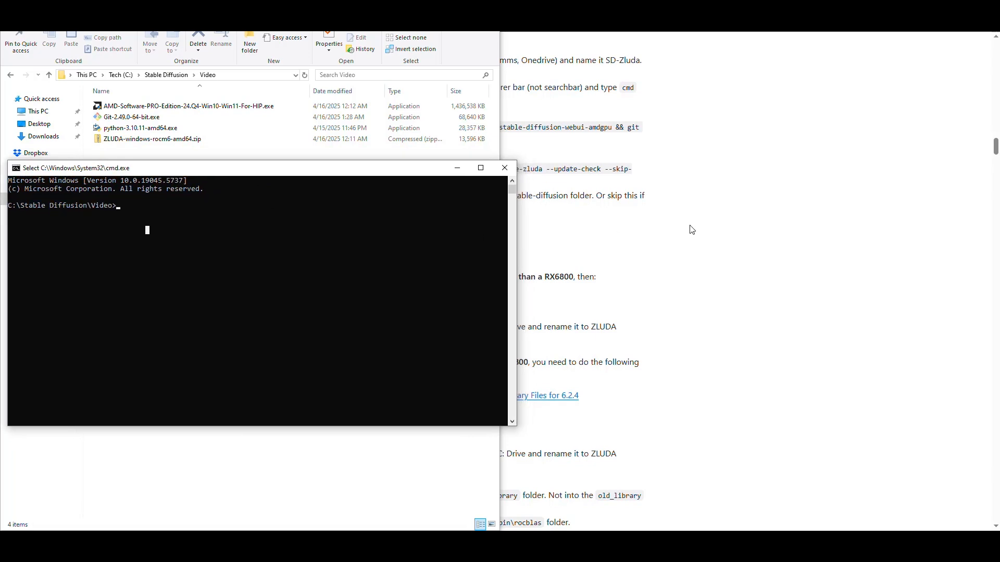
Step: Copy the guide's git clone command for stable-diffusion-webui-amdgpu, including the submodule init and update parts, and run it in the command prompt
click(644, 225)
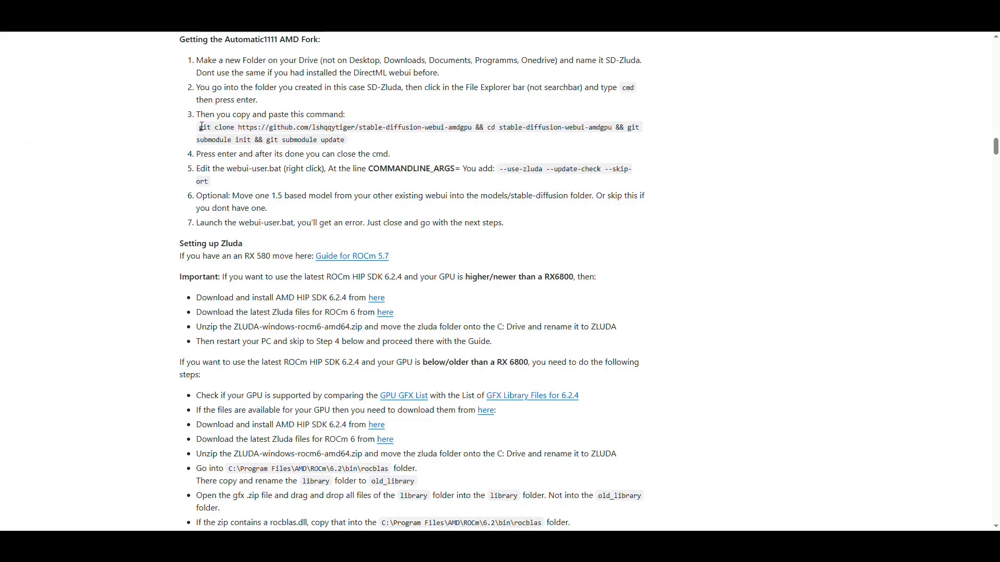
drag(200, 130, 345, 140)
right_click(320, 129)
click(339, 136)
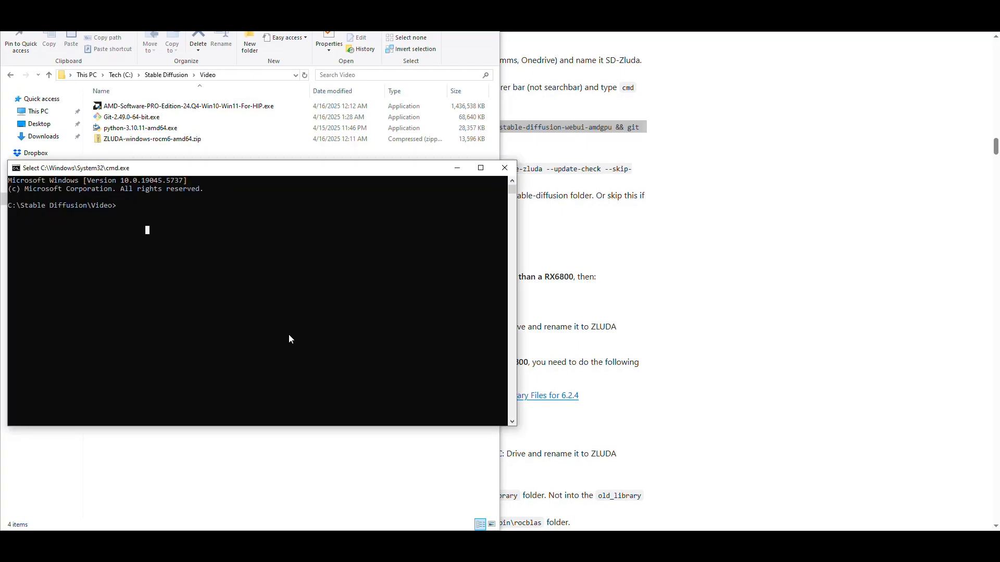
right_click(257, 276)
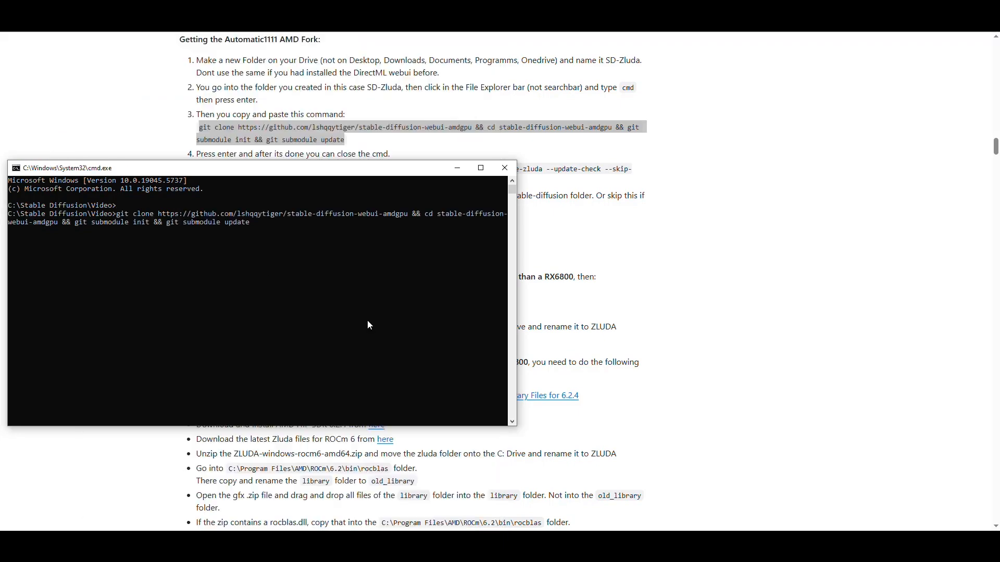
key(Return)
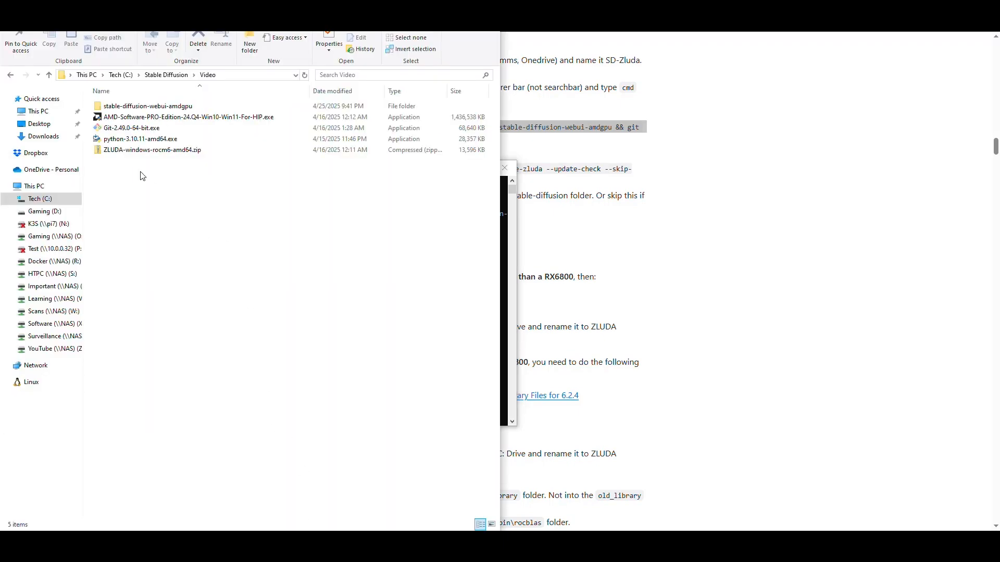
Step: Inspect the contents of the cloned stable-diffusion-webui-amdgpu folder and return to the Video folder
click(136, 107)
click(506, 348)
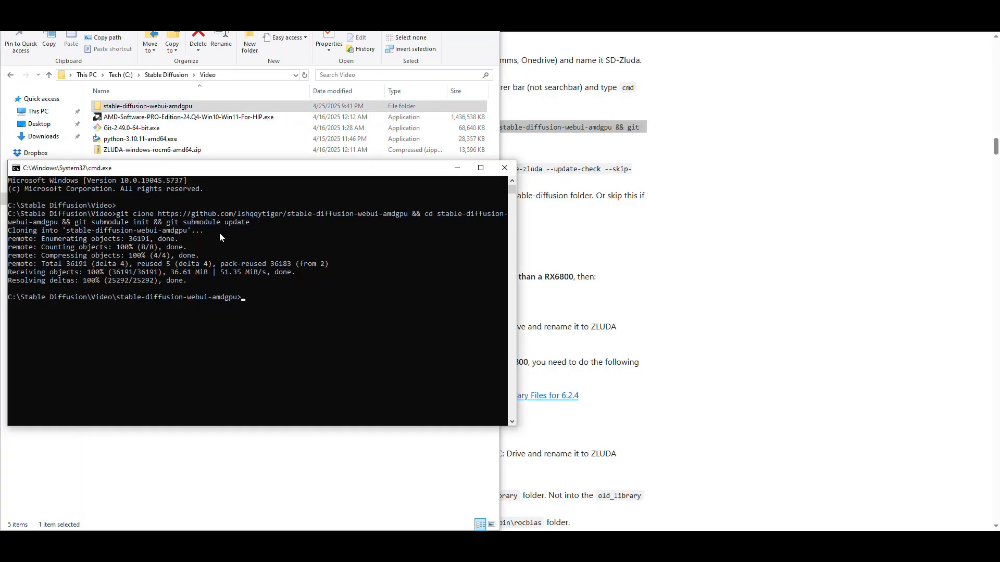
double_click(148, 106)
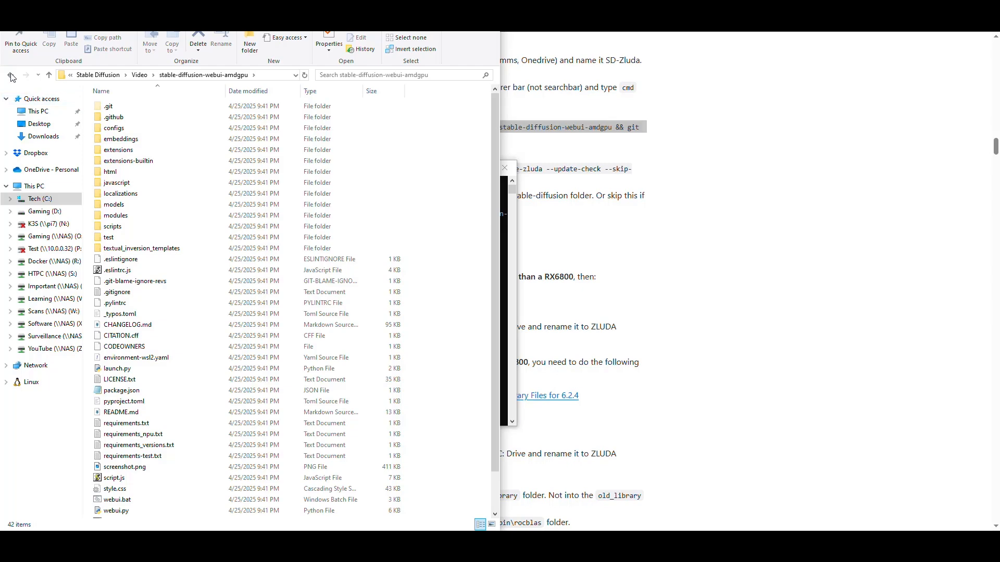
click(13, 78)
Step: Copy the arguments --use-zluda --update-check --skip-ort from the guide's webui-user.bat instruction
click(685, 217)
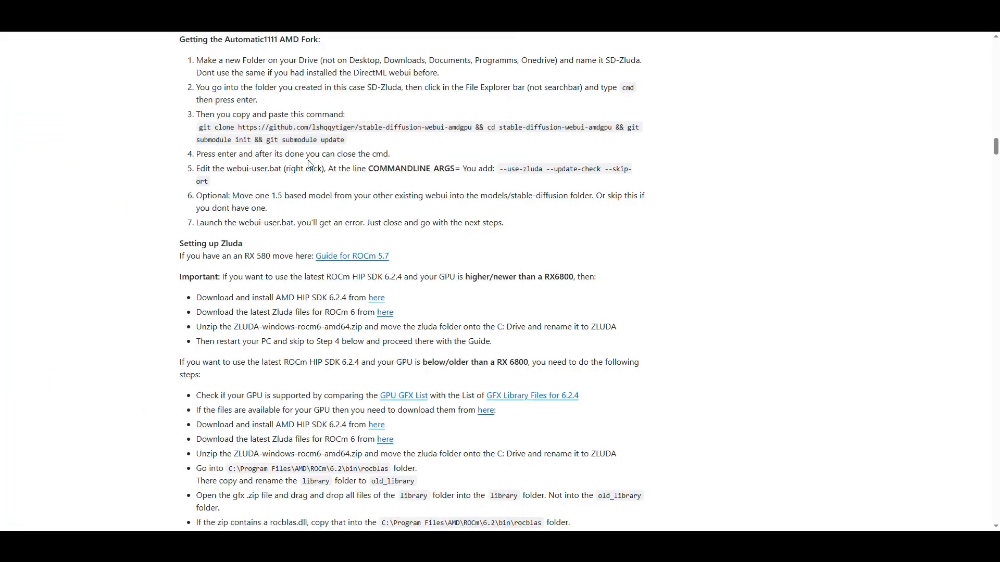
scroll(573, 115, down, 2)
scroll(521, 172, up, 2)
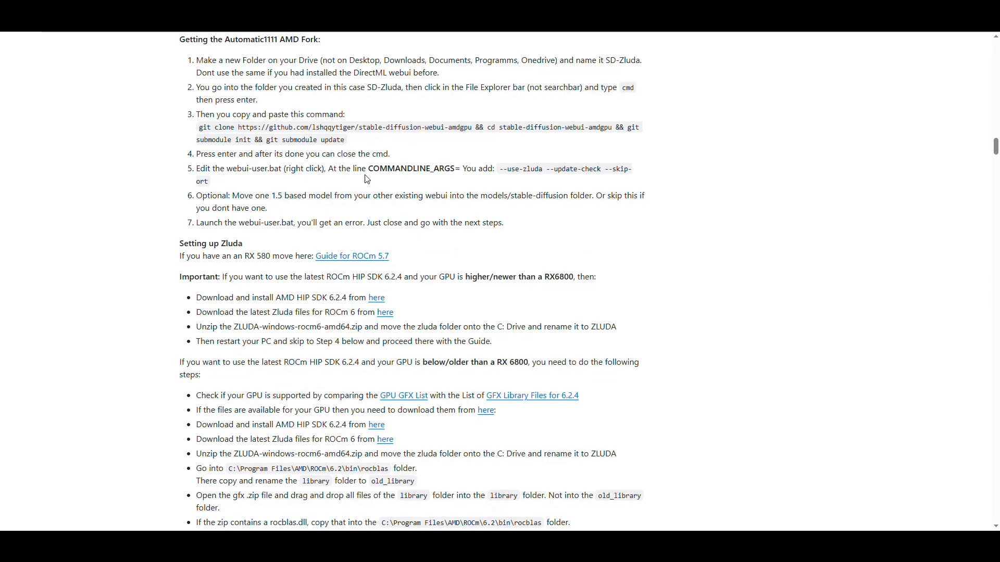
drag(229, 170, 283, 172)
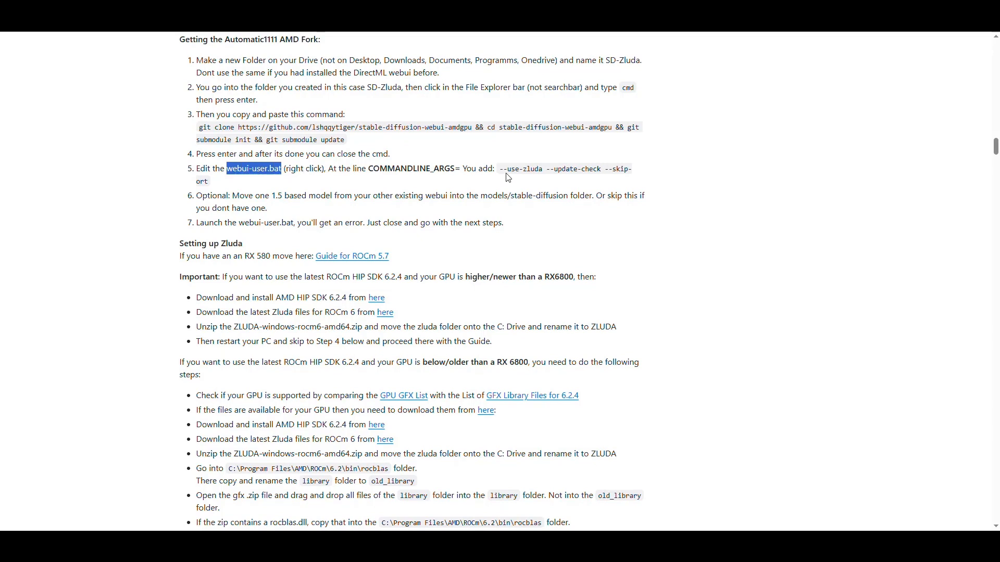
drag(501, 175, 211, 182)
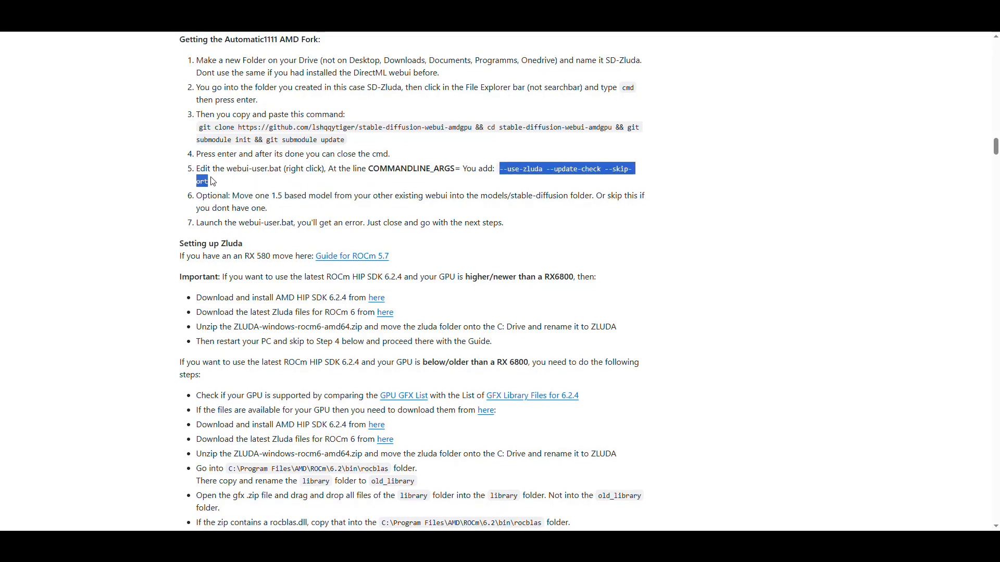
right_click(582, 168)
click(602, 177)
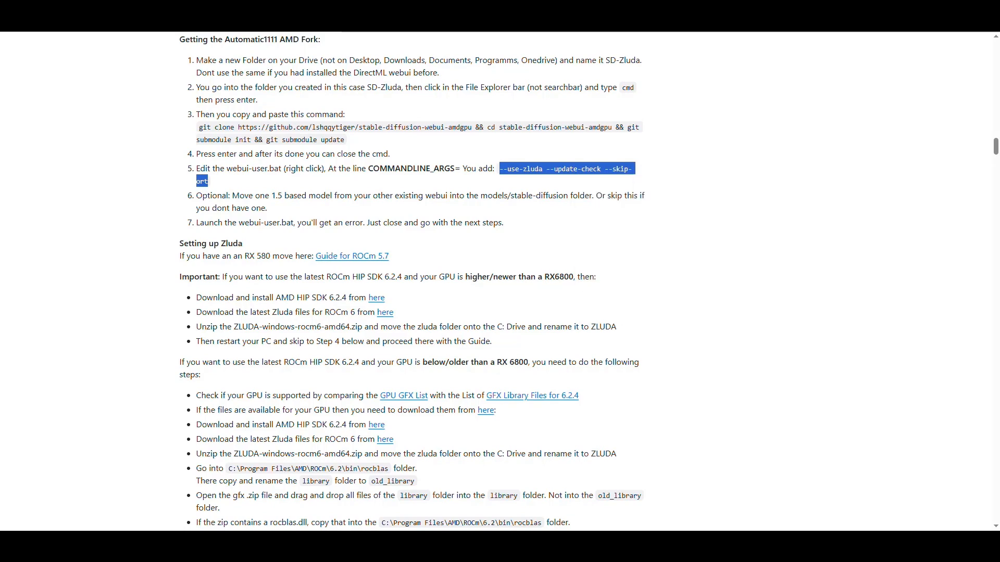
Step: Edit webui-user.bat in stable-diffusion-webui-amdgpu, set COMMANDLINE_ARGS to --use-zluda --update-check --skip-ort, and save the file
key(alt+Tab)
double_click(147, 106)
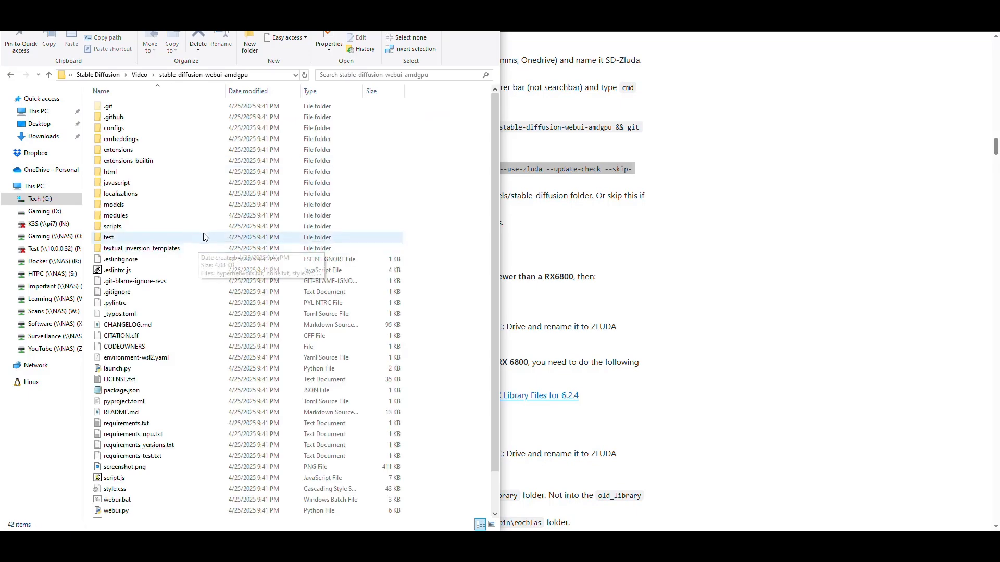
scroll(202, 220, down, 2)
right_click(131, 502)
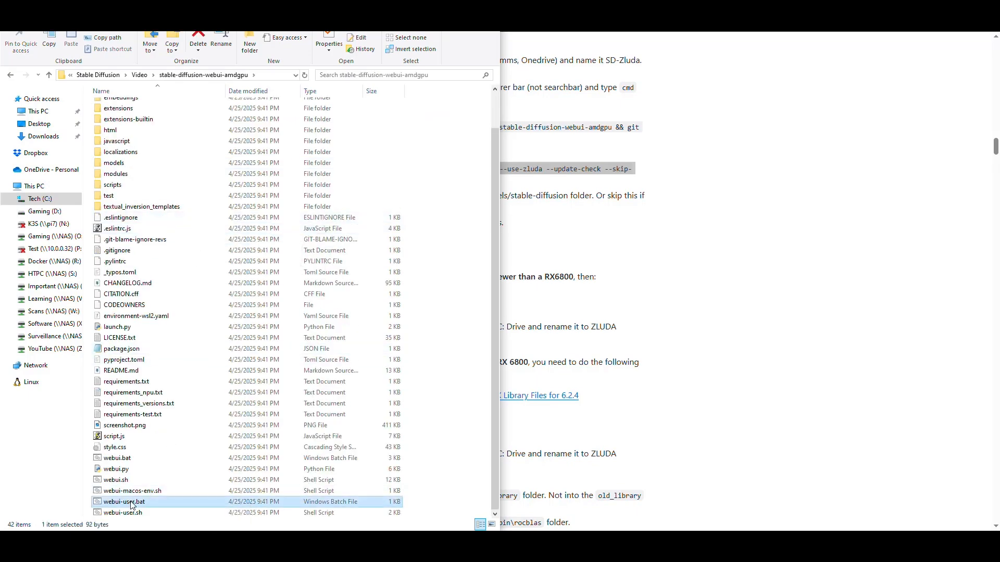
click(245, 294)
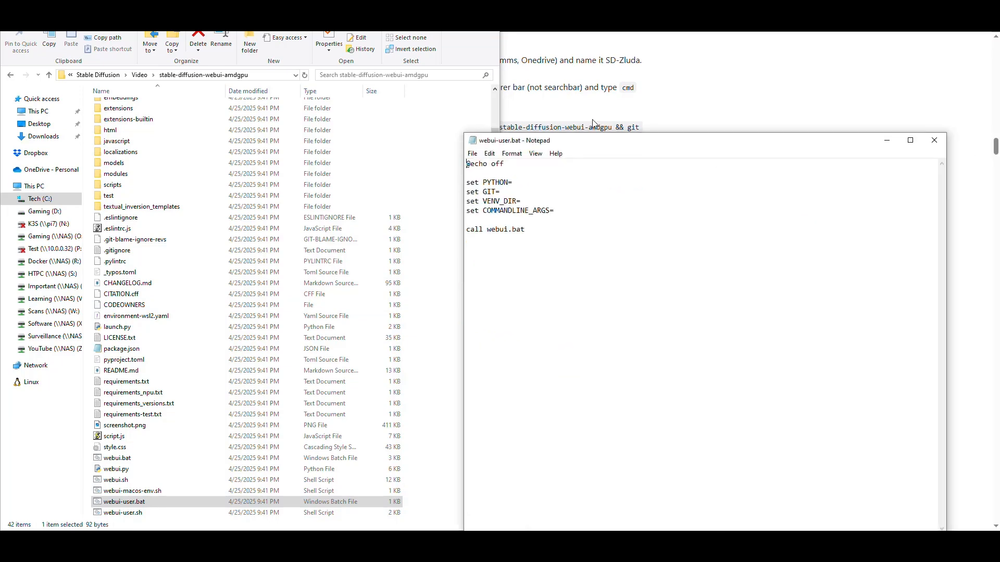
key(ctrl+v)
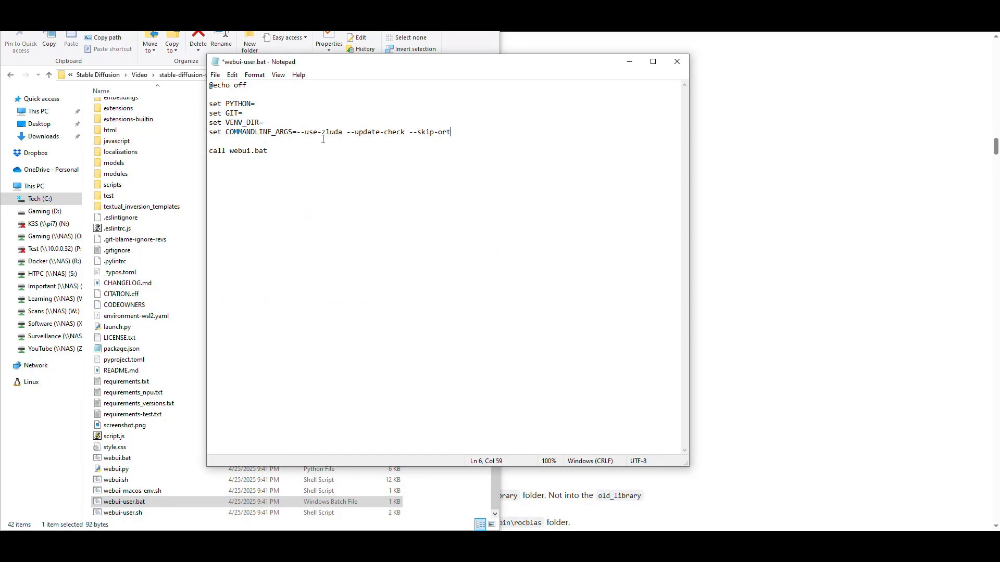
key(ctrl+s)
Step: Review the --use-zluda, --update-check and --skip-ort arguments, close the file and return to the Video folder
key(ctrl+Home)
drag(342, 133, 299, 134)
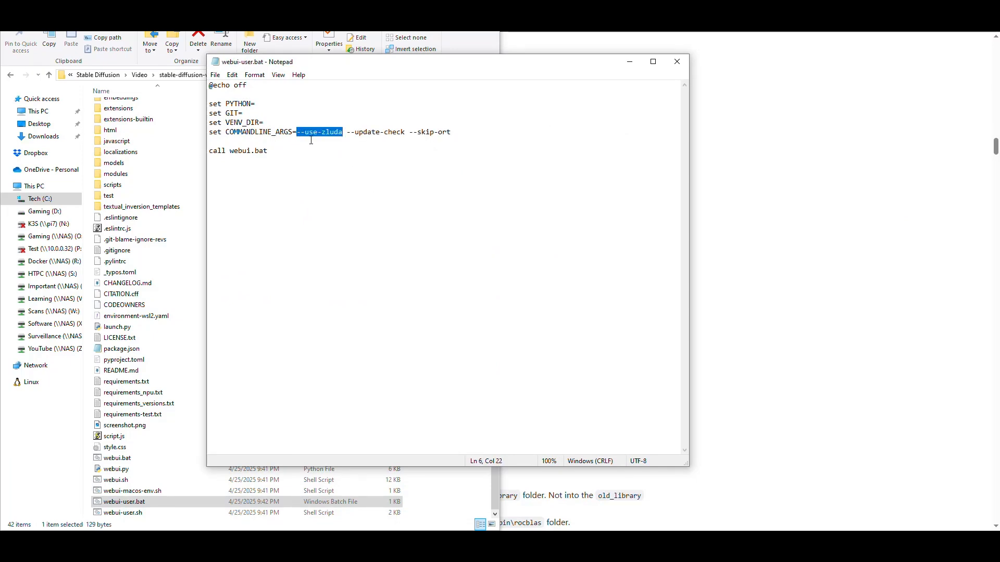
drag(405, 132, 342, 133)
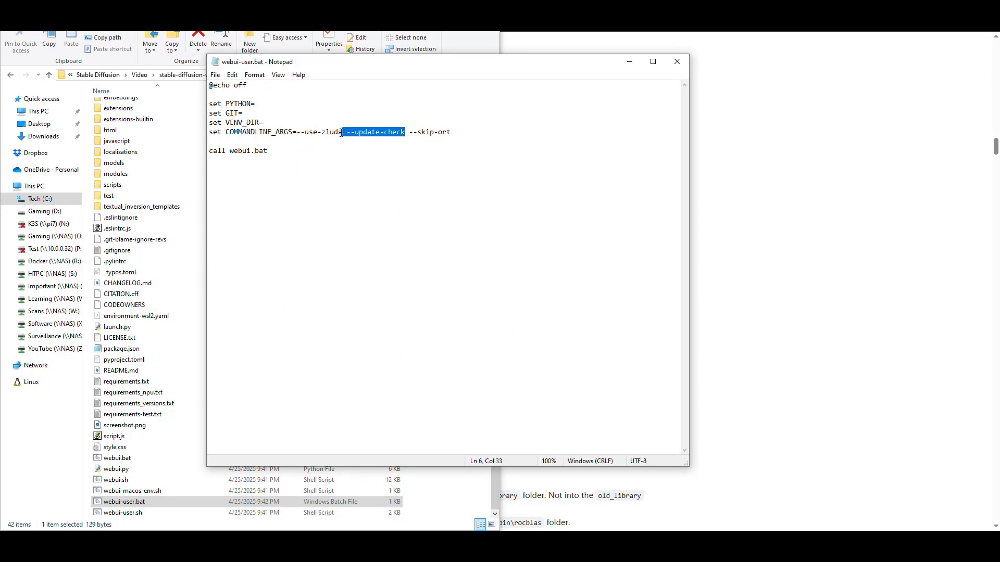
drag(455, 135, 425, 133)
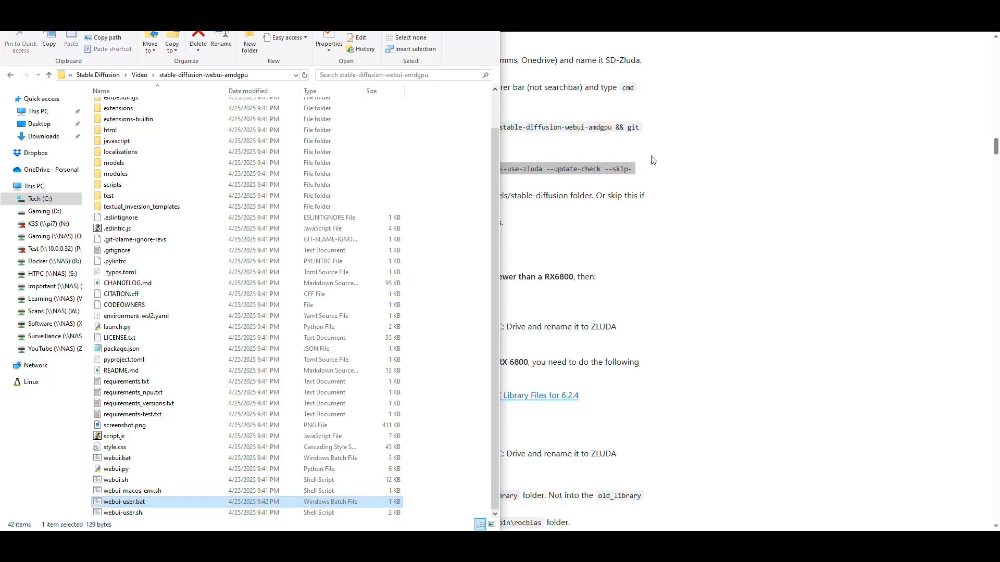
click(13, 76)
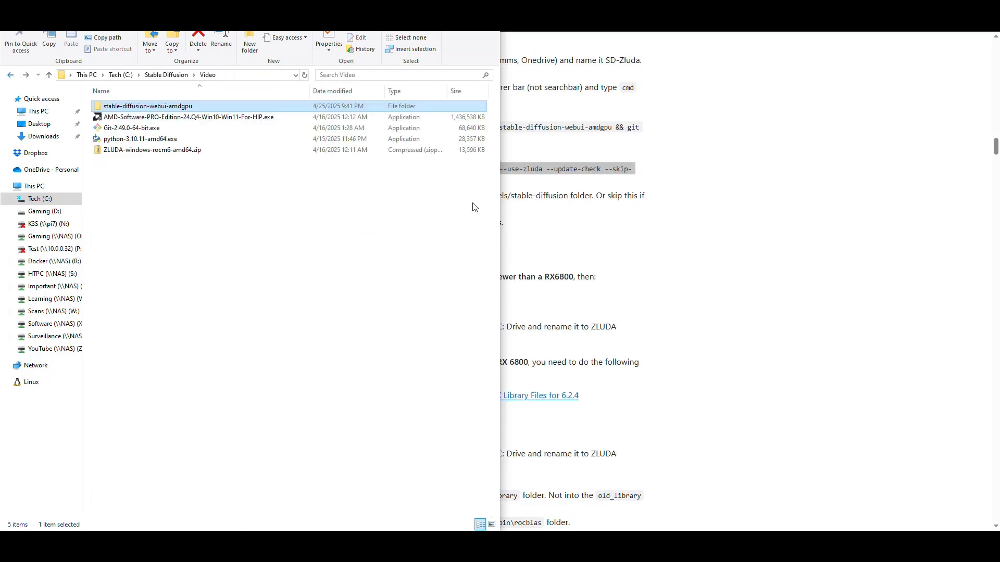
Step: Examine the guide's Setting up Zluda section for the GPU-specific requirements and the AMD HIP SDK 6.2.4 instruction
click(683, 180)
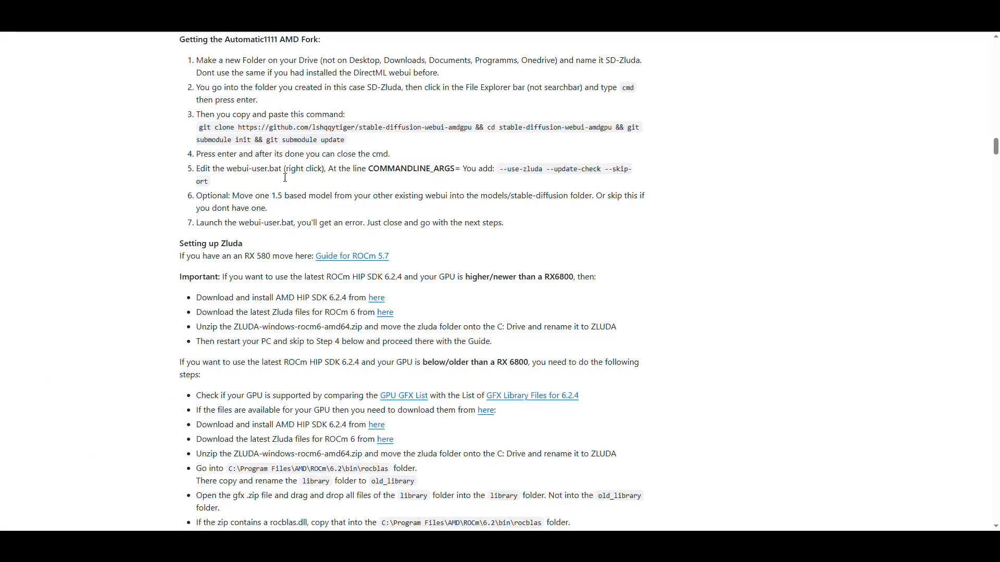
scroll(307, 186, down, 2)
double_click(229, 66)
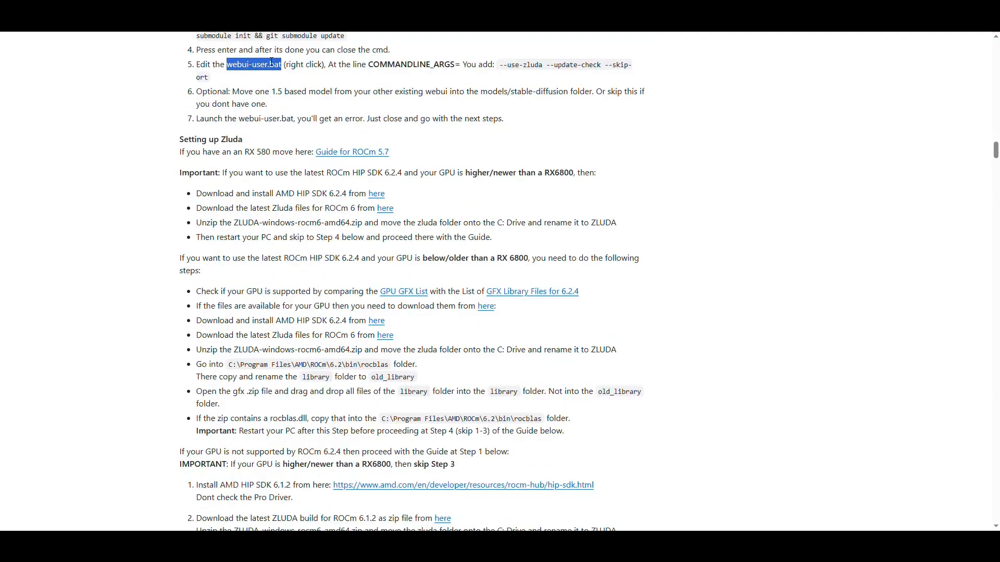
scroll(316, 121, down, 1)
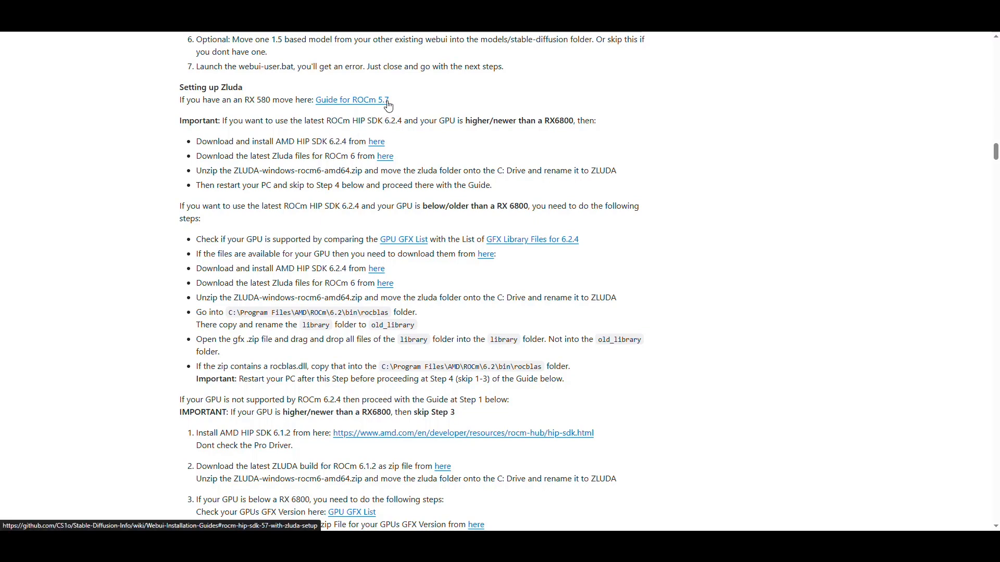
drag(271, 100, 244, 100)
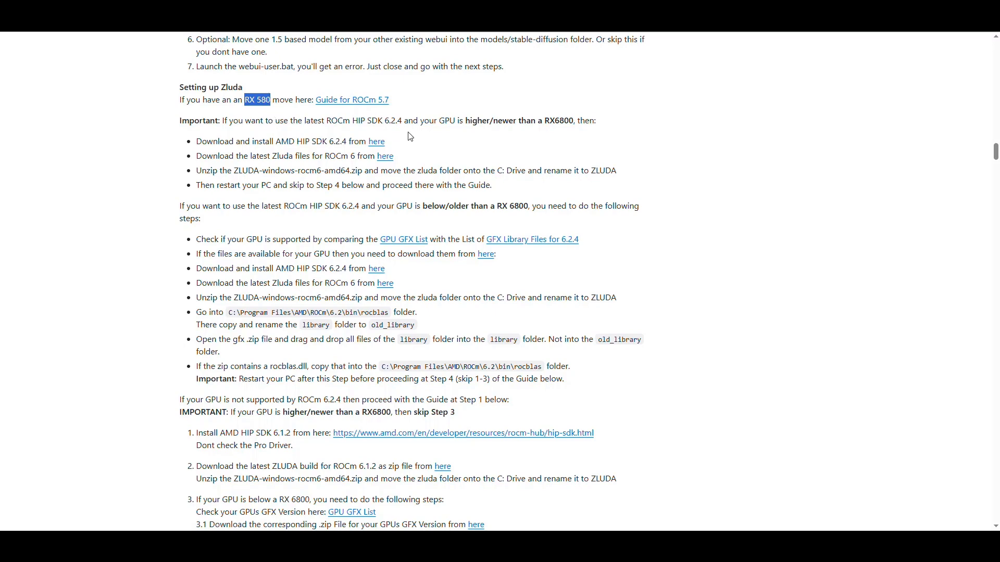
drag(402, 121, 389, 122)
drag(574, 121, 443, 124)
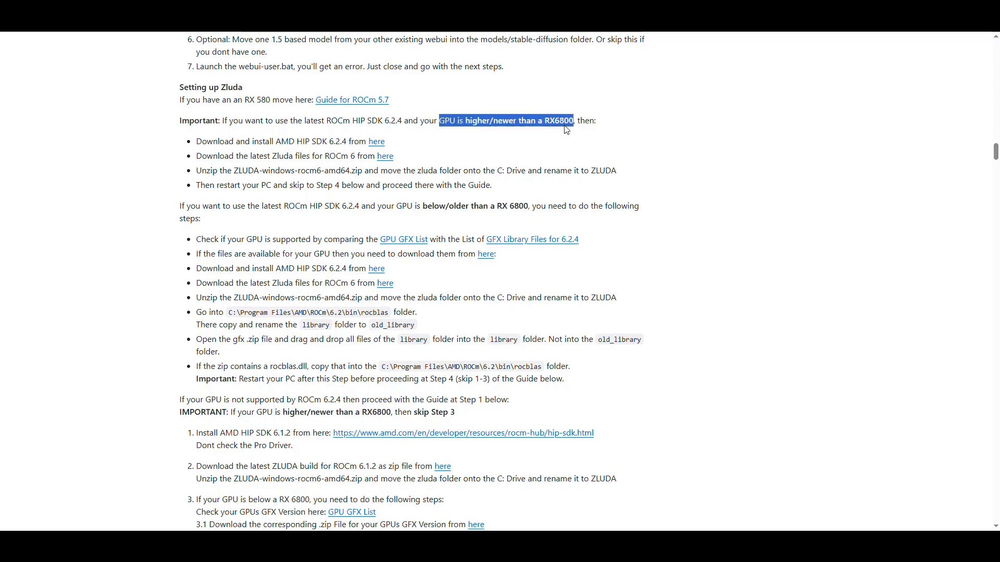
click(265, 152)
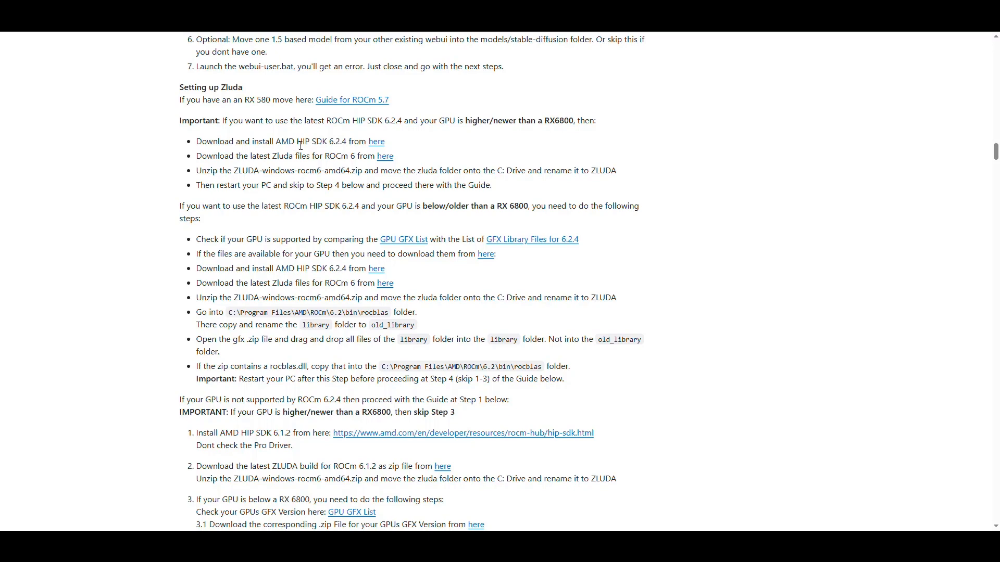
drag(348, 141, 276, 142)
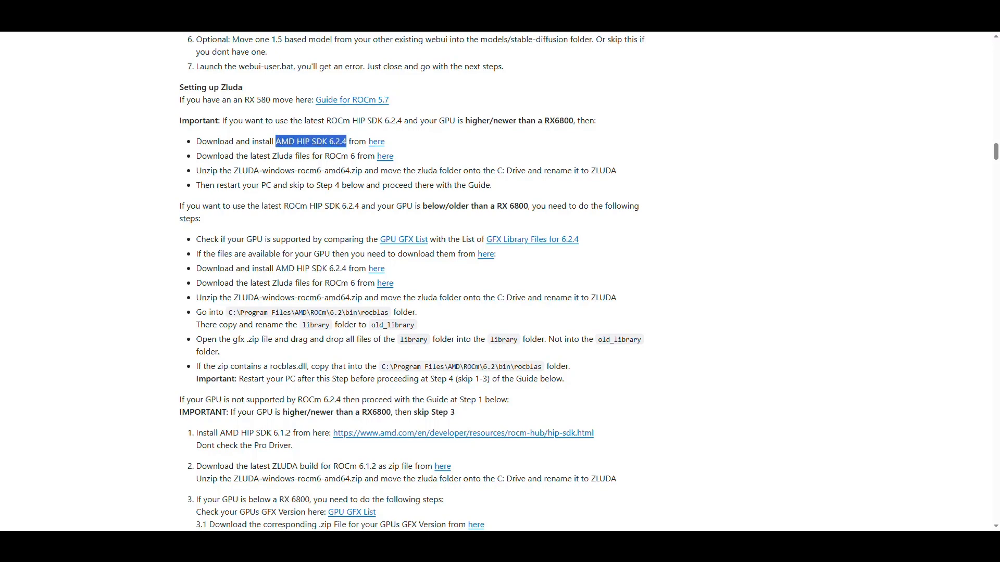
Step: Launch AMD-Software-PRO-Edition-24.Q4-Win10-Win11-For-HIP.exe from the Video folder
click(319, 551)
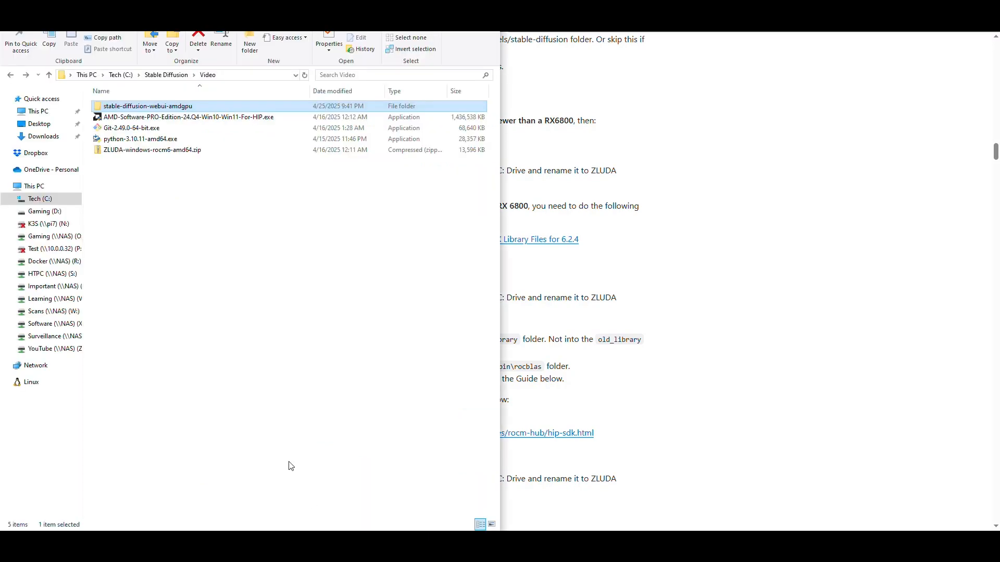
click(162, 119)
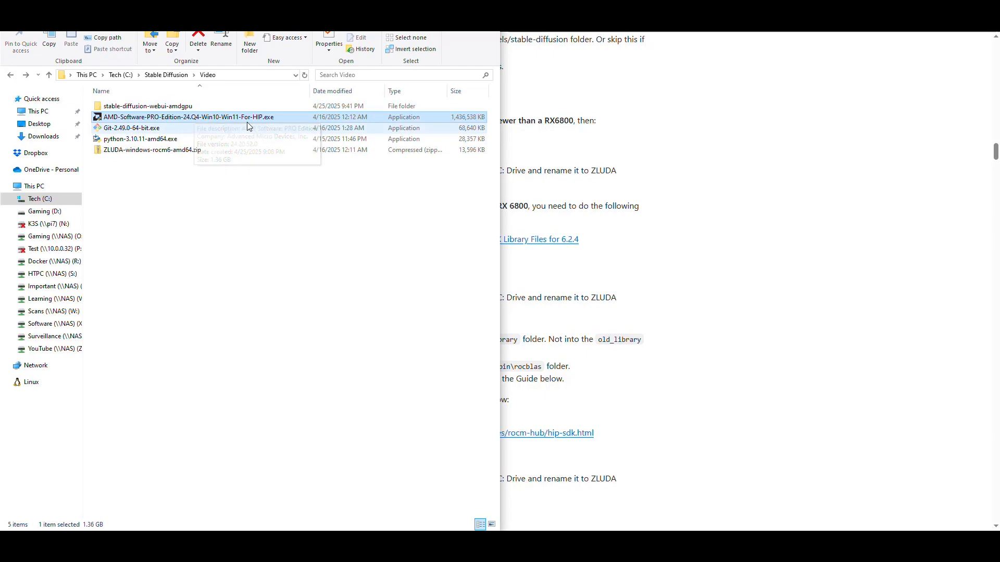
click(685, 152)
key(alt+Tab)
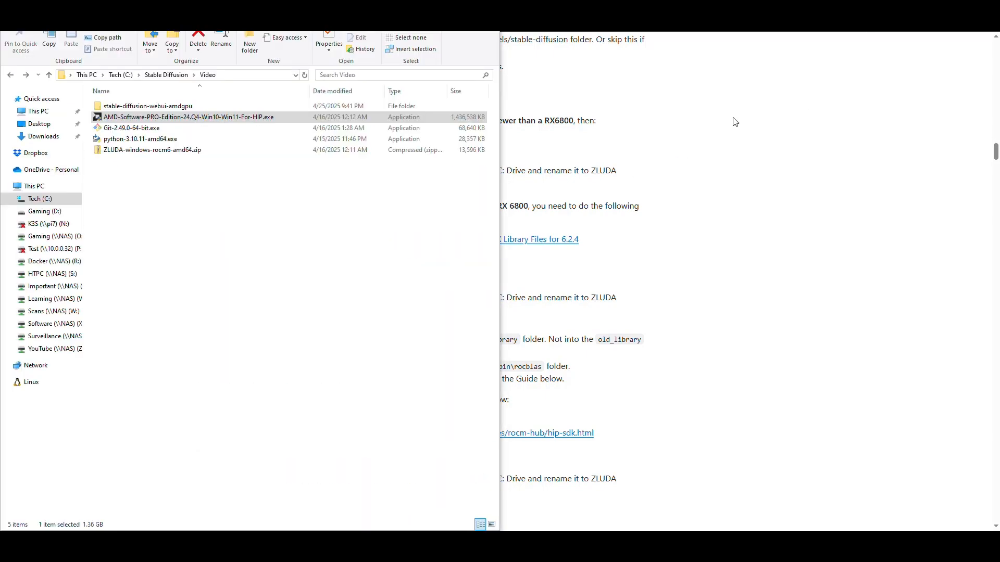
double_click(194, 118)
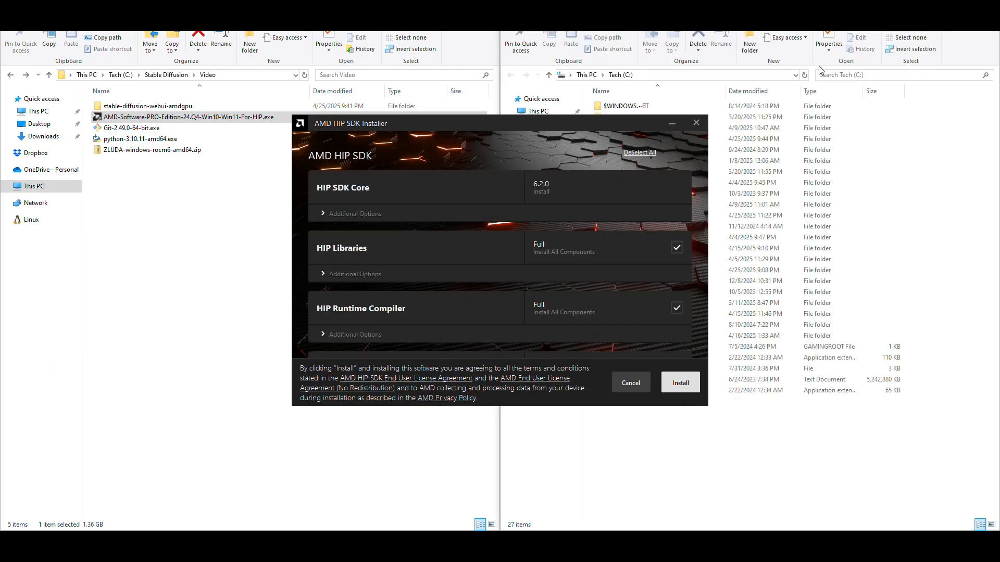
Step: Review the HIP SDK components, start the installation with all of them selected, and move the installer off the C: drive folder list
scroll(573, 261, down, 5)
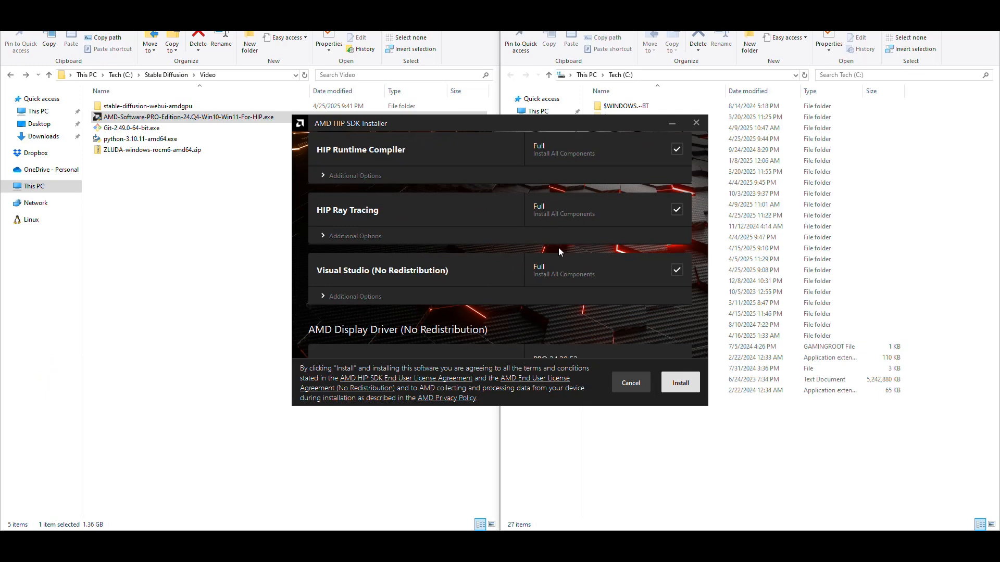
scroll(559, 280, up, 5)
scroll(560, 231, down, 1)
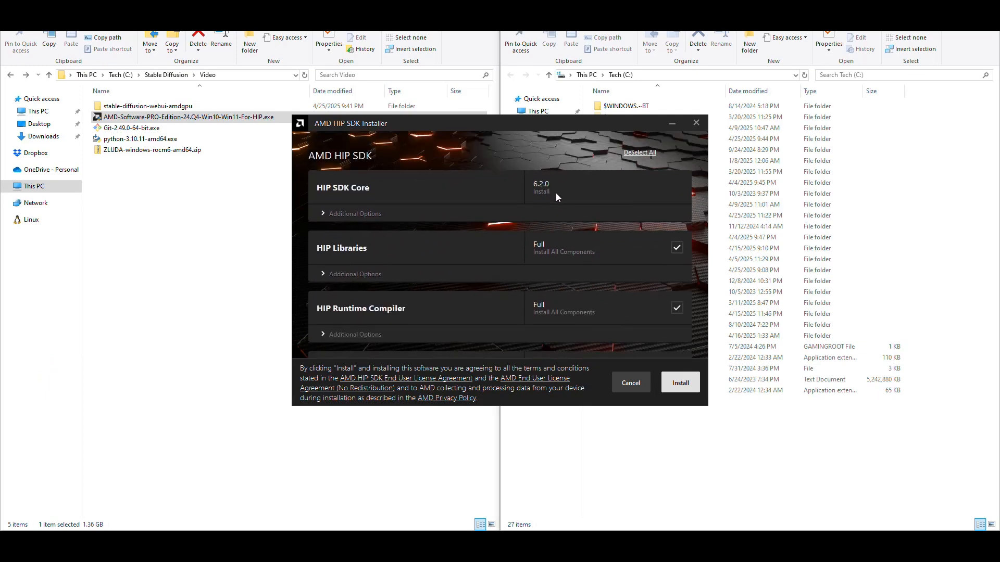
click(680, 384)
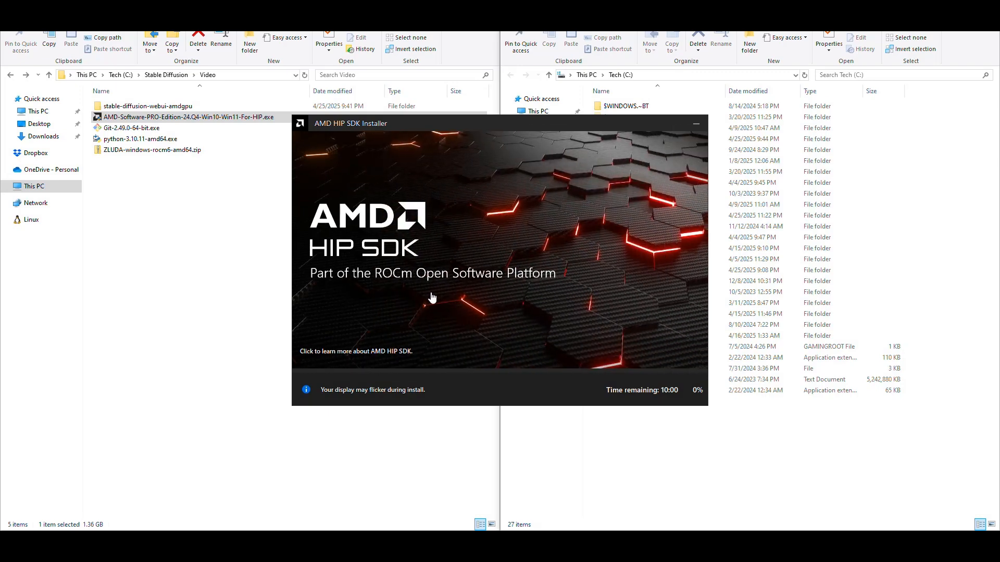
drag(543, 125, 323, 117)
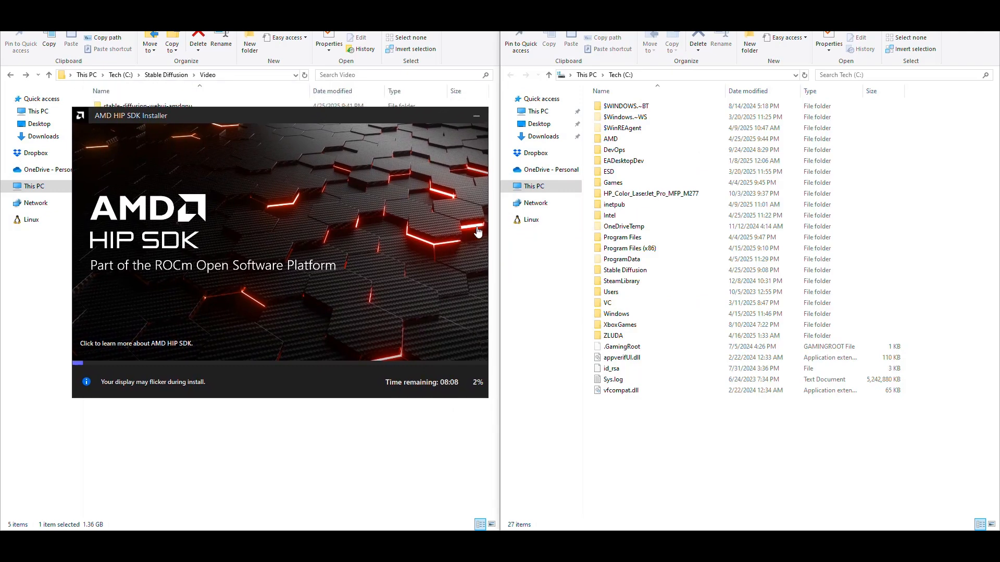
Step: Check the HIP SDK folder C:\Program Files\AMD\ROCm\6.2 while the installation runs, and close that folder window
double_click(630, 238)
double_click(623, 173)
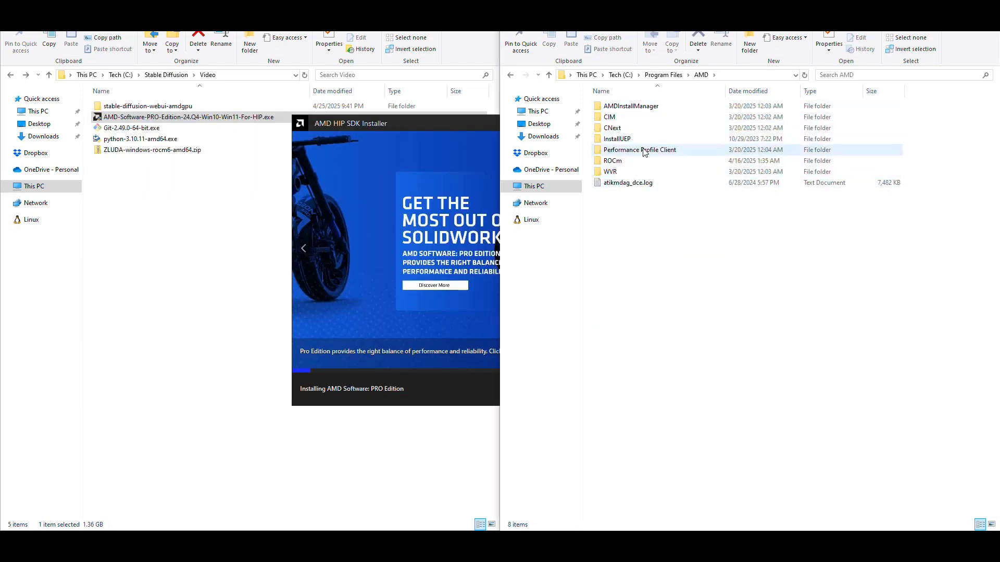
click(618, 163)
double_click(618, 163)
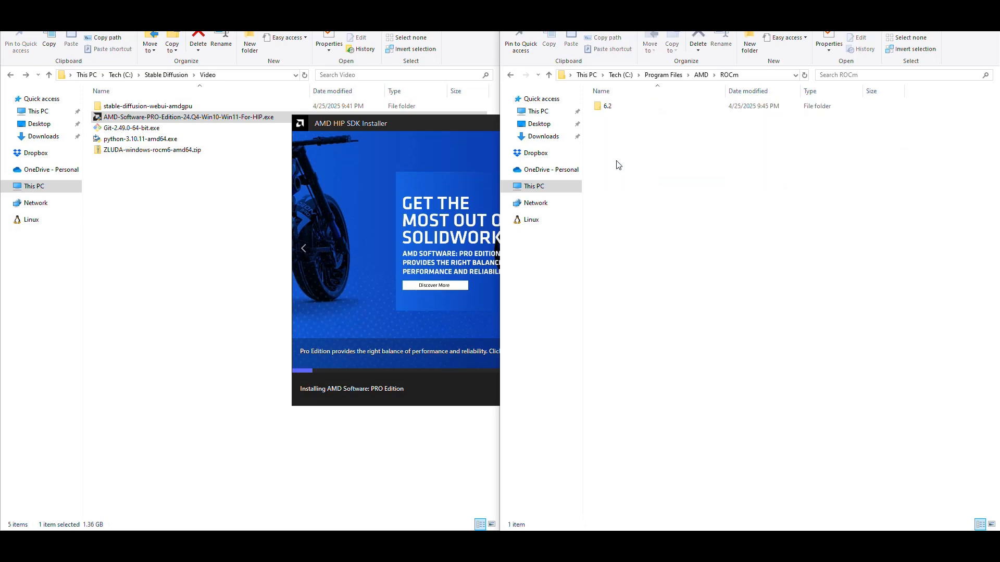
double_click(609, 106)
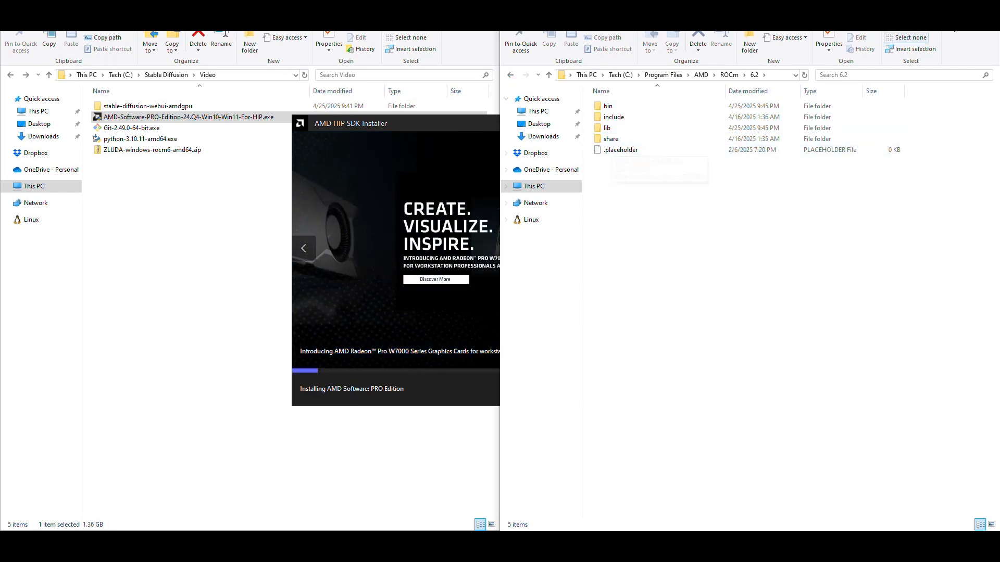
click(939, 8)
Step: Finish the HIP SDK installer and return to the guide's instruction for the ROCm 6 Zluda files
drag(539, 124, 758, 98)
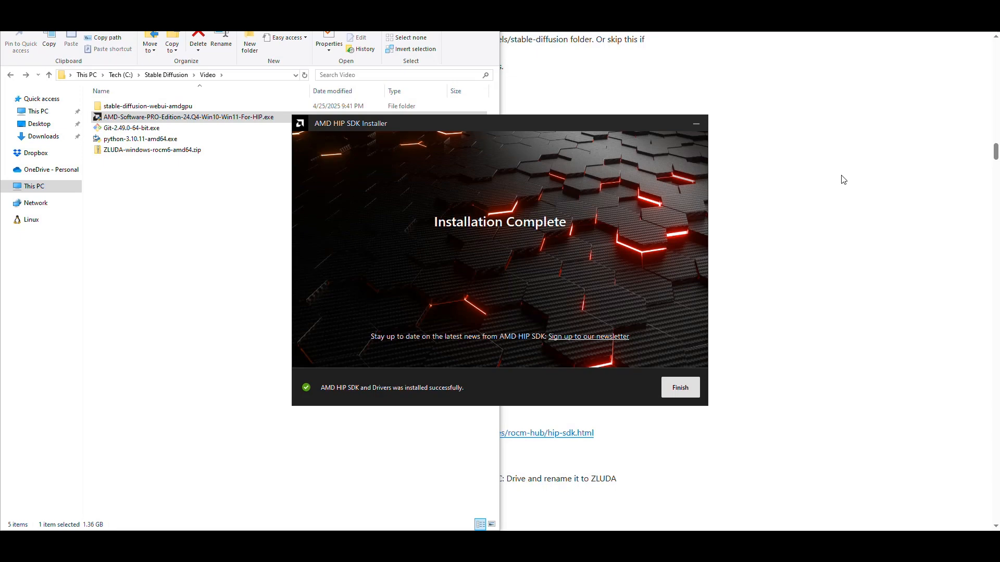
click(687, 390)
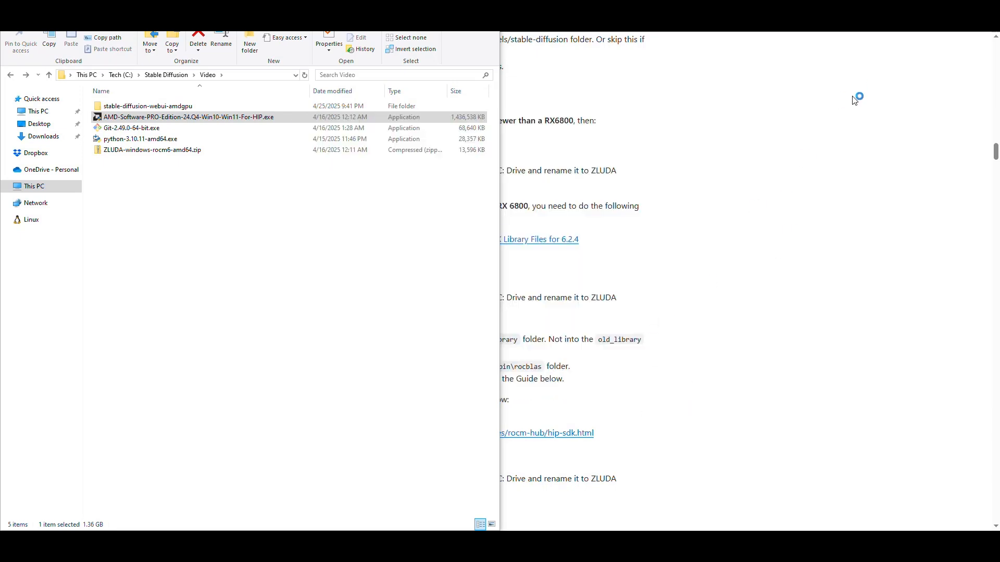
click(714, 181)
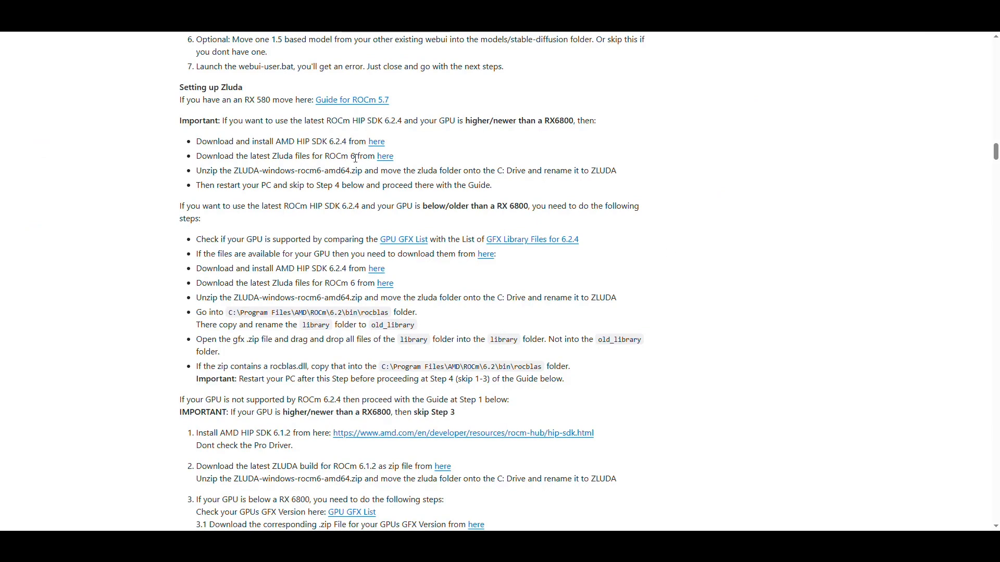
drag(356, 158, 328, 156)
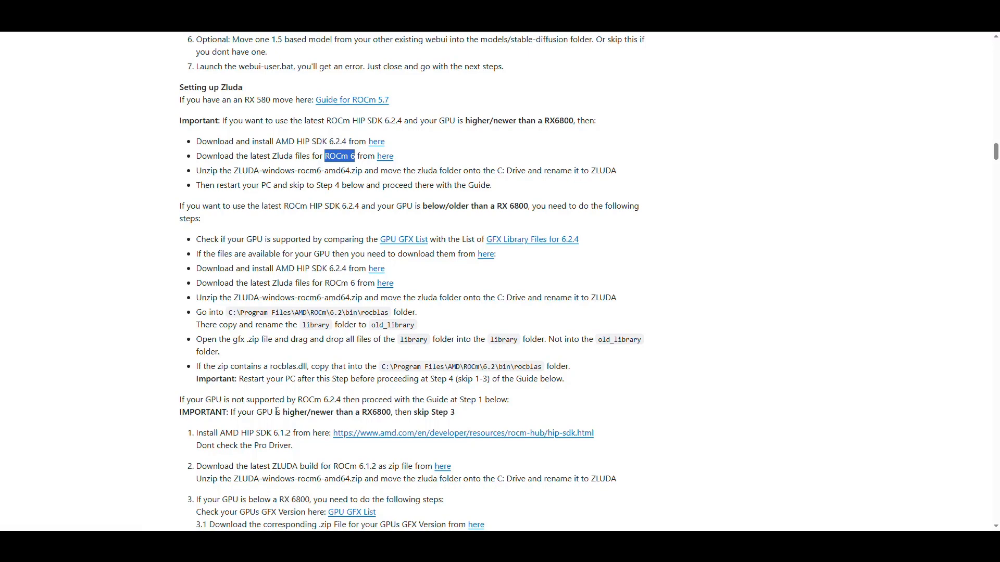
Step: Open ZLUDA-windows-rocm6-amd64.zip in the Video folder, look into its zluda folder, and copy that folder
key(alt+Tab)
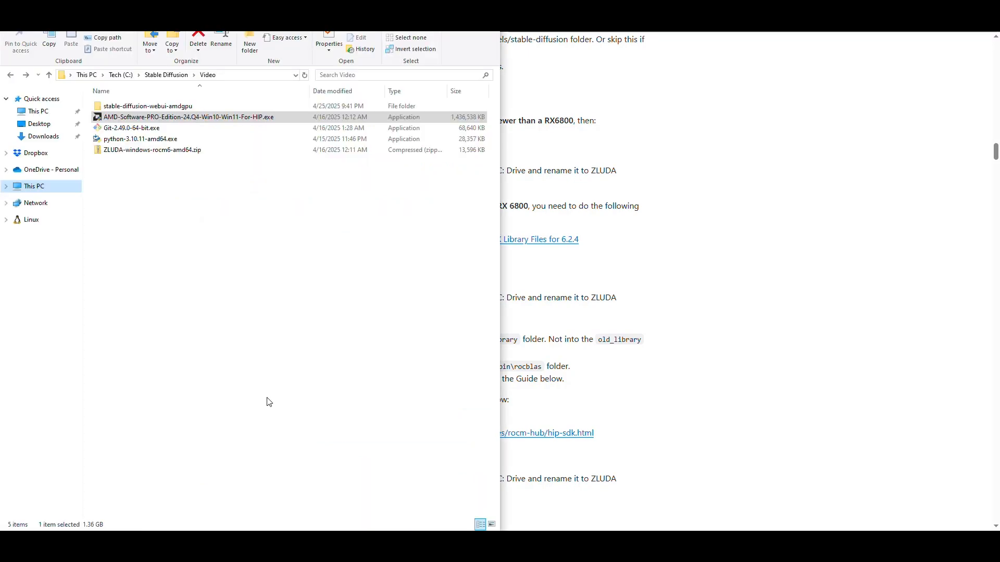
click(144, 151)
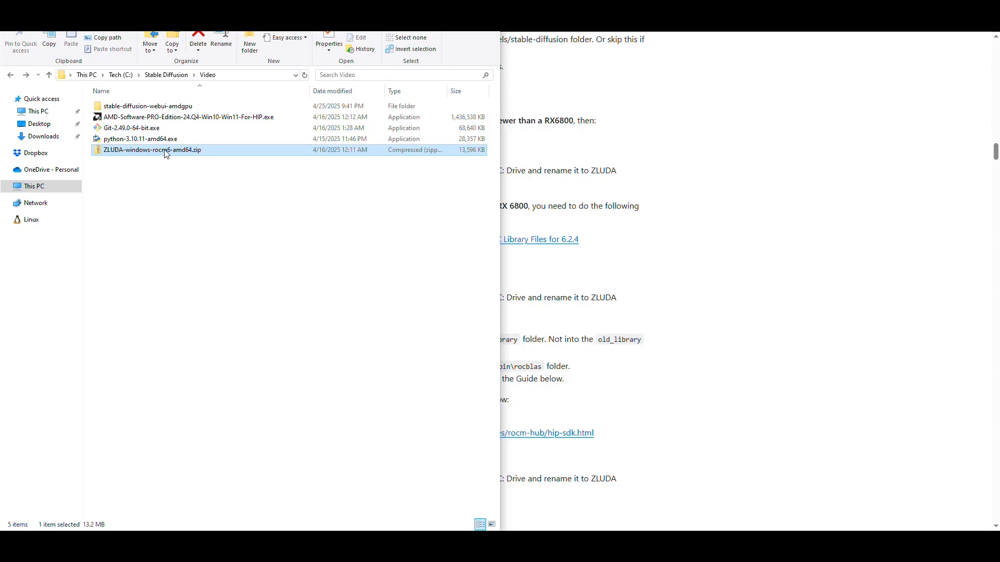
double_click(177, 151)
double_click(113, 107)
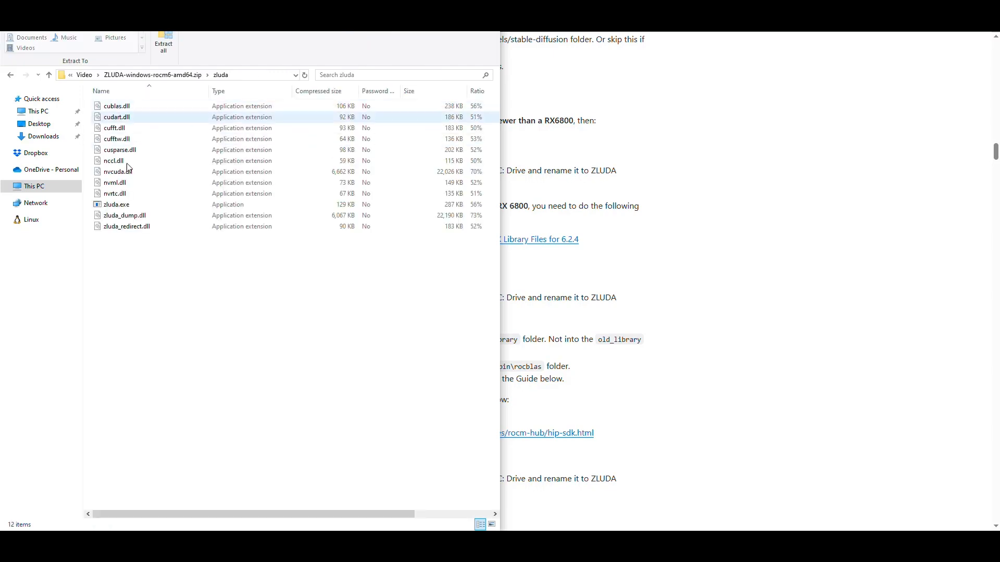
click(11, 75)
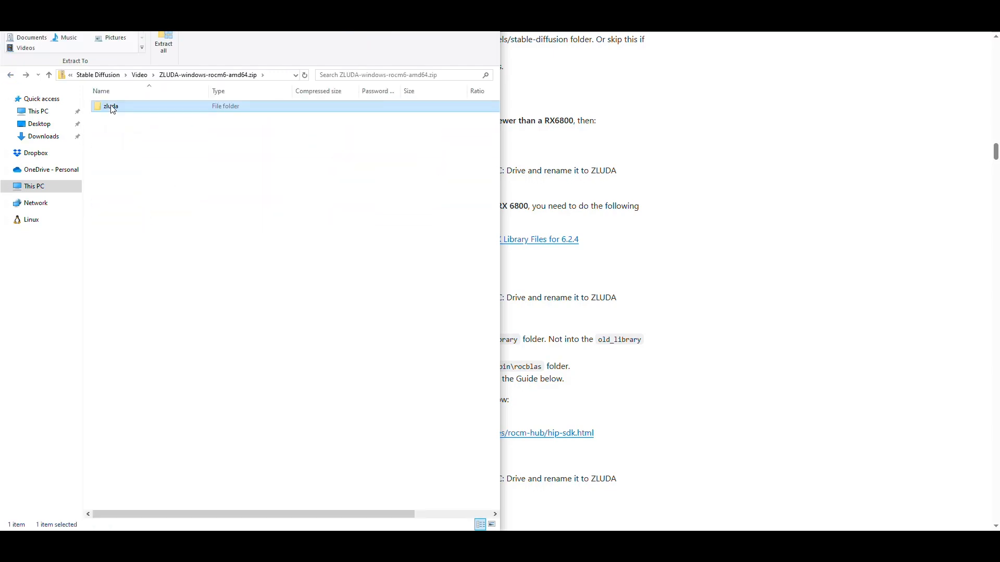
right_click(117, 108)
click(133, 152)
Step: Leave the archive for the Video folder and check the files in C:\ZLUDA against the guide's unzip instruction
click(10, 75)
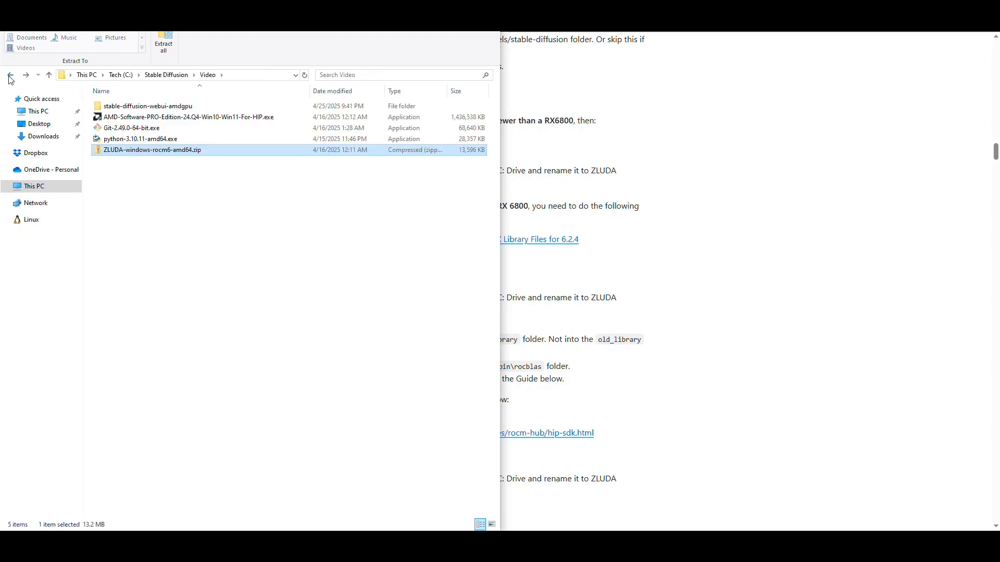
click(11, 76)
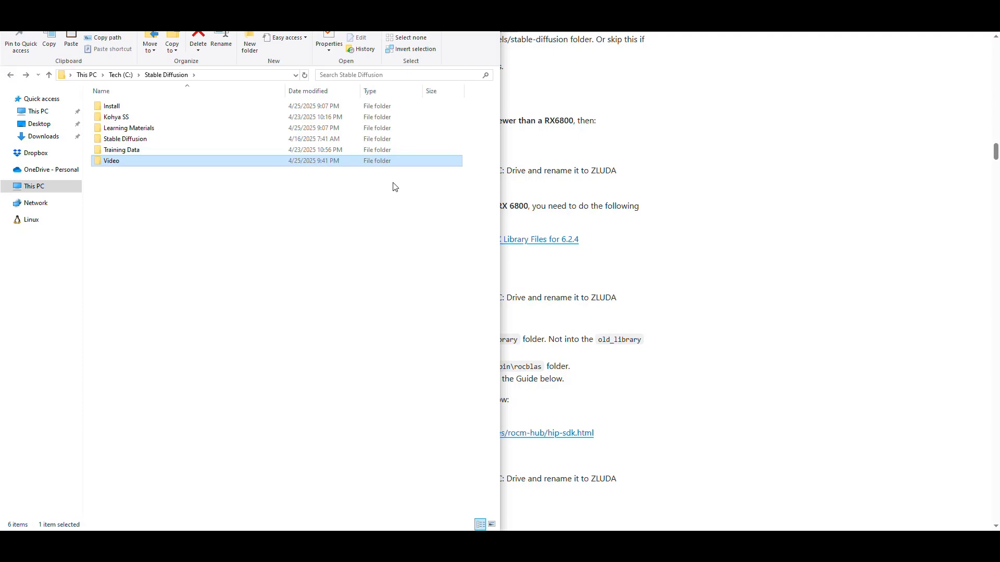
double_click(159, 164)
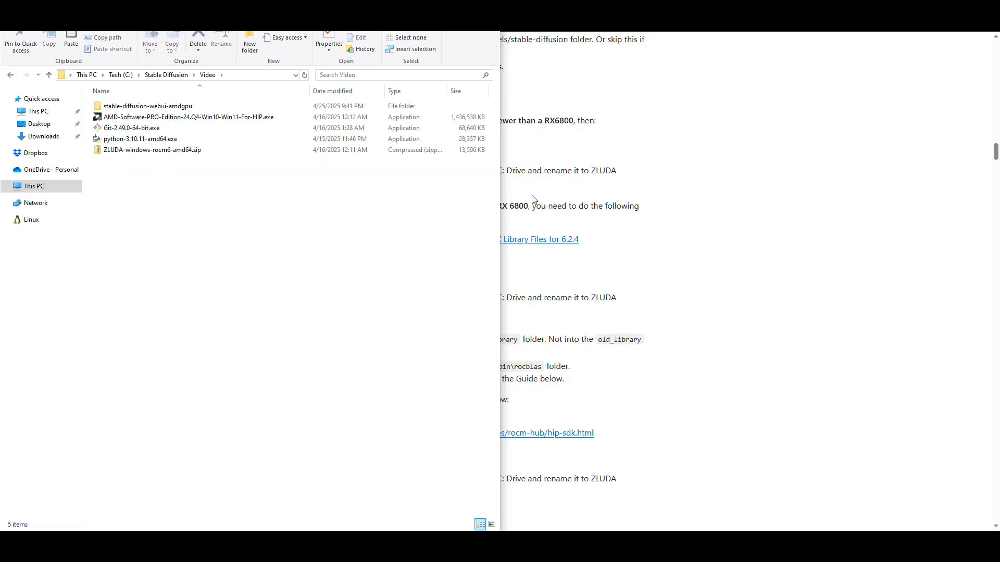
click(693, 184)
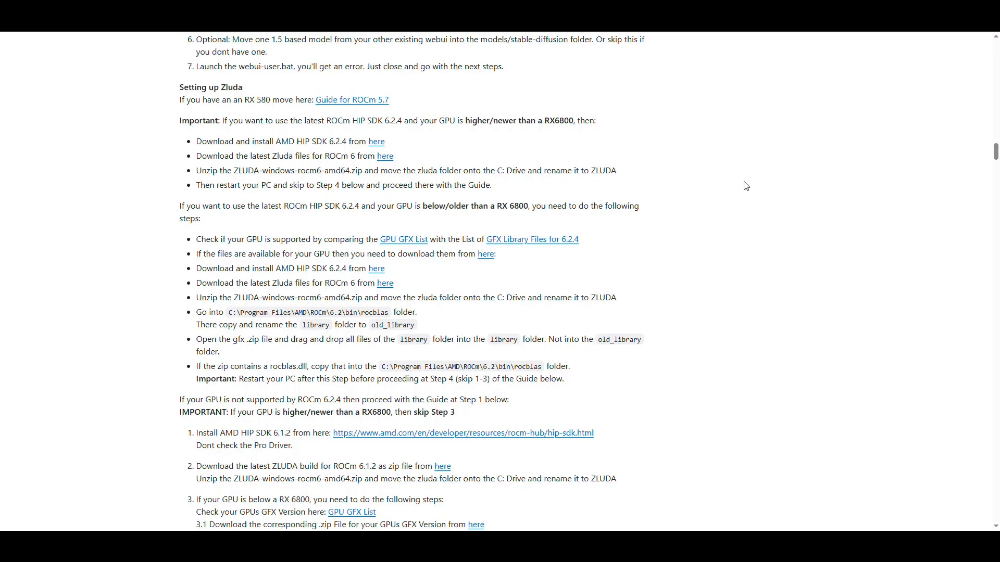
key(alt+Tab)
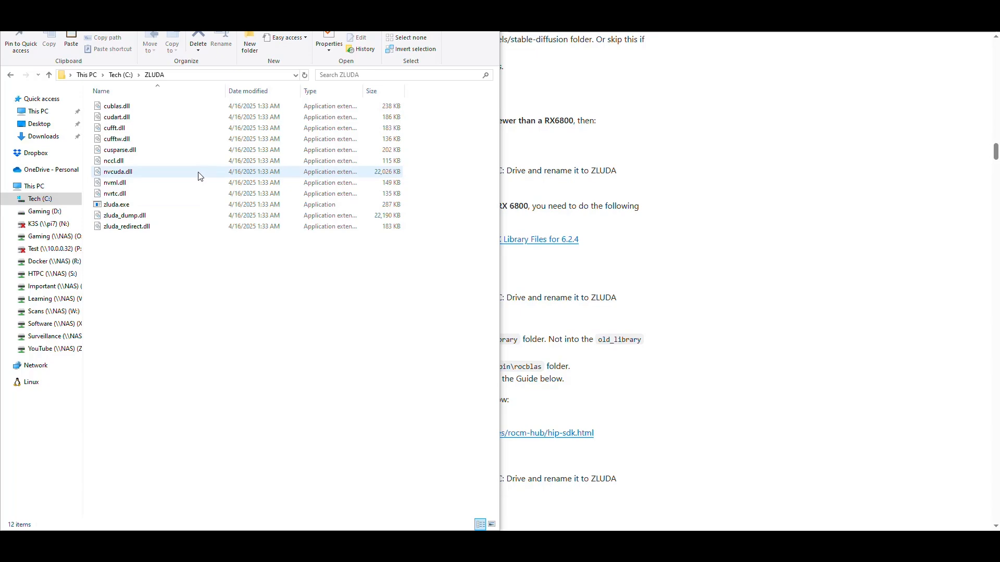
click(693, 184)
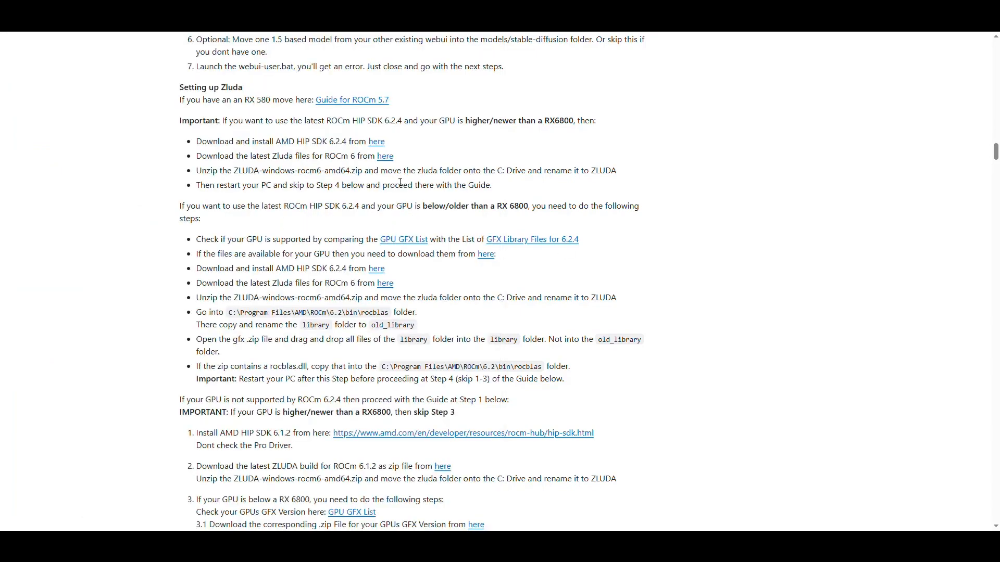
Step: Review the guide's instructions to place the zluda folder on the C: drive, restart the PC and skip to Step 4
drag(404, 172, 528, 170)
drag(618, 172, 582, 172)
drag(231, 185, 315, 187)
click(336, 189)
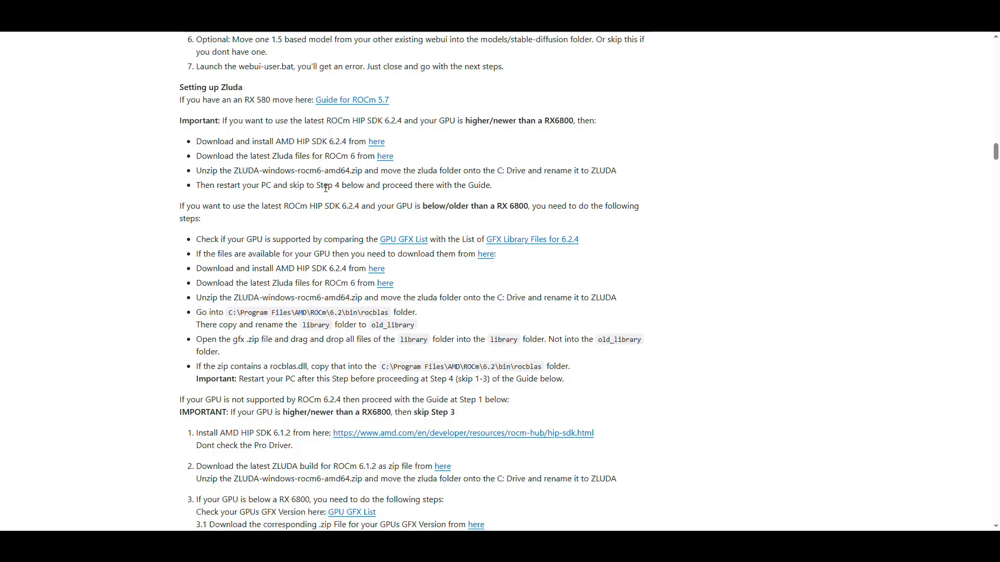
drag(478, 184, 345, 185)
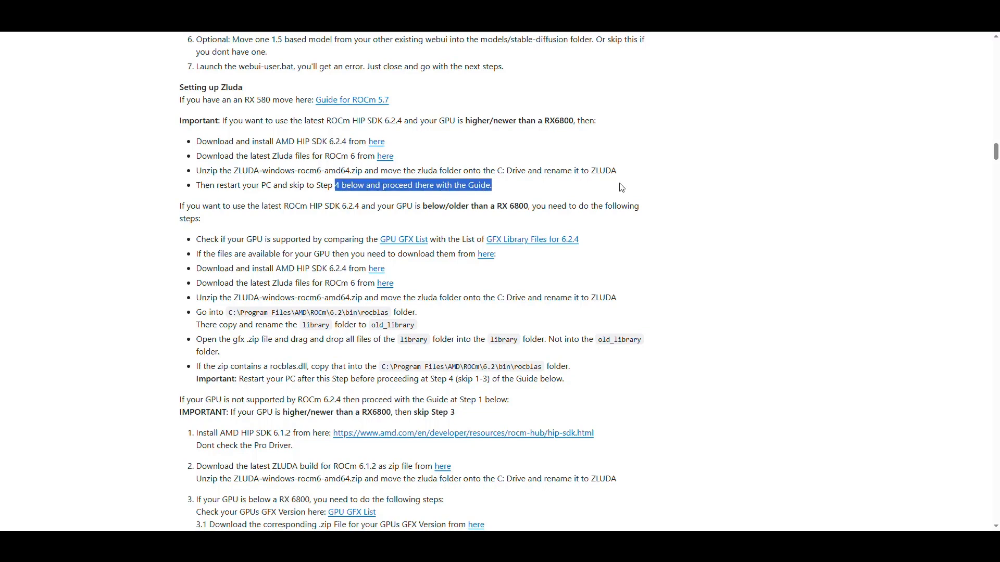
Step: Examine the guide's extra steps for GPUs older than an RX 6800 and the ROCm 6.1.2 alternative, down to Step 4
scroll(640, 167, down, 2)
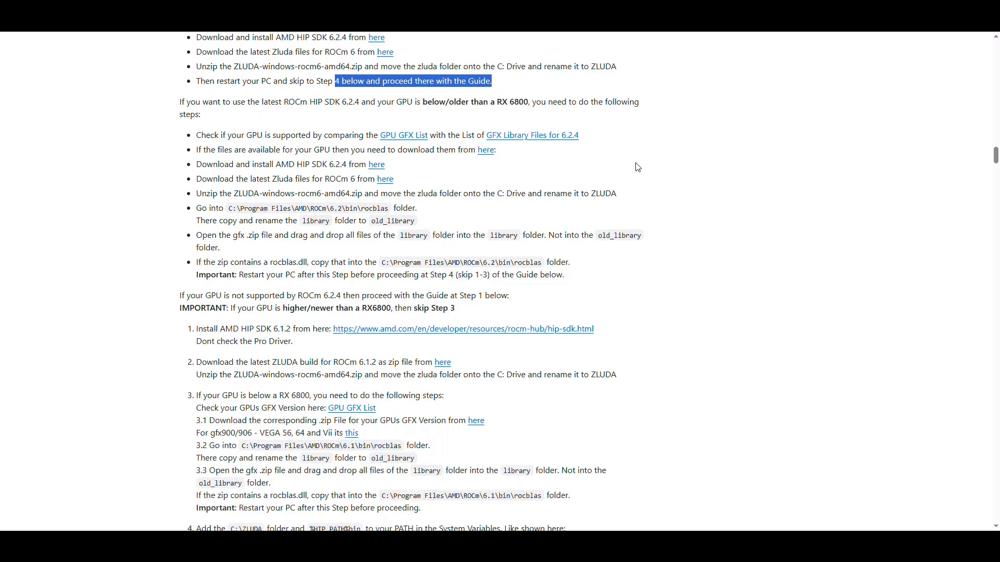
scroll(522, 193, up, 1)
scroll(558, 186, down, 2)
drag(180, 50, 565, 223)
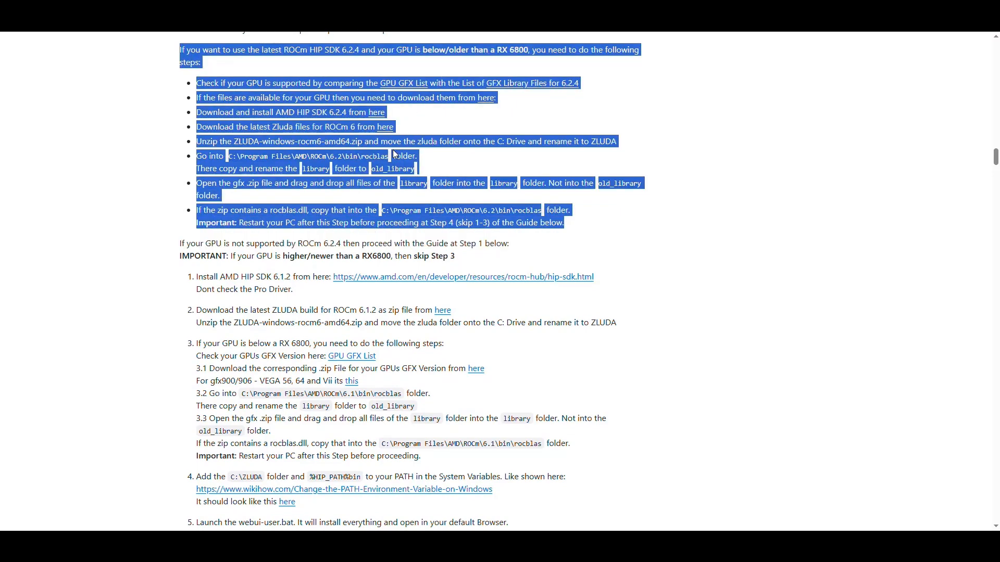
click(501, 136)
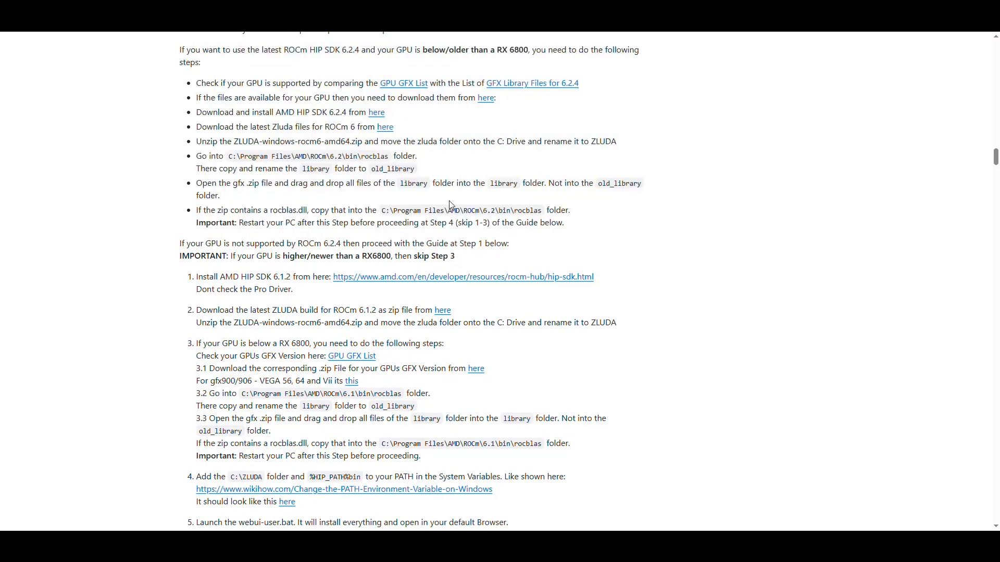
scroll(477, 243, down, 4)
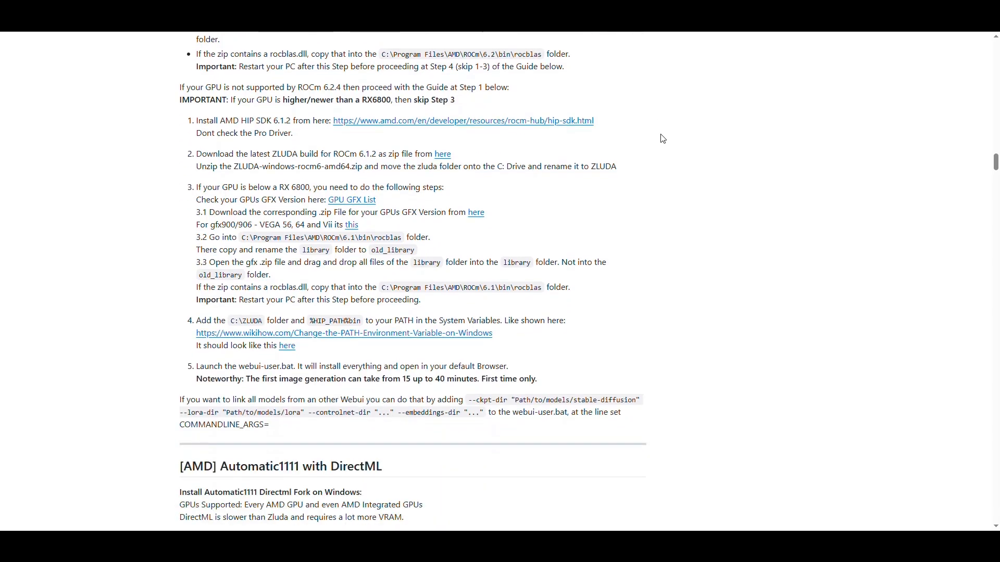
drag(196, 270, 419, 306)
click(593, 269)
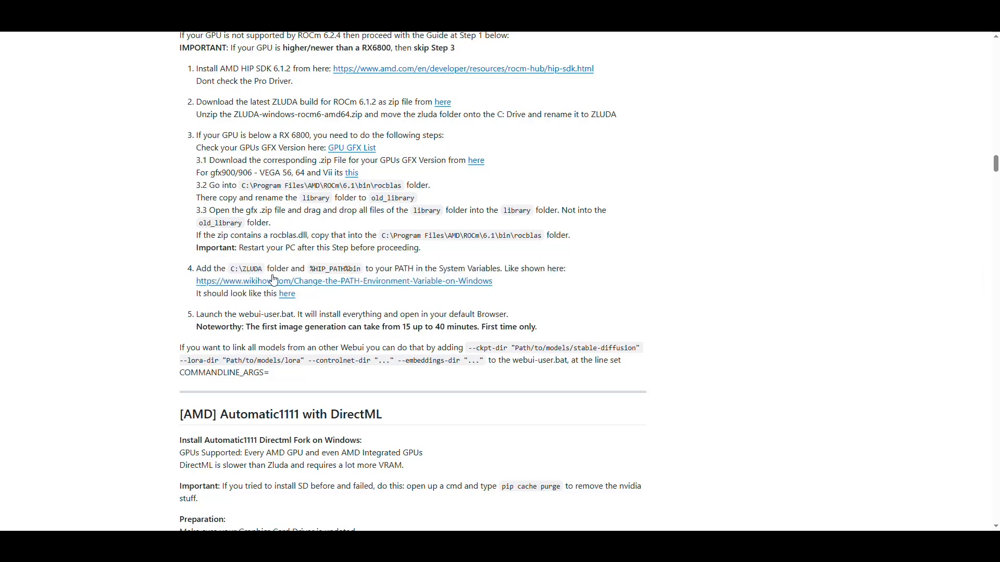
Step: Check the C:\ZLUDA path in the guide's Step 4, search Windows for "environ", and open the system environment variables settings
drag(263, 269, 232, 269)
click(12, 551)
text(e)
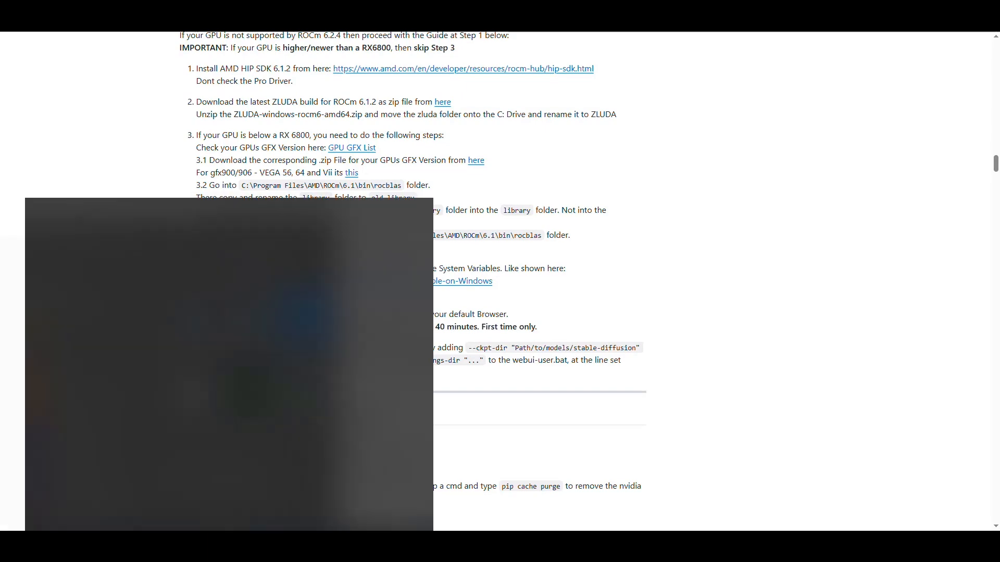
text(nviron)
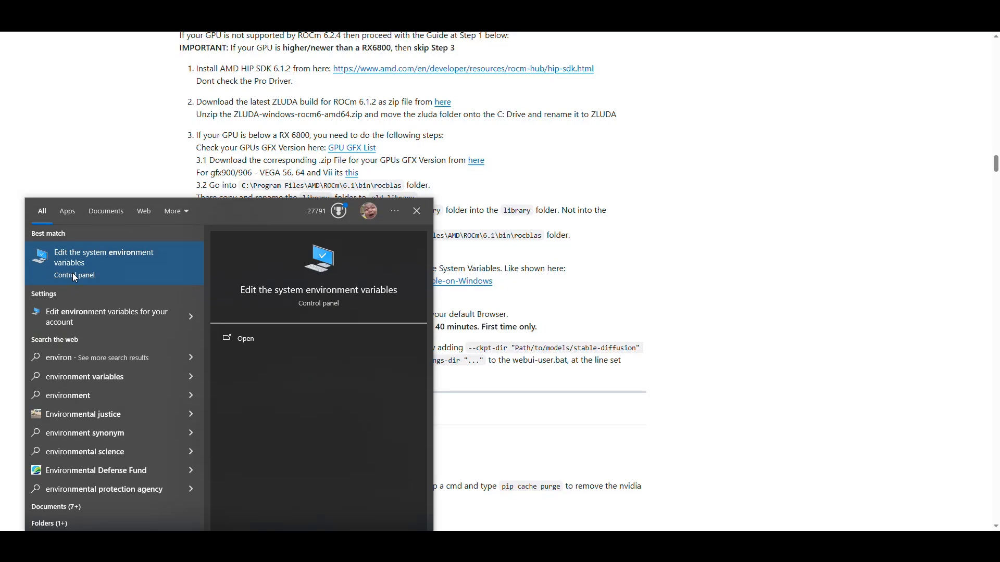
click(110, 275)
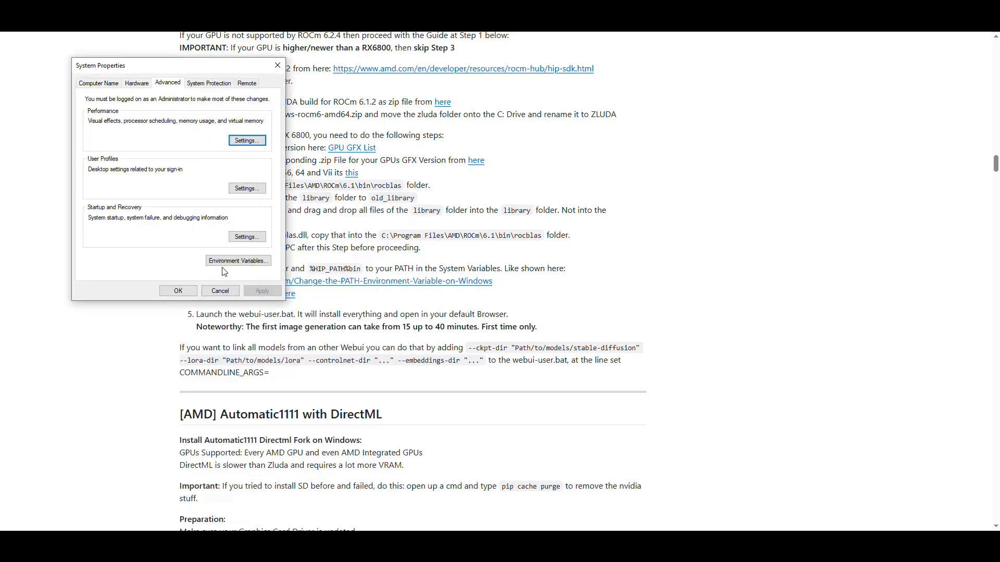
Step: Open the environment variables, check the user Path variable for the C:\ZLUDA entry, and leave its editor without changes
click(245, 267)
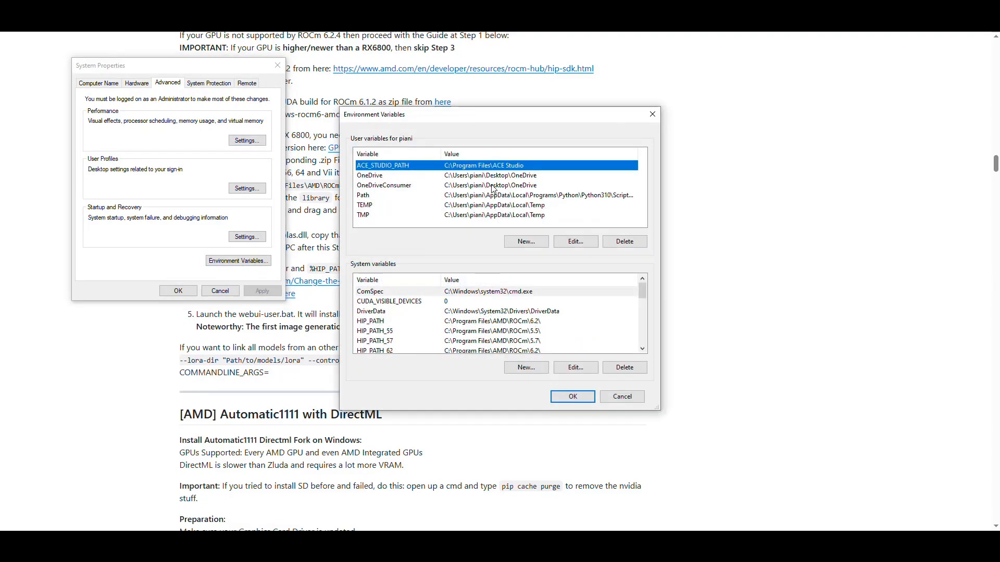
drag(506, 121, 456, 71)
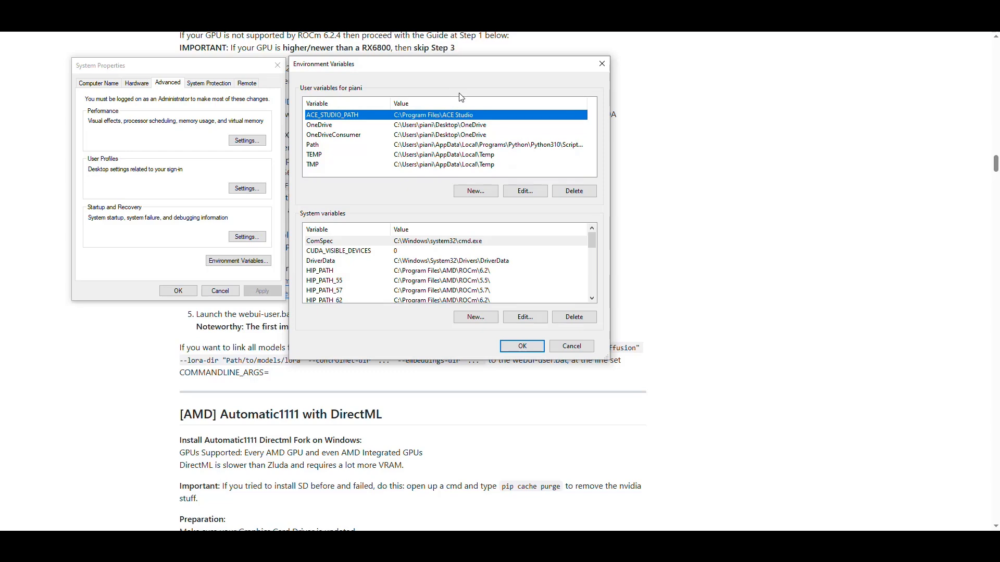
click(318, 147)
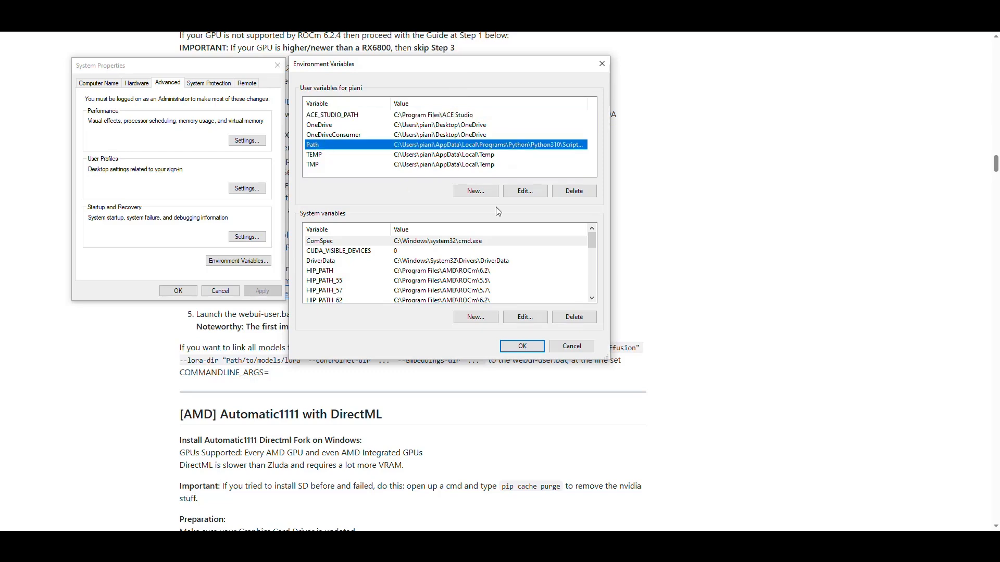
click(520, 194)
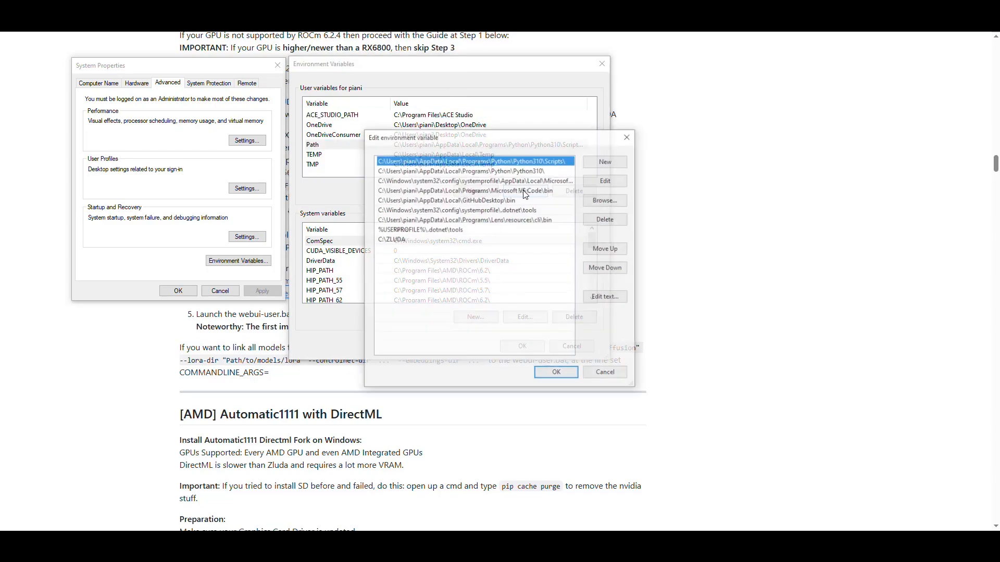
click(417, 240)
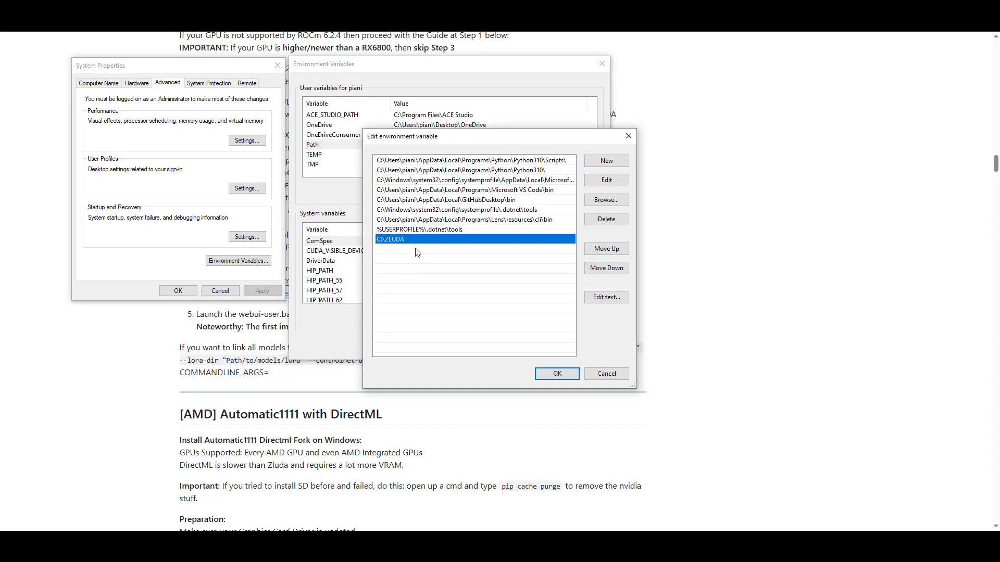
click(605, 374)
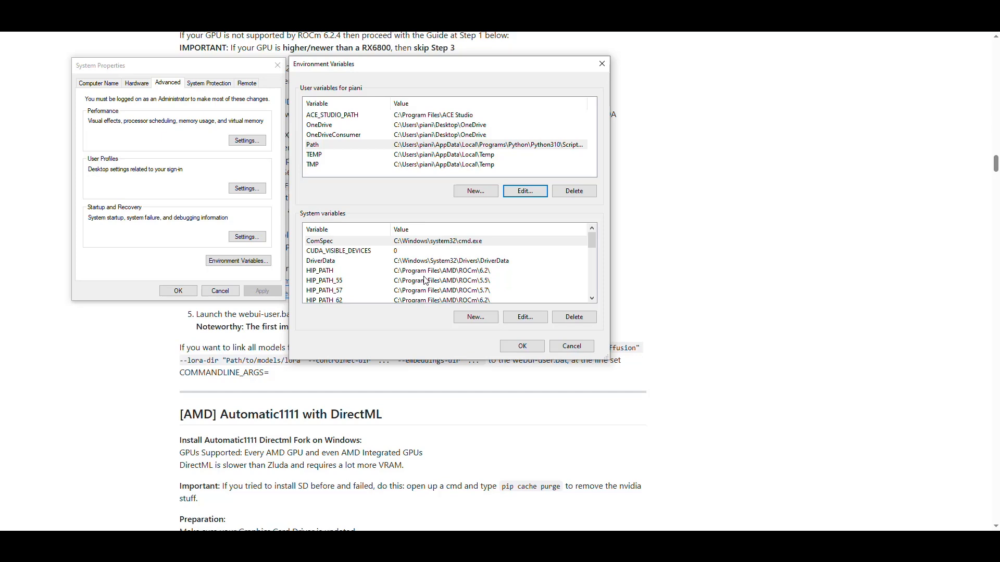
Step: Find the CUDA_VISIBLE_DEVICES system variable and compare GPU 0 and GPU 1 in Task Manager to identify the AMD card's index
click(418, 252)
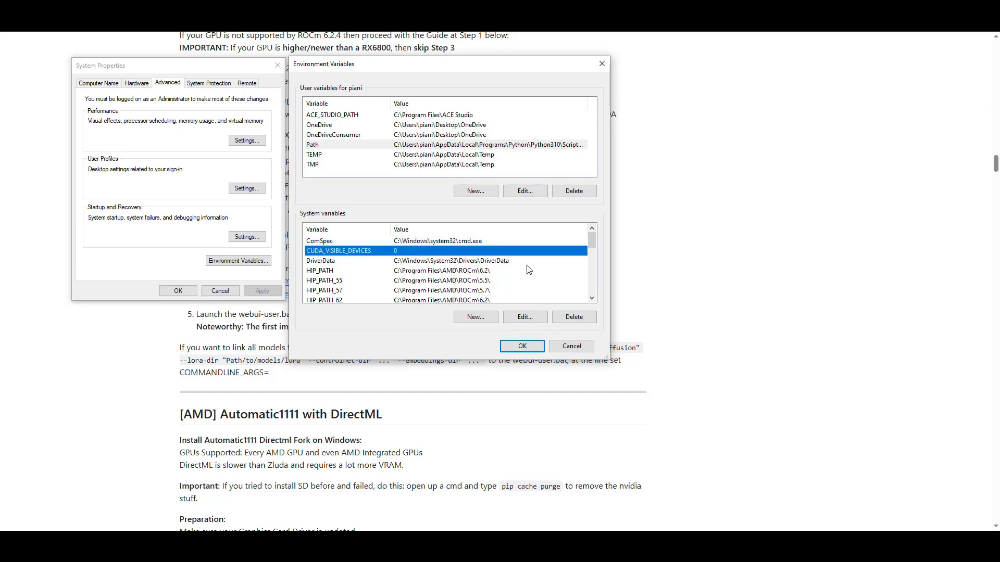
right_click(661, 536)
click(688, 483)
click(321, 96)
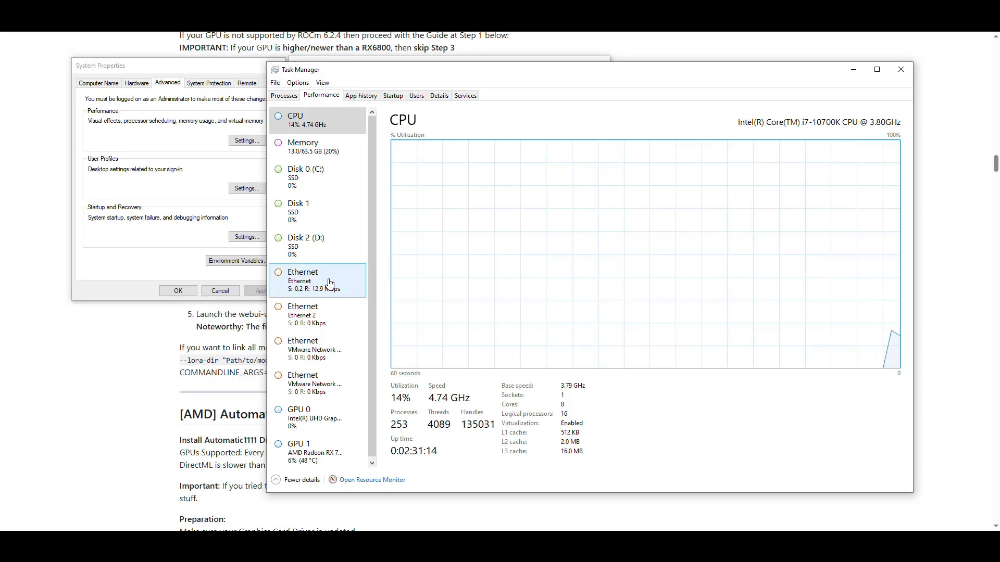
click(332, 416)
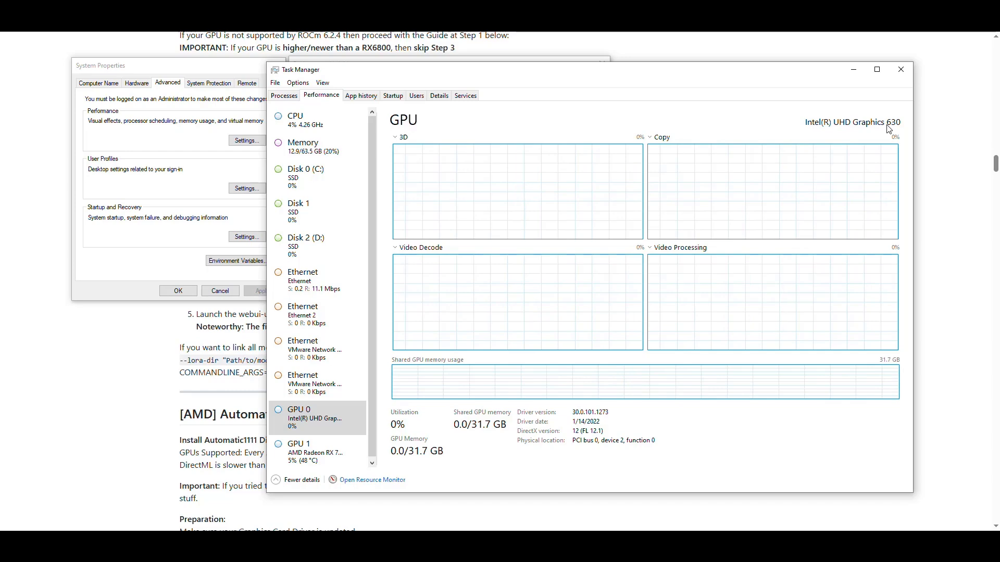
click(331, 455)
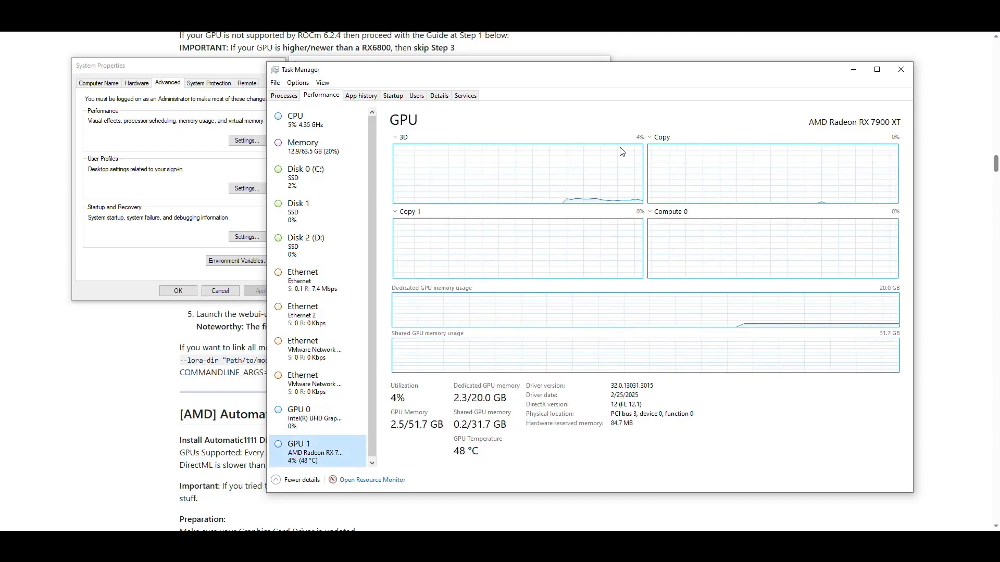
click(331, 425)
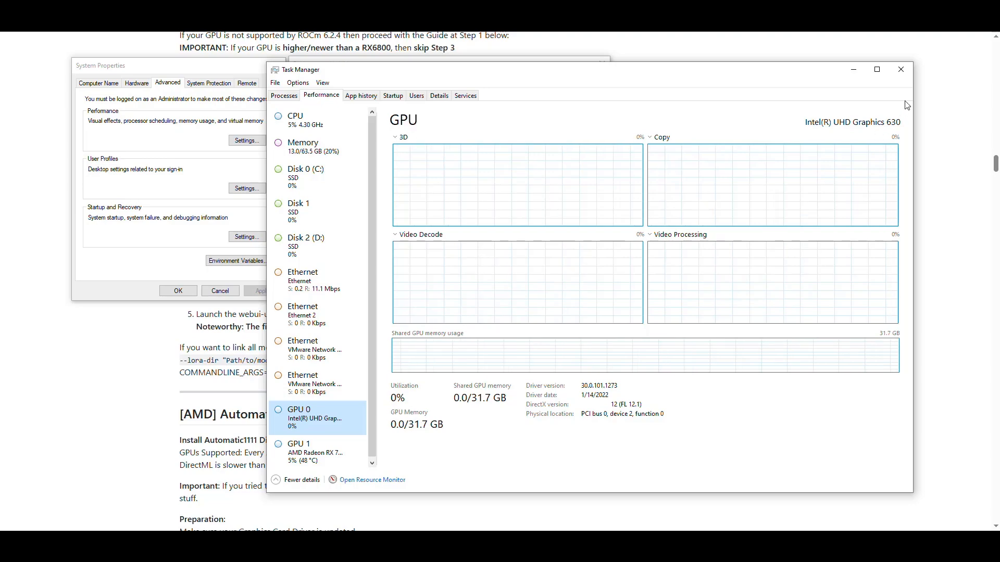
click(901, 69)
Step: Recheck the CUDA_VISIBLE_DEVICES system variable and the user Path, and accept and close the environment variable and system property dialogs
click(316, 252)
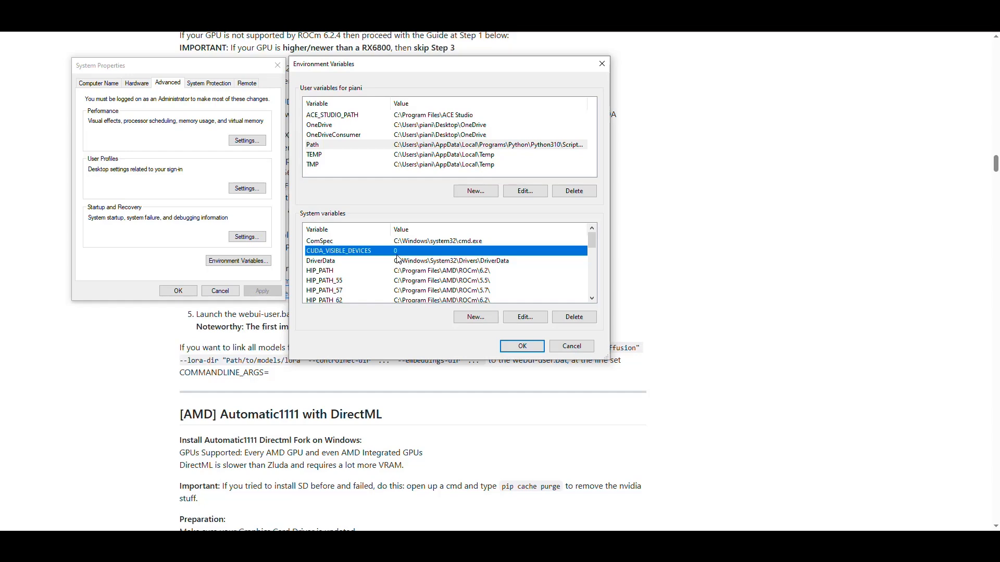
key(alt)
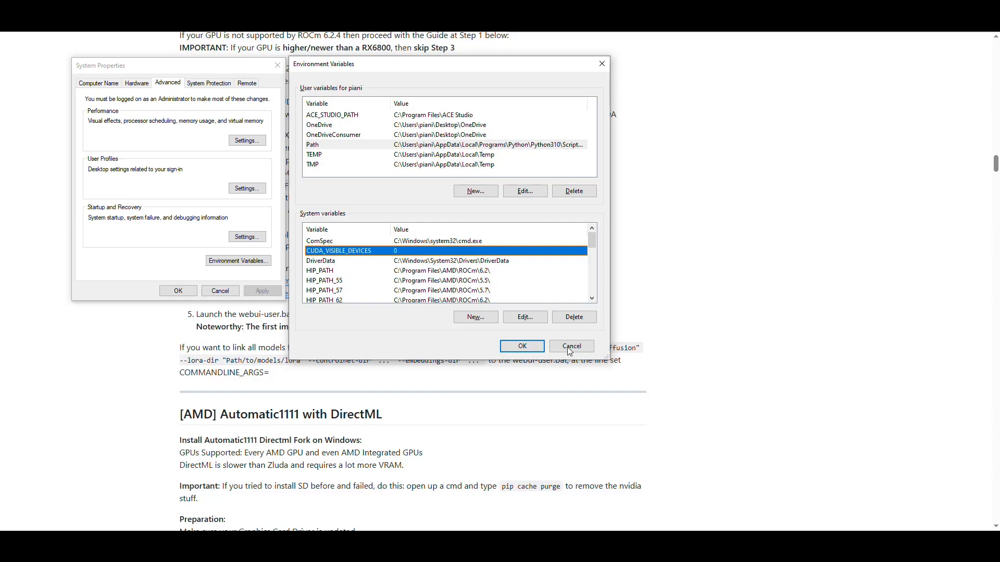
click(326, 148)
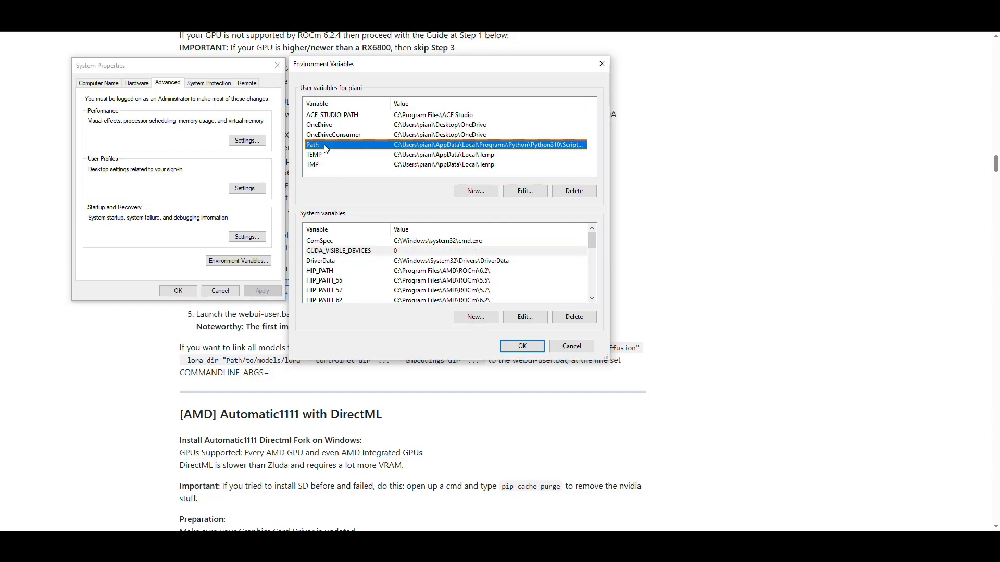
click(345, 251)
click(502, 345)
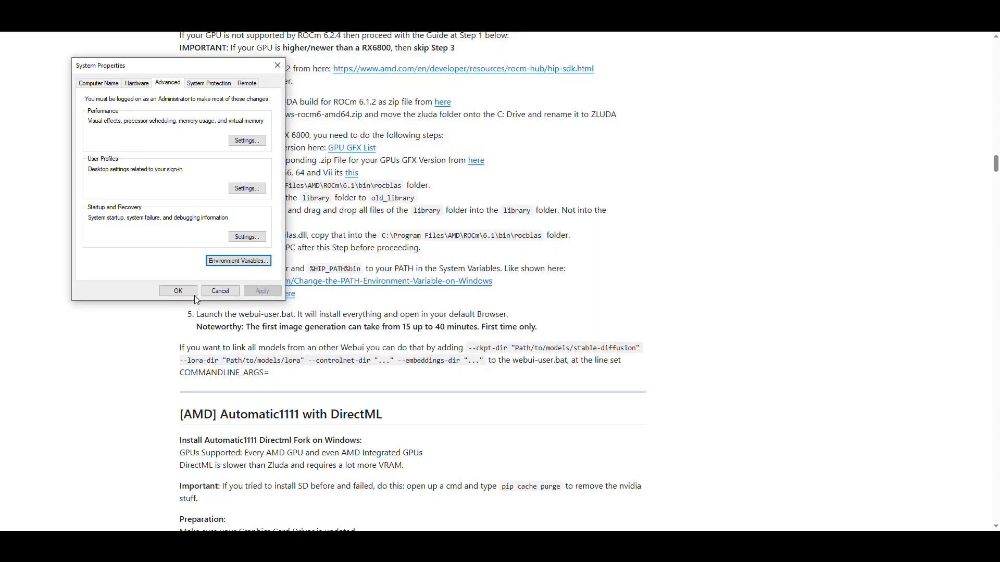
click(182, 291)
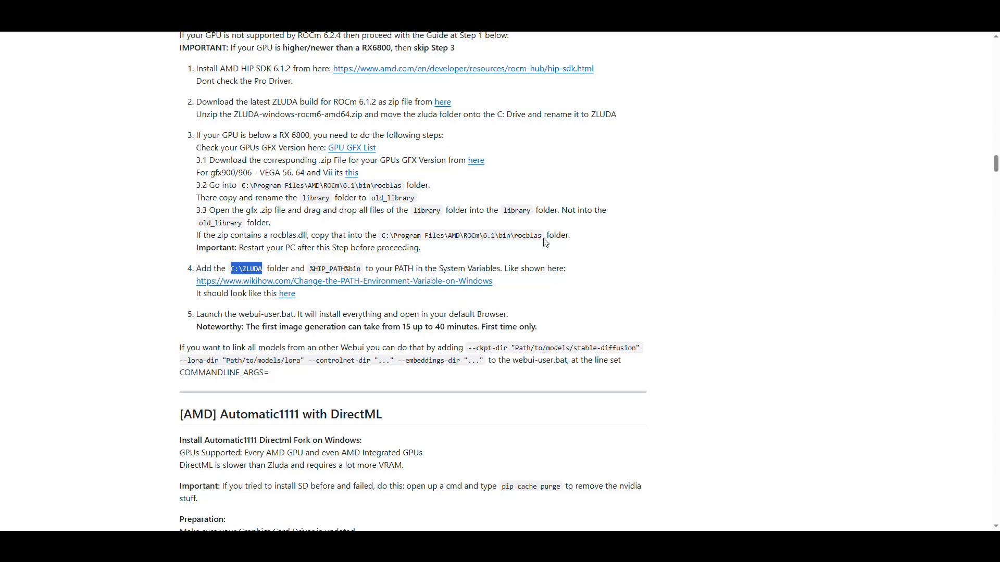
Step: Review the guide's Step 5 and highlight the name of the batch file to launch
click(557, 285)
scroll(644, 197, down, 1)
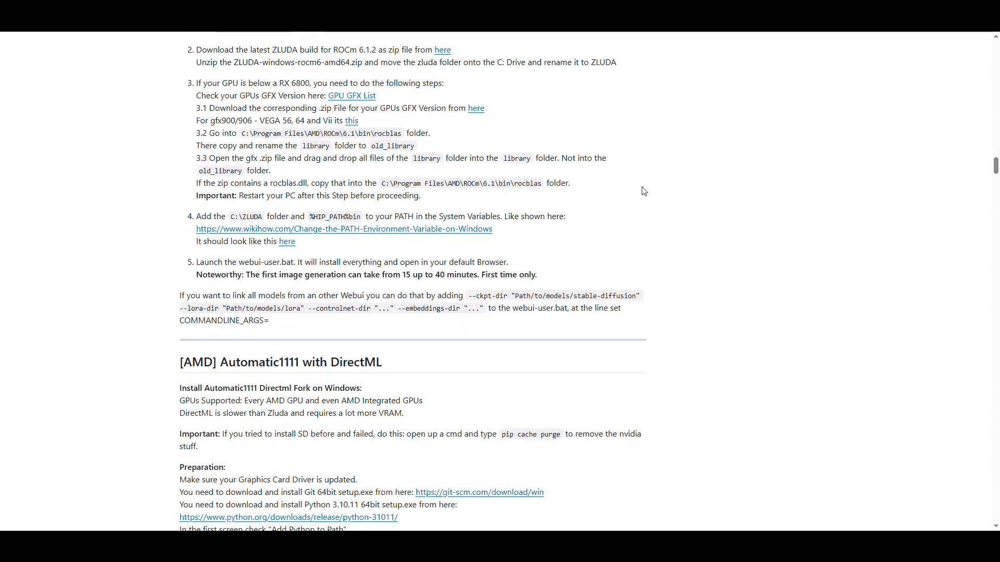
scroll(599, 221, down, 1)
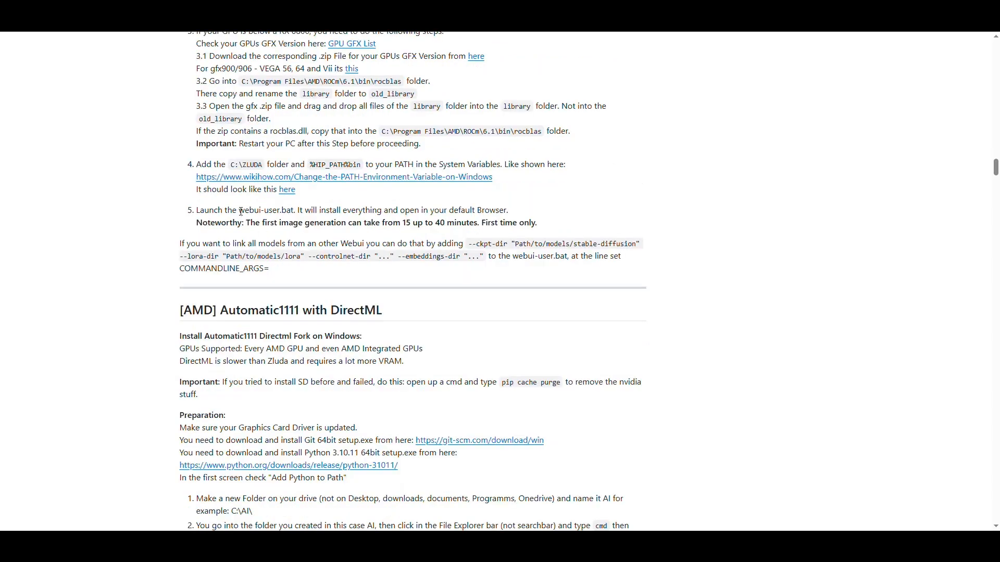
drag(241, 211, 291, 213)
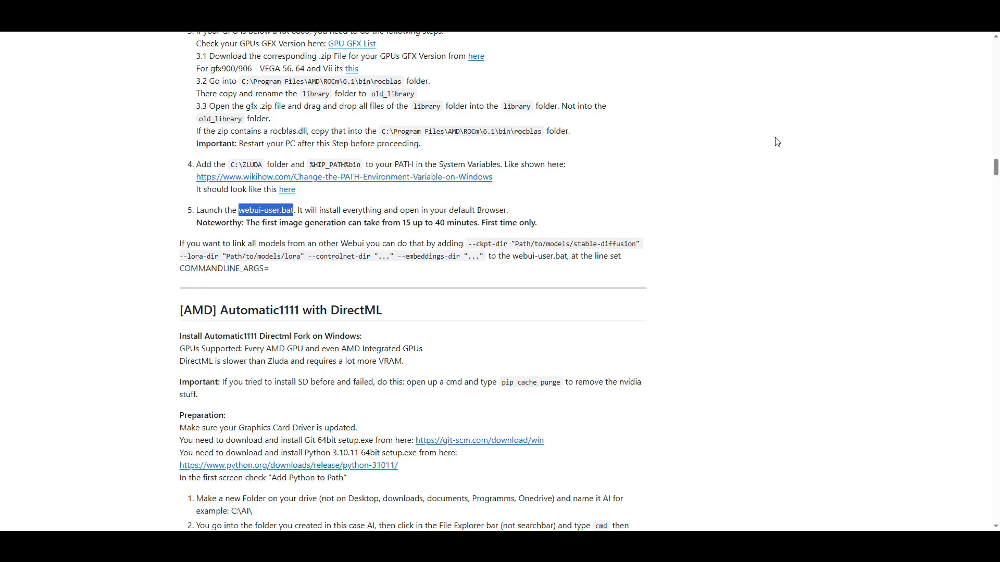
Step: Switch to File Explorer, run webui-user.bat from the stable-diffusion-webui-amdgpu folder, and move its console window out of the way
key(alt+Tab)
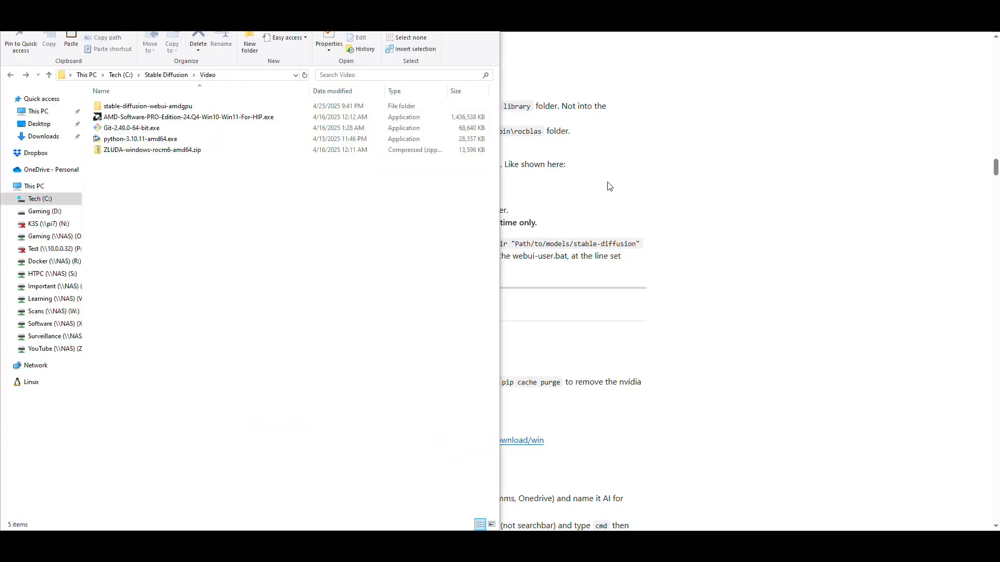
double_click(163, 106)
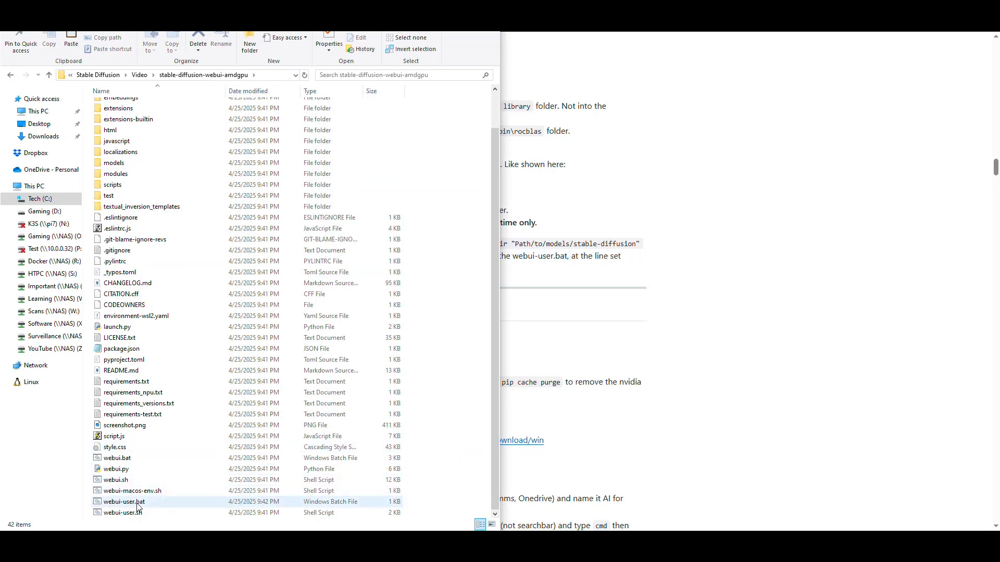
double_click(139, 503)
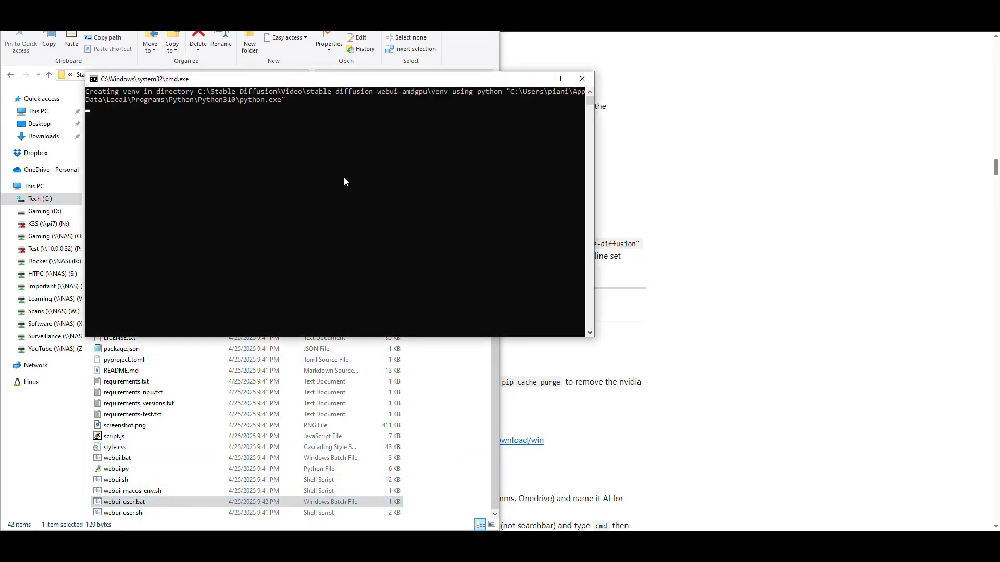
drag(335, 84, 250, 3)
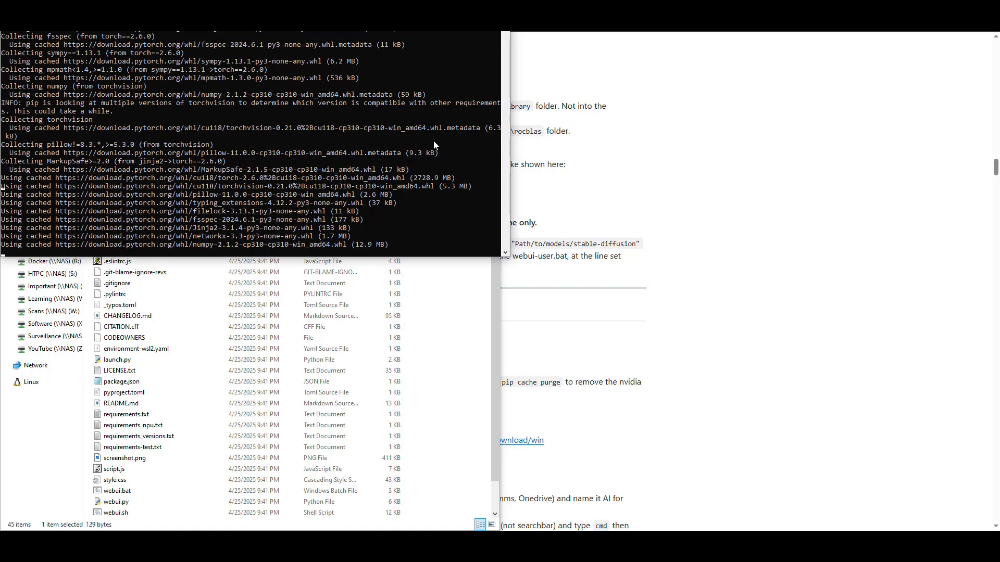
Step: Check the guide's note on first image generation time and close the leftover command window used for the git clone
click(792, 159)
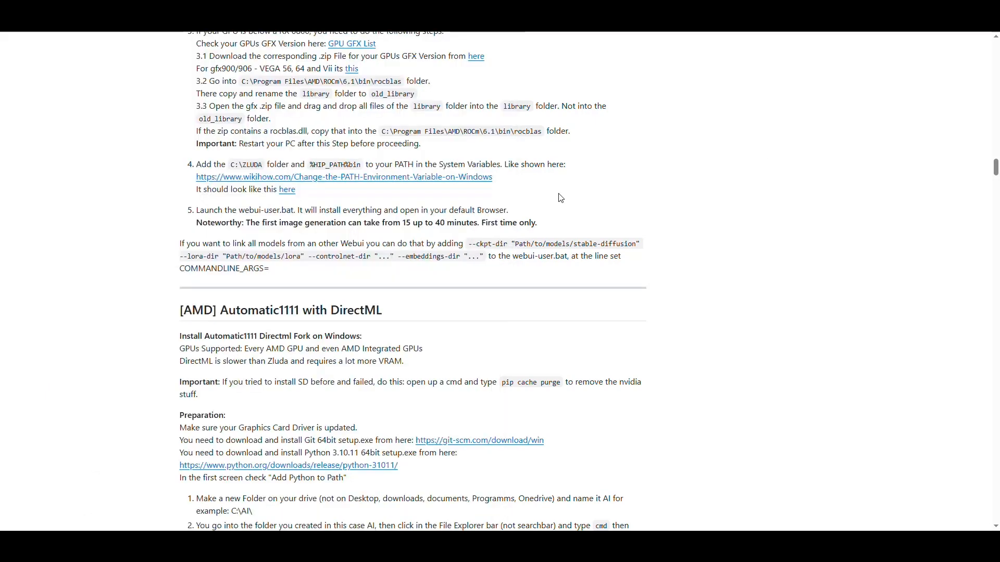
drag(478, 222, 385, 225)
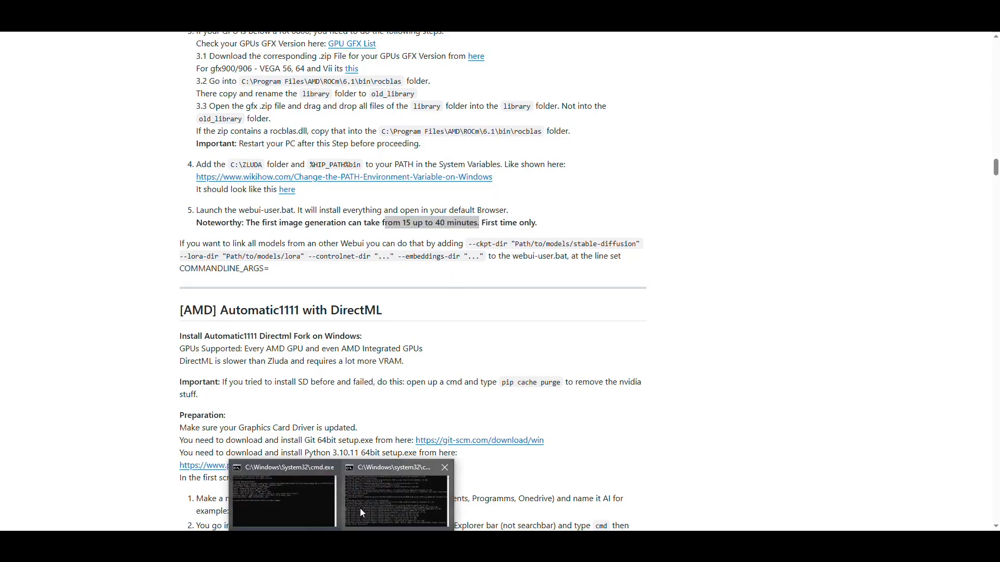
click(357, 508)
click(281, 495)
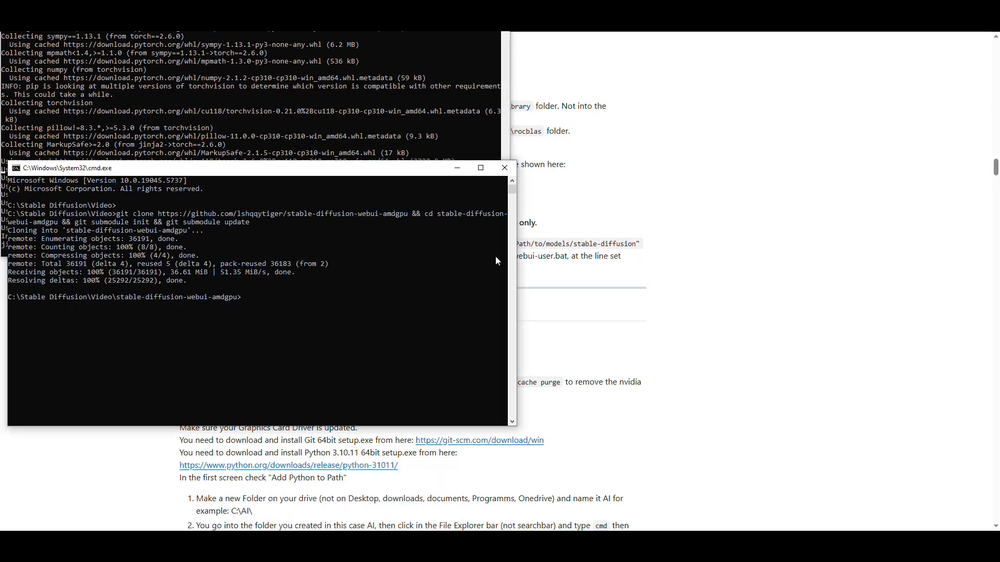
click(505, 168)
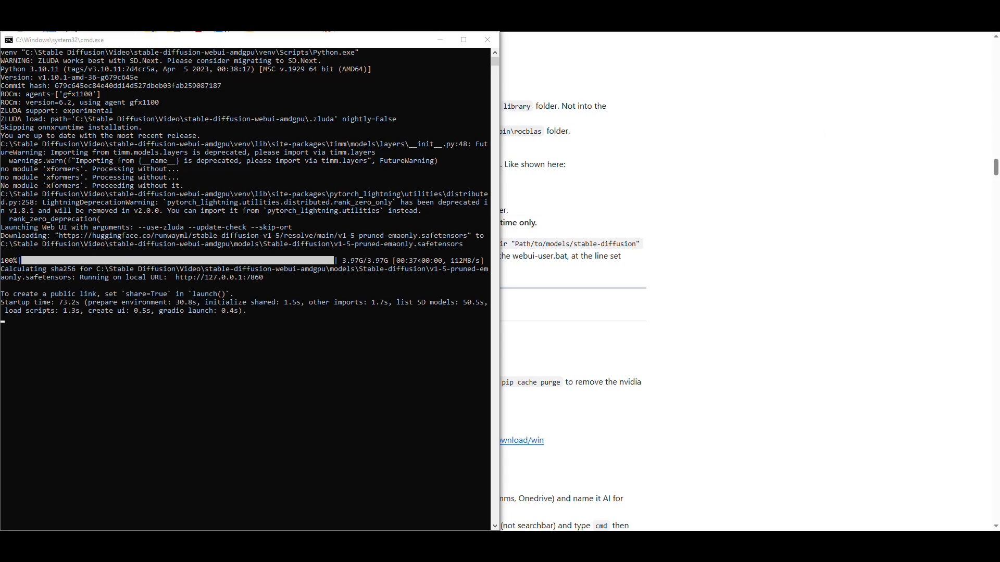
Step: Refresh the checkpoint list in the Stable Diffusion web UI and select v1-5-pruned-emaonly.safetensors
mouse_move(999, 158)
mouse_down()
mouse_move(999, 203)
mouse_move(832, 146)
mouse_move(998, 158)
mouse_up()
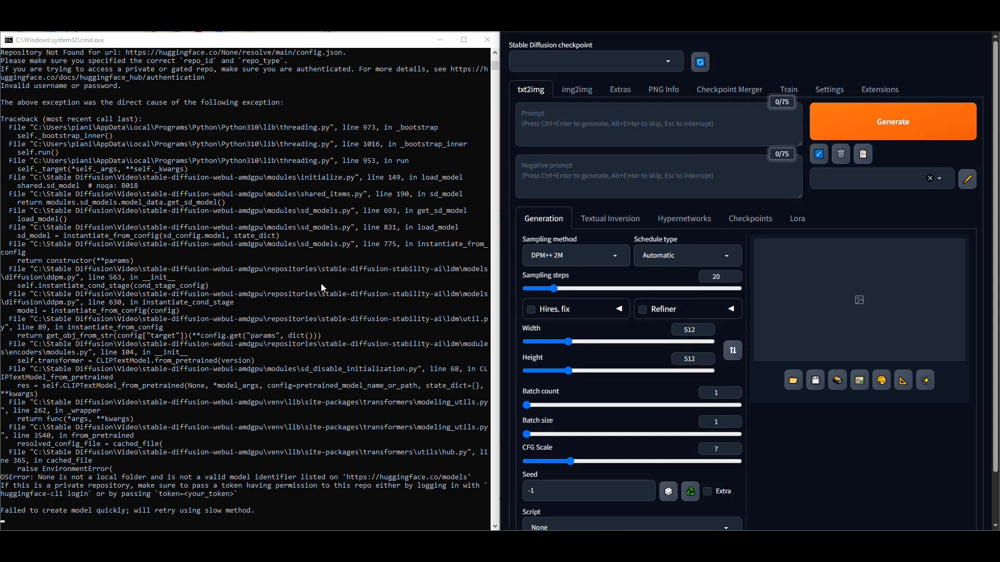
click(700, 63)
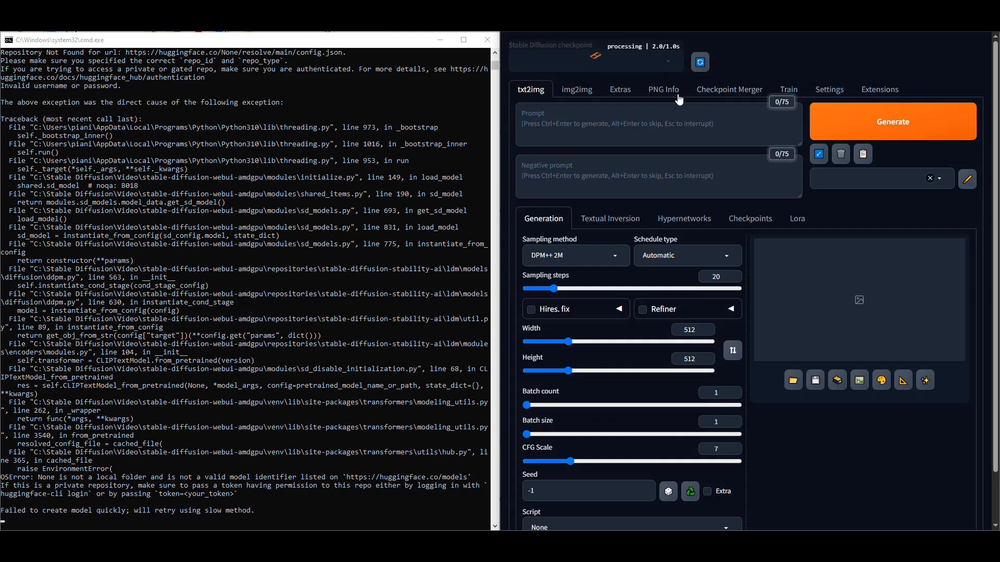
click(668, 63)
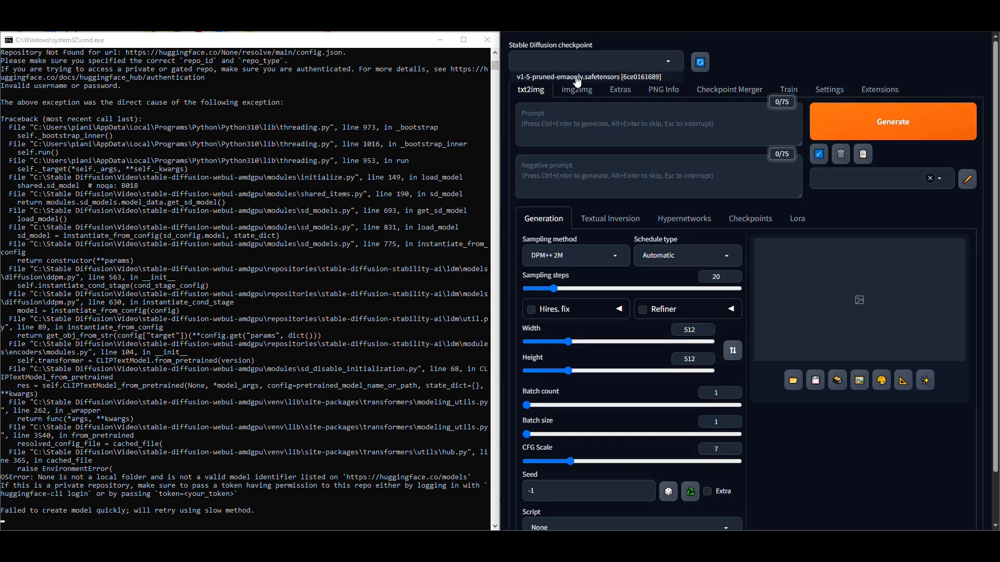
click(527, 78)
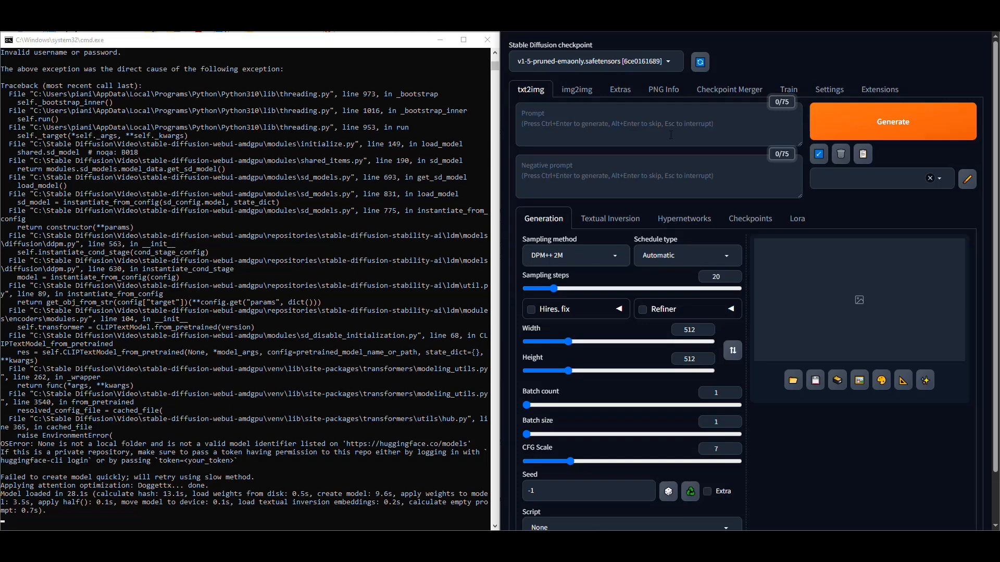
Step: Enter the txt2img prompt "A cat wizard wearing a pointy hat, blue starry eyes" and place the cursor in the negative prompt
click(659, 128)
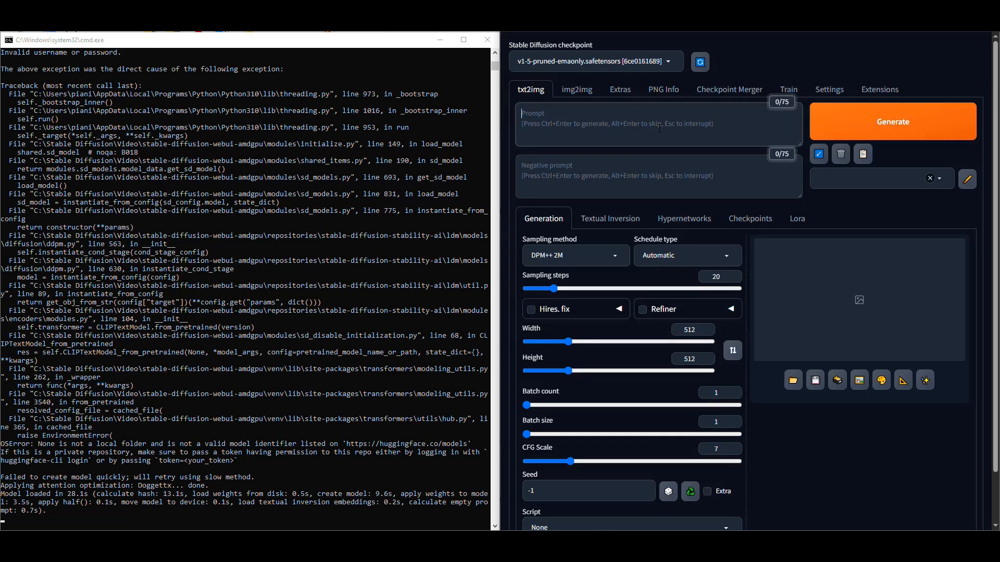
text(A)
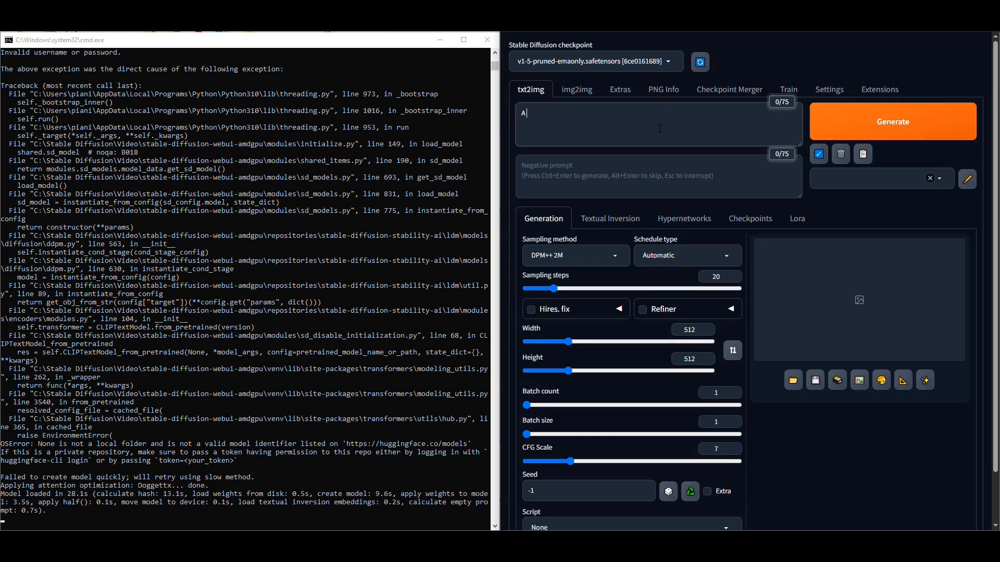
text( cat wizard wearing a pointy hat, blu)
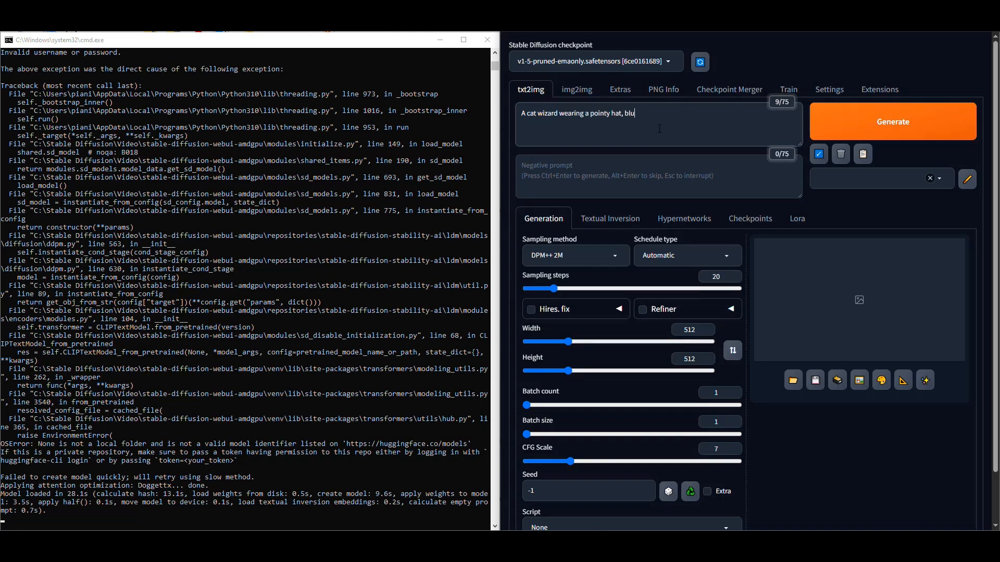
text(e starry eyes)
click(676, 179)
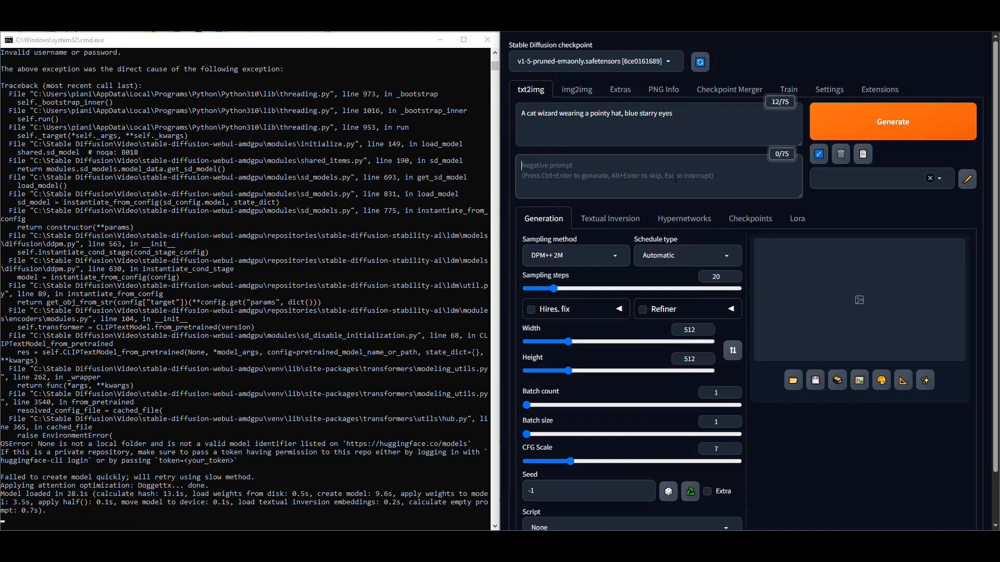
Step: Set the schedule type to Karras, generate the cat wizard image, and view the result at full size
click(677, 255)
click(665, 290)
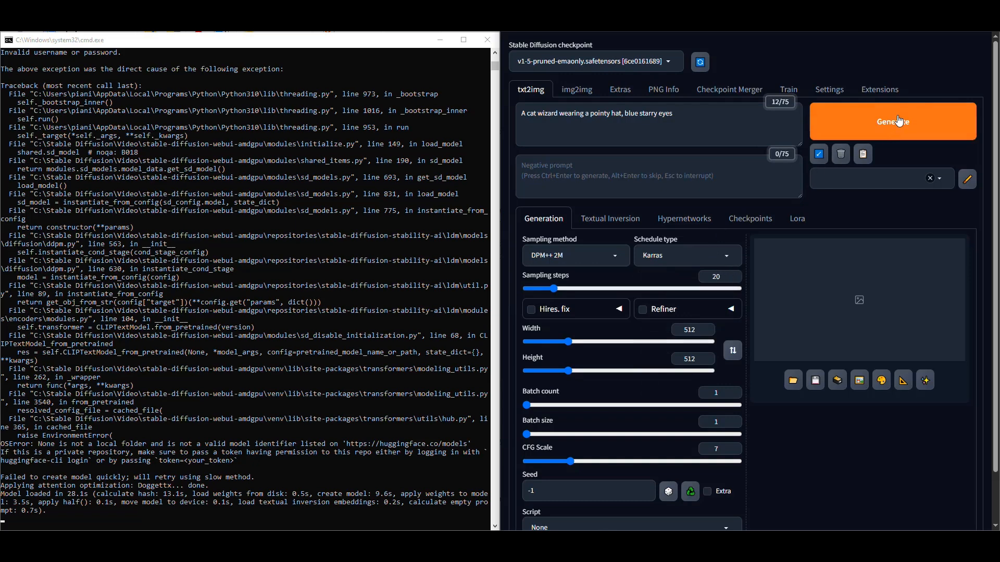
click(887, 127)
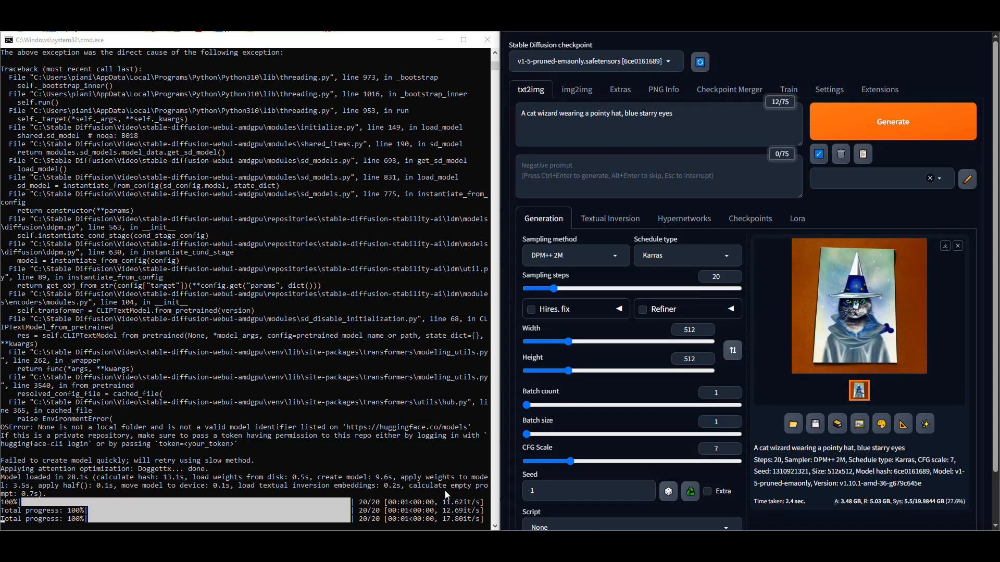
click(856, 308)
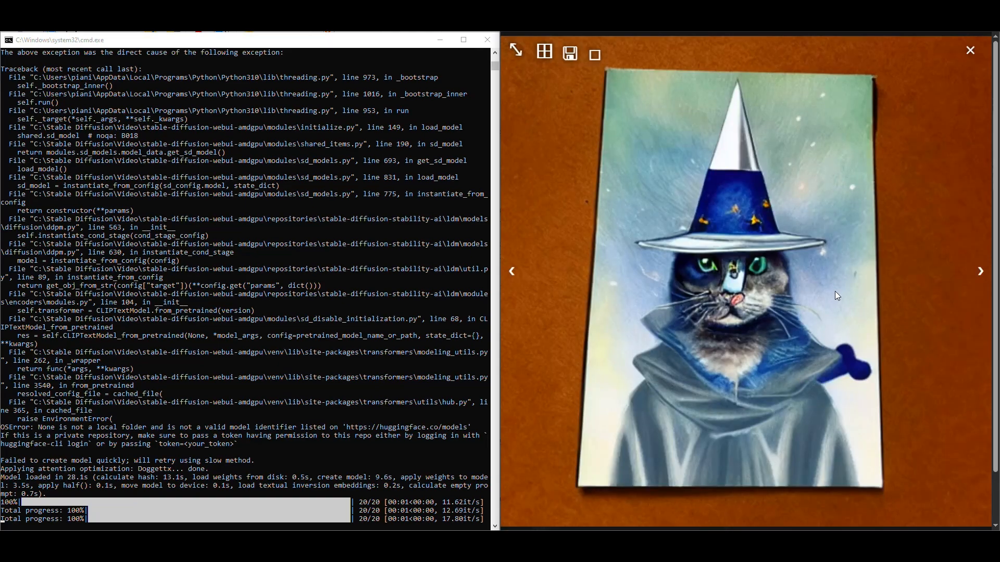
click(976, 86)
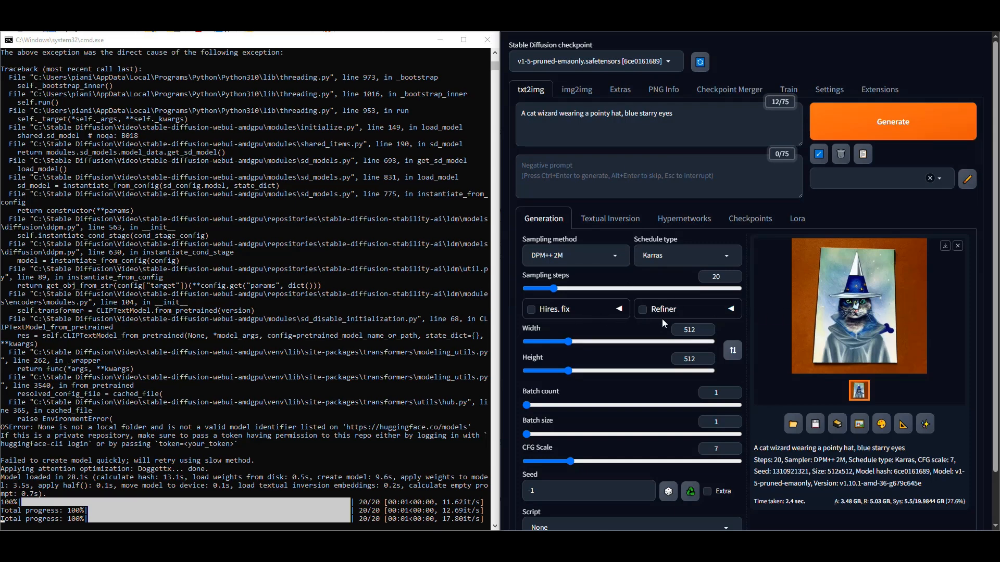
Step: Enable Hires. fix, generate the cat wizard image again, and view the upscaled result at full size
scroll(658, 392, down, 2)
scroll(665, 388, up, 2)
click(532, 310)
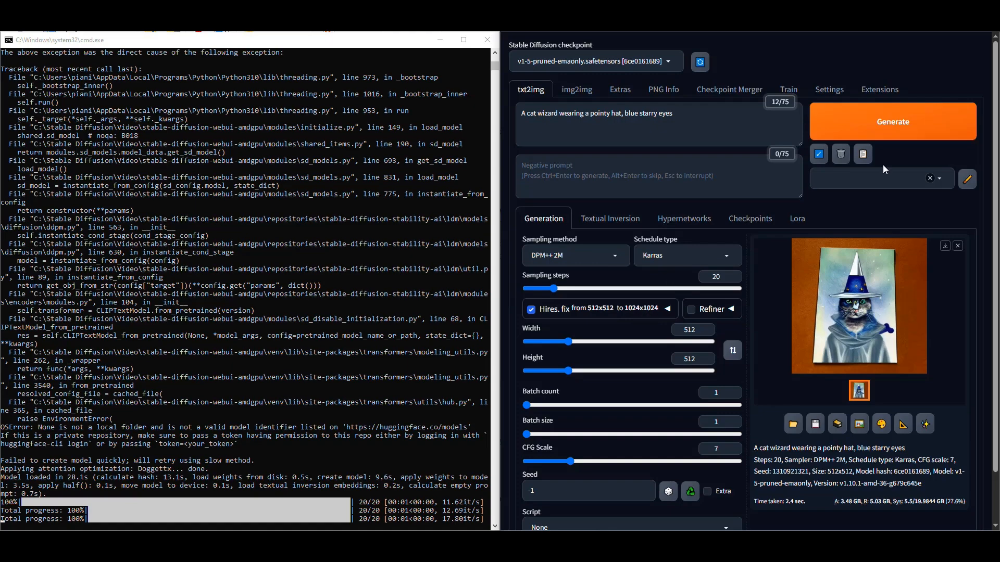
click(893, 123)
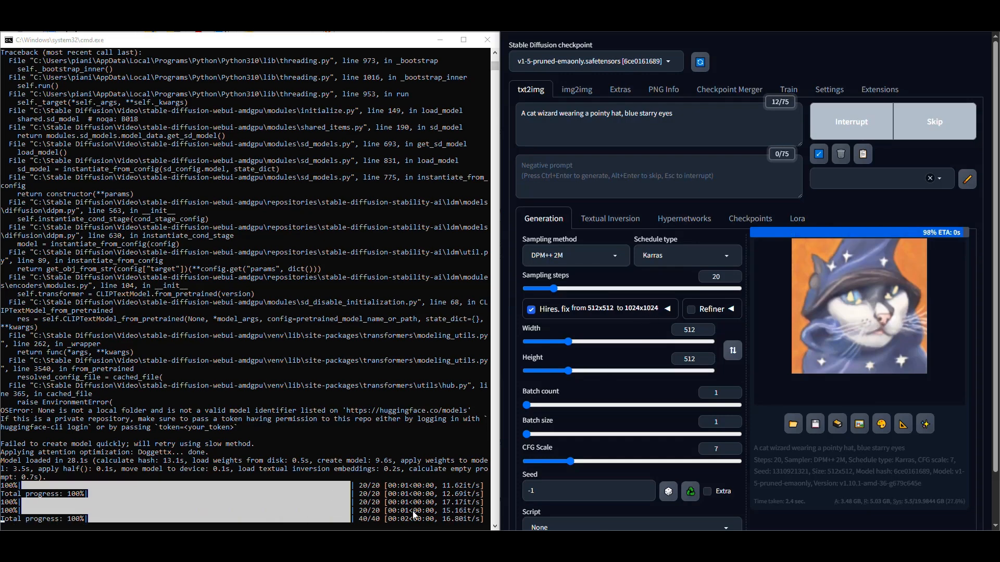
click(822, 375)
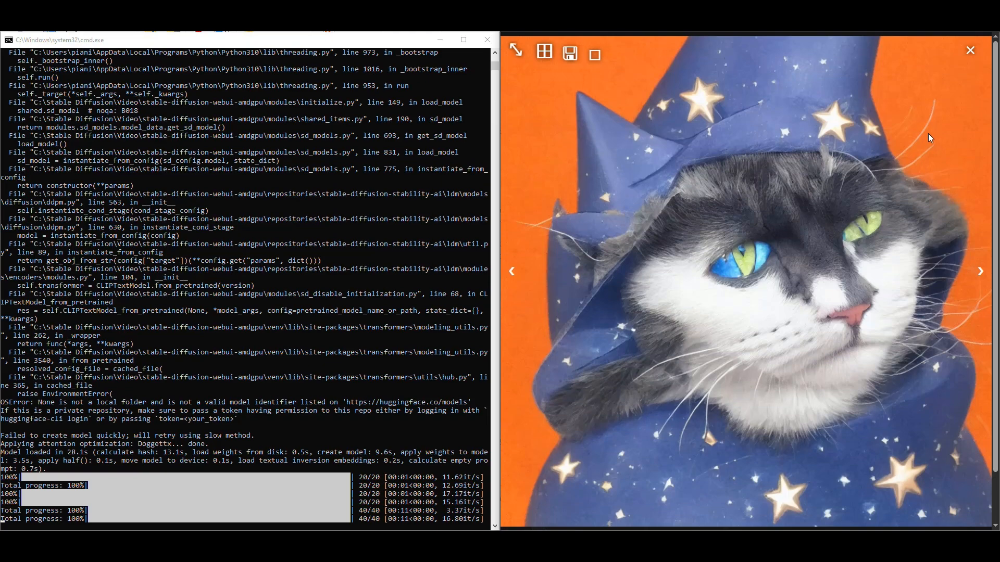
click(970, 50)
Step: Clear the cat wizard text from the txt2img prompt
click(582, 138)
key(ctrl+a)
key(BackSpace)
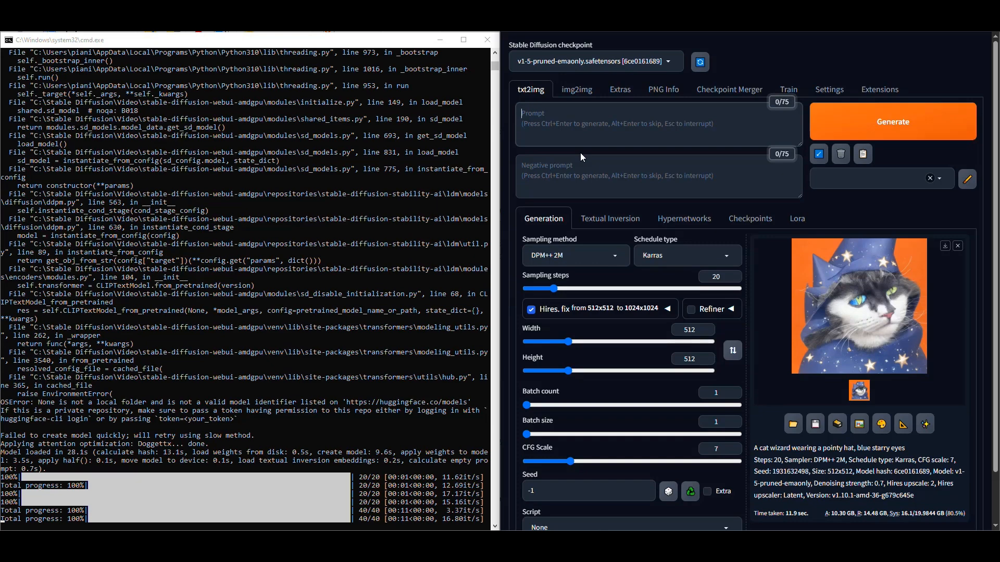
Step: Switch to the Civitai models page in Brave, review its active filters, and browse the listed SD 1.5 Hyper checkpoints
mouse_move(213, 550)
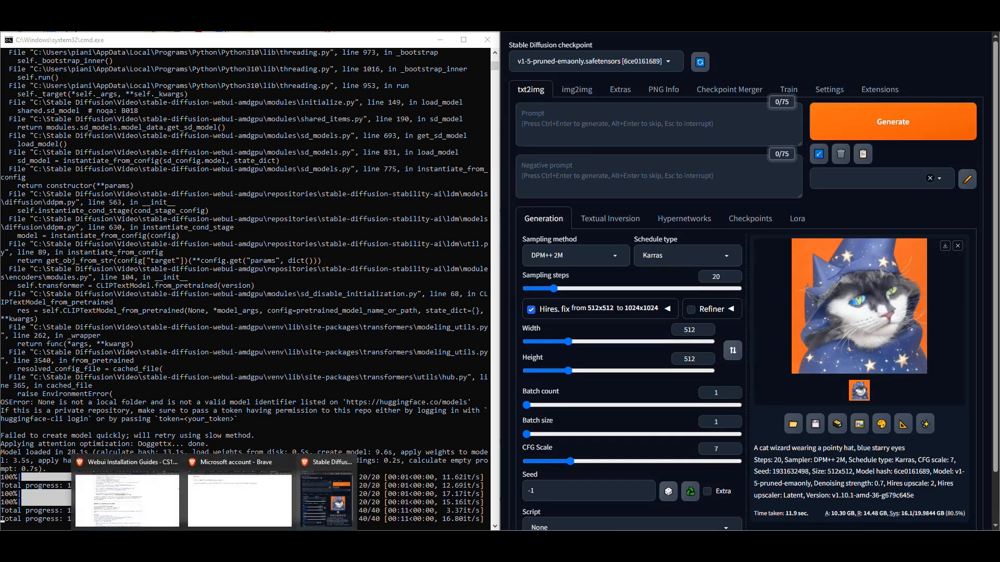
click(128, 497)
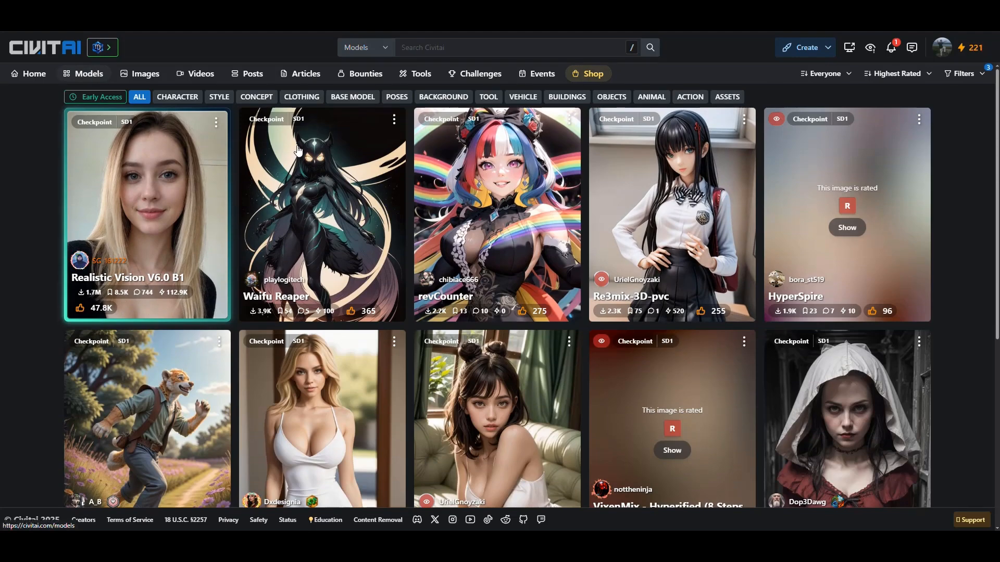
click(963, 73)
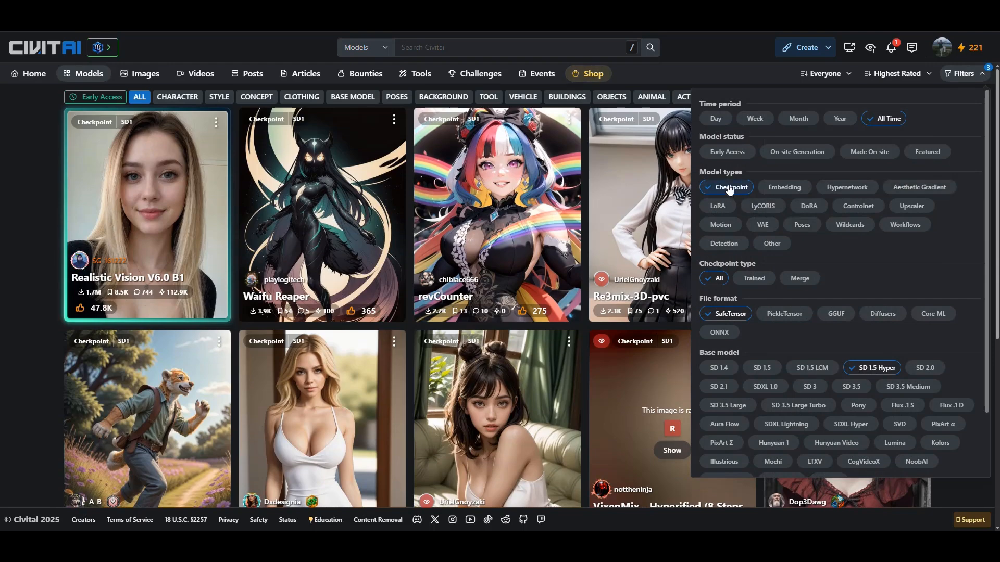
scroll(776, 237, down, 1)
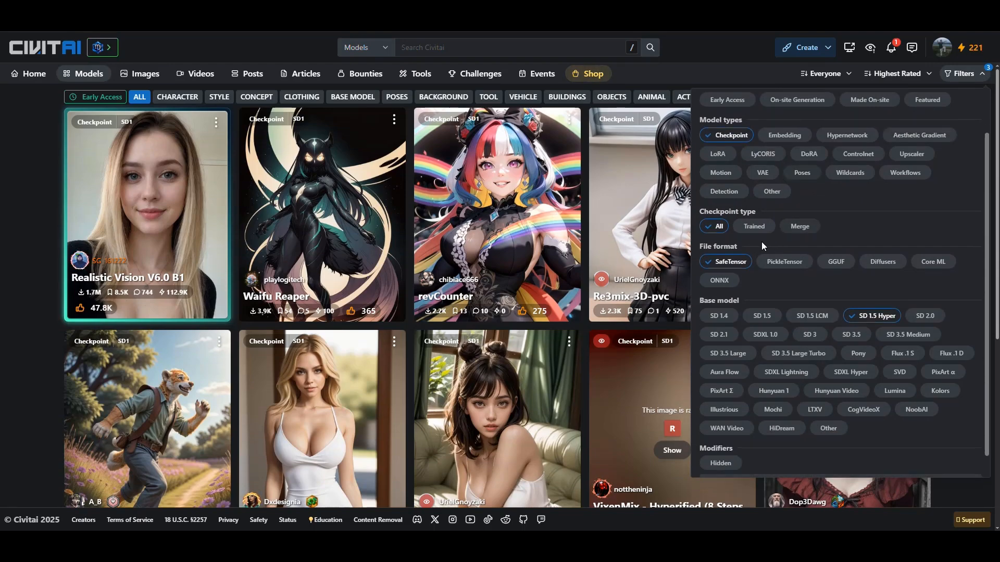
scroll(731, 266, up, 1)
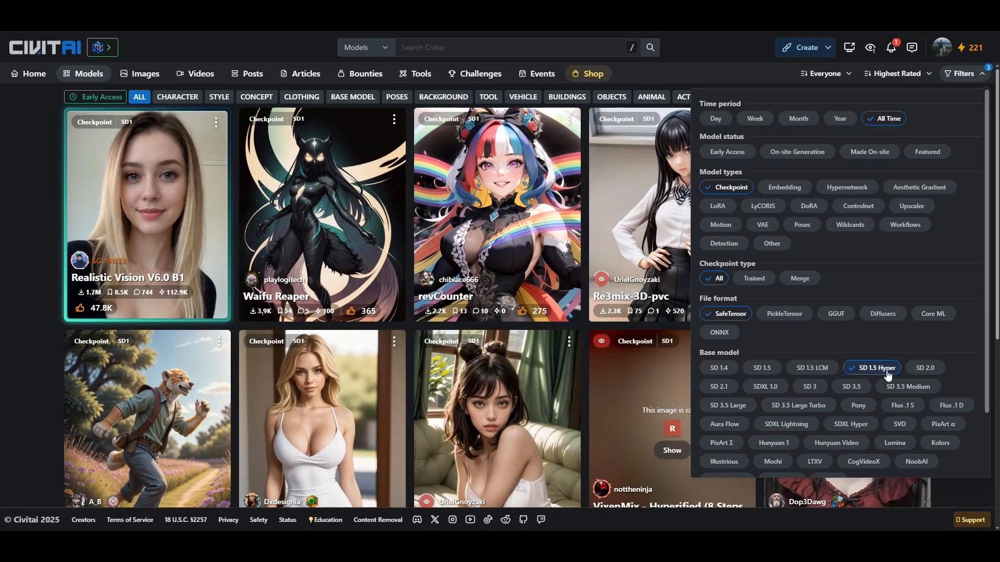
click(985, 73)
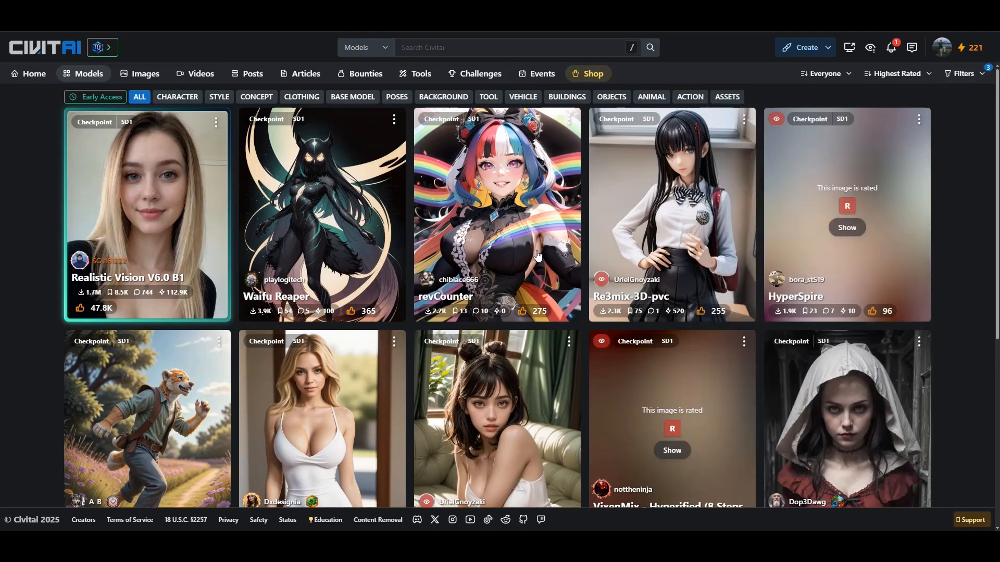
scroll(471, 297, down, 4)
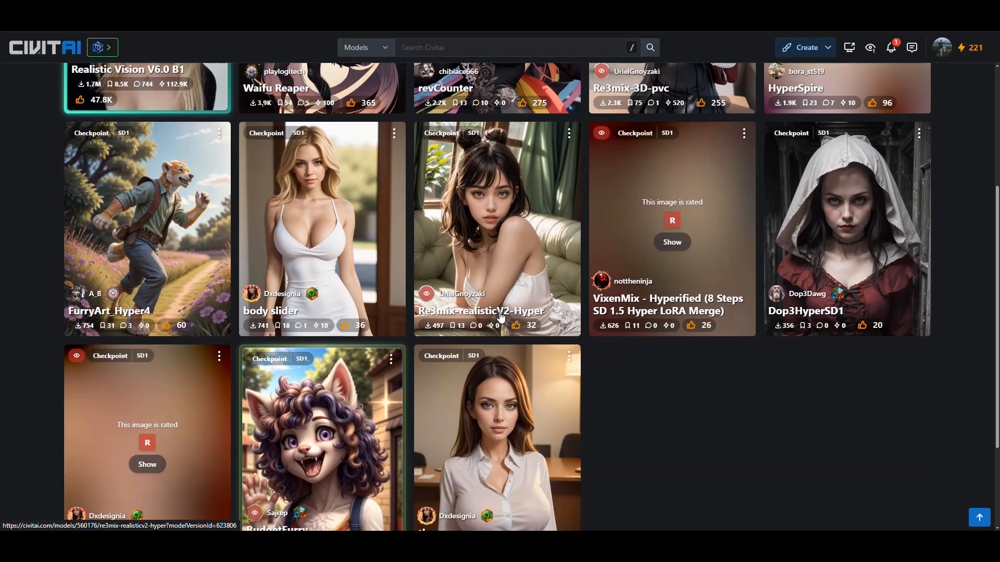
scroll(504, 315, up, 4)
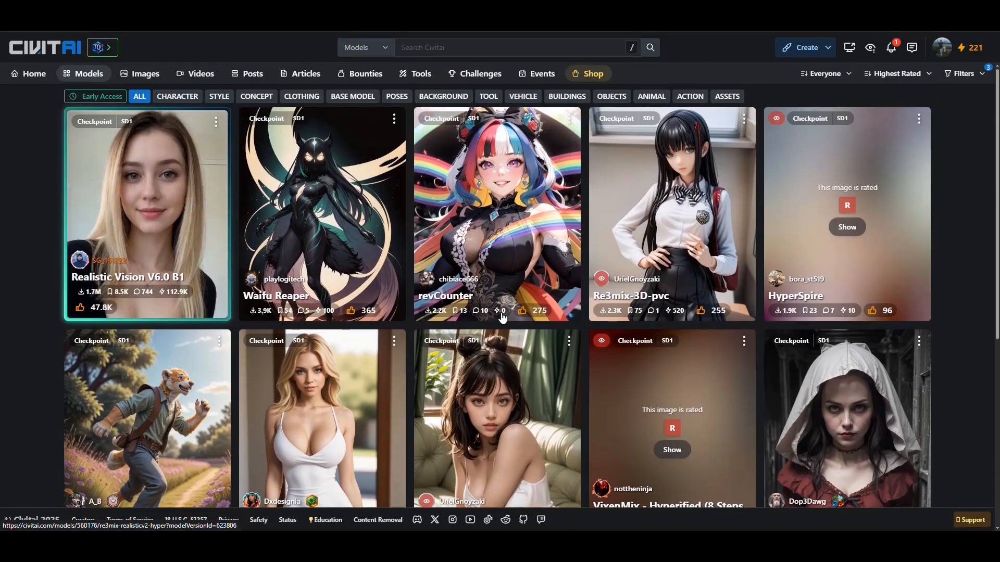
Step: Open the Realistic Vision V6.0 B1 model page and look through its sample images
click(172, 200)
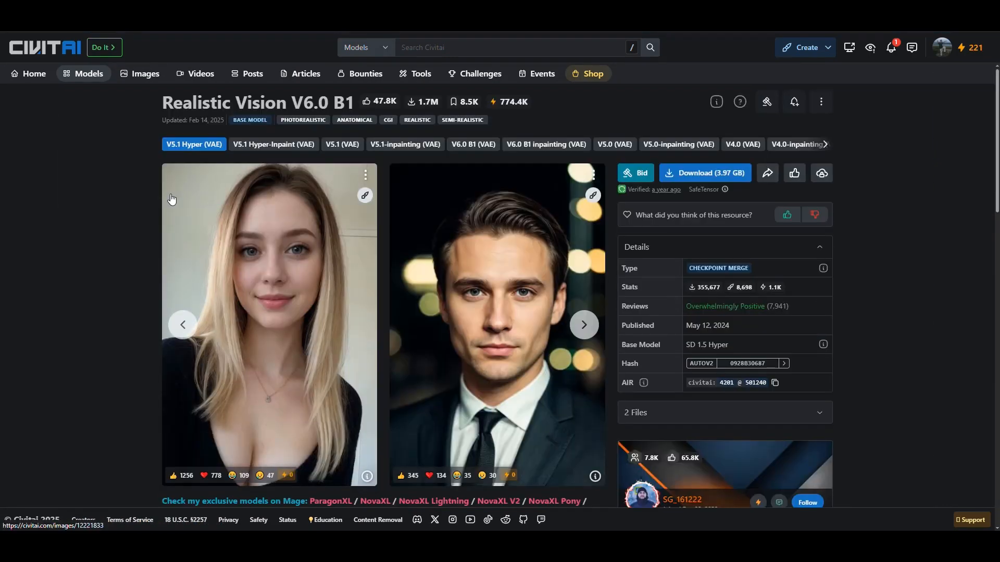
click(584, 326)
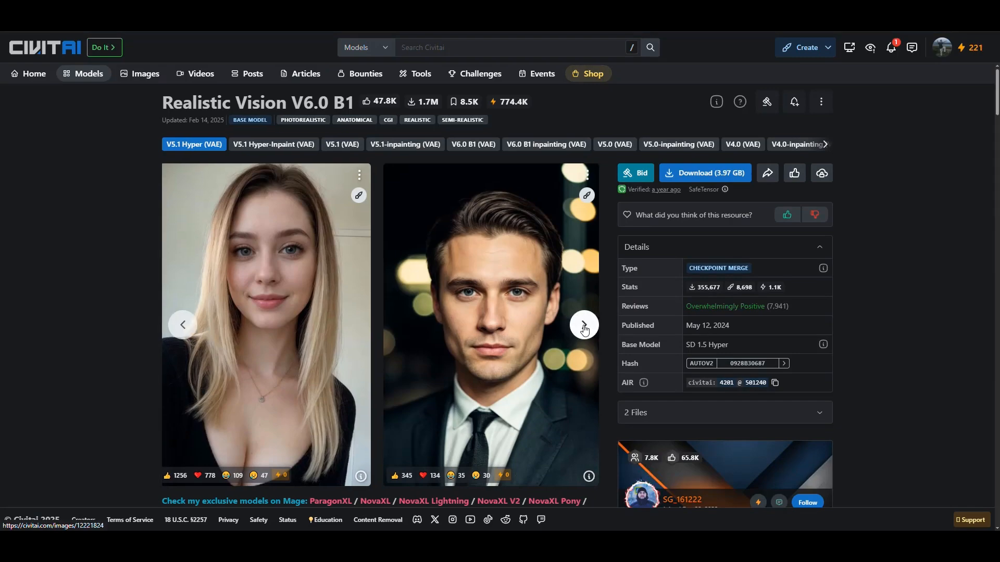
click(584, 325)
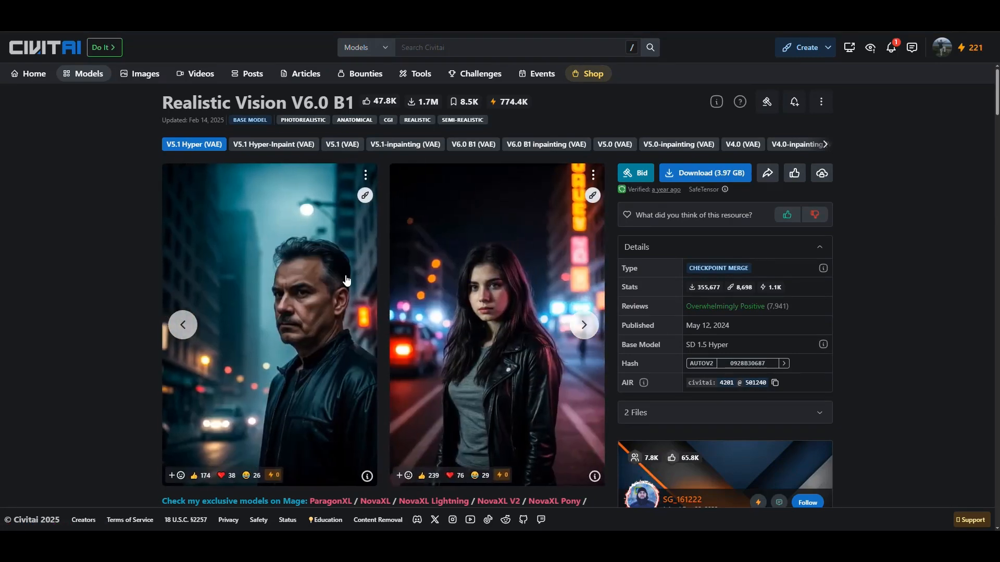
click(584, 325)
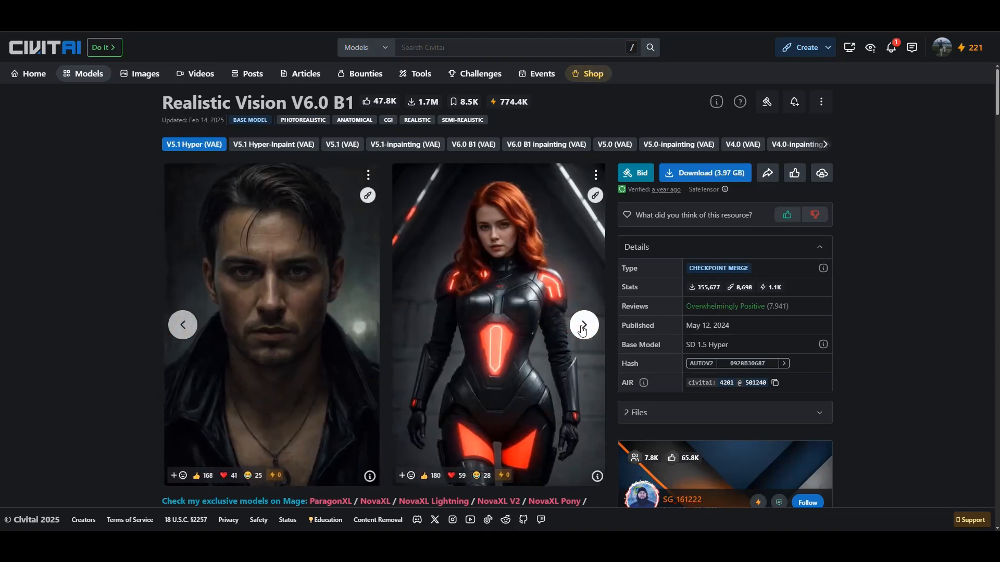
click(584, 329)
right_click(291, 290)
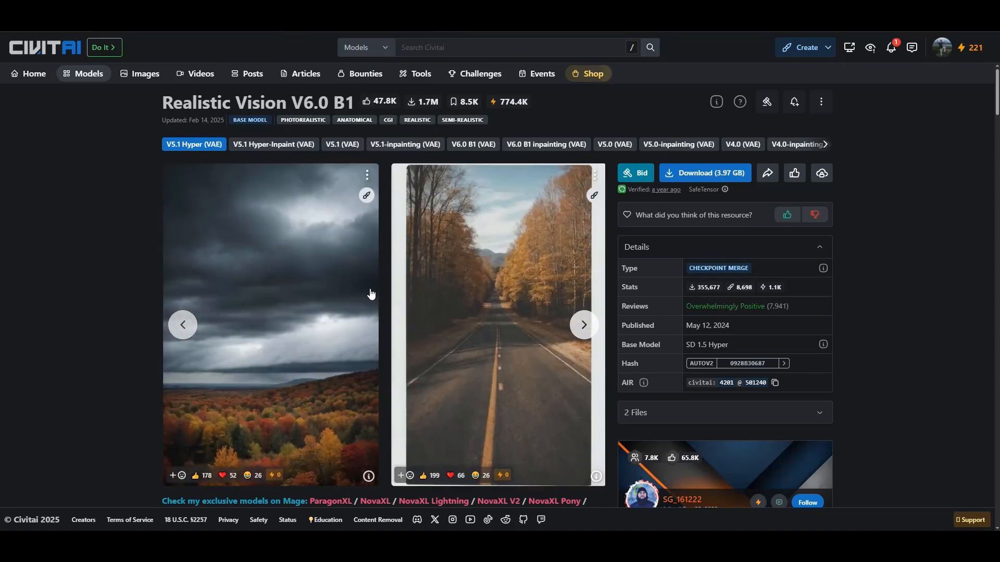
click(583, 327)
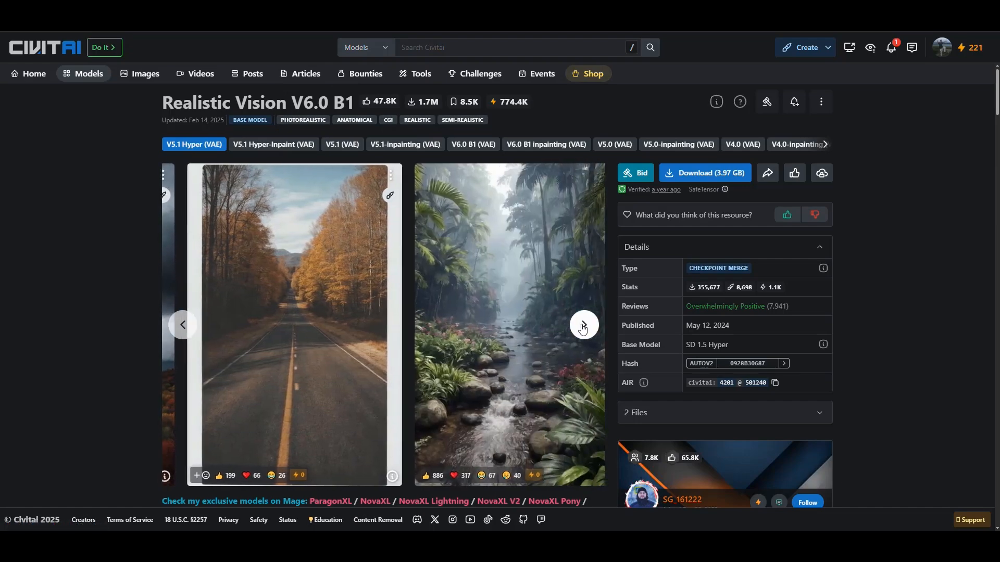
click(583, 327)
click(583, 328)
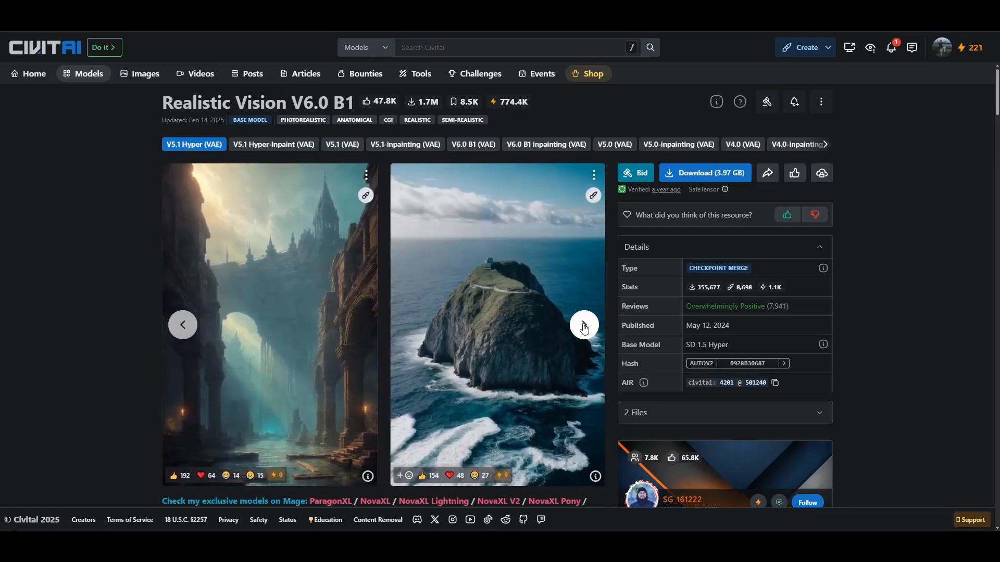
click(584, 328)
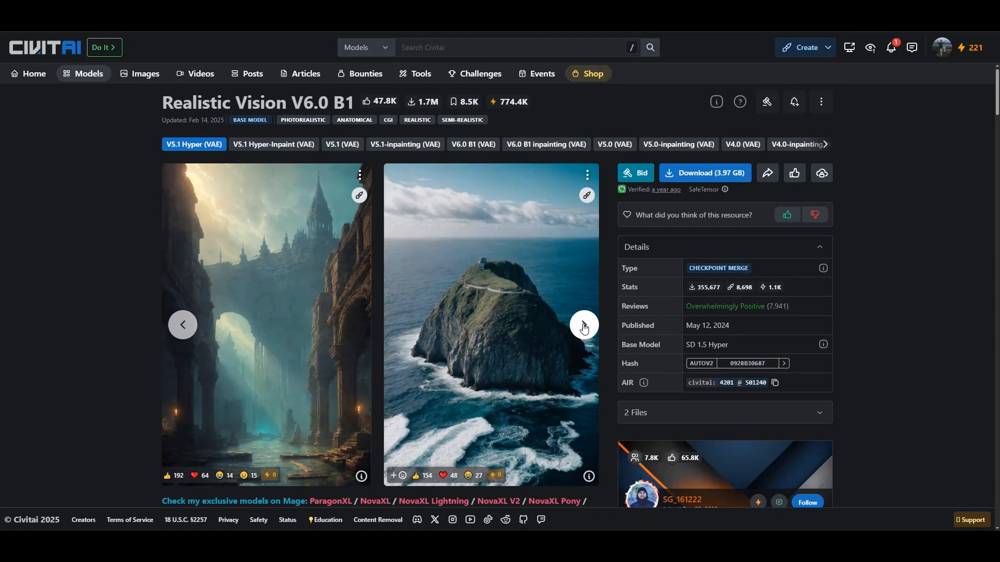
click(584, 327)
click(584, 327)
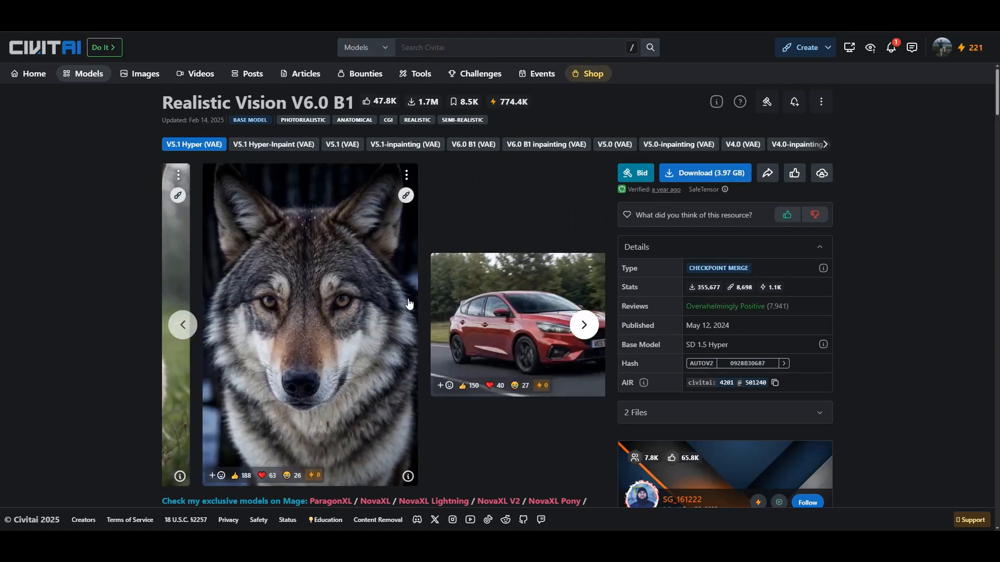
click(586, 327)
click(588, 328)
click(589, 328)
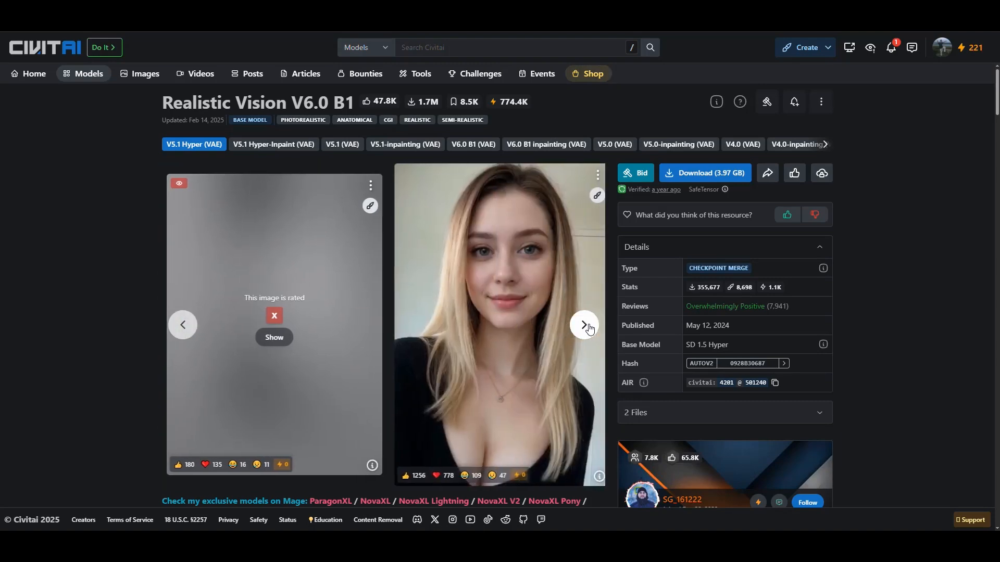
click(589, 328)
click(186, 329)
click(186, 328)
click(186, 329)
click(186, 327)
click(186, 326)
click(186, 326)
click(186, 325)
click(186, 326)
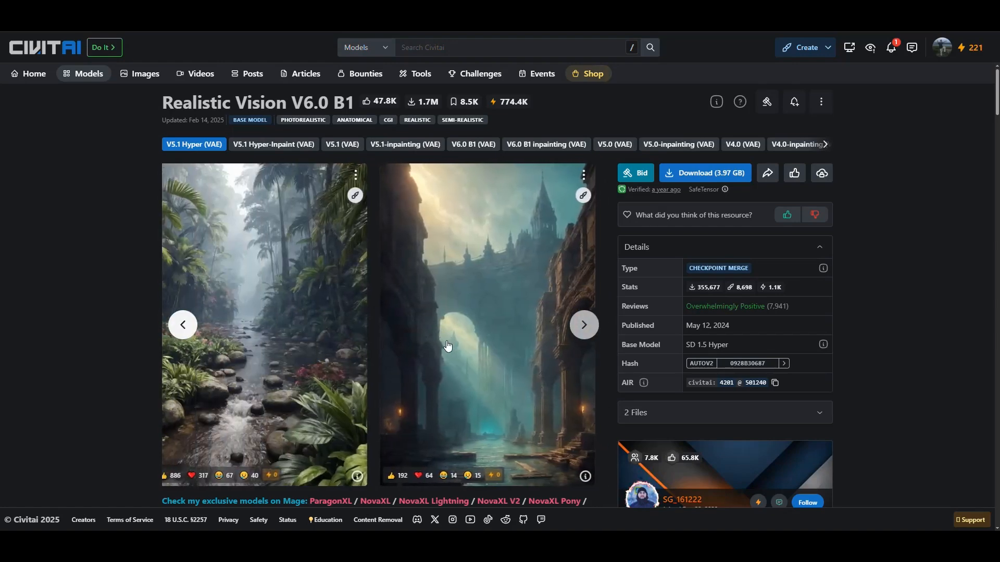
Step: Open the ancient underwater city sample image and expand the full negative prompt in its generation data
click(486, 300)
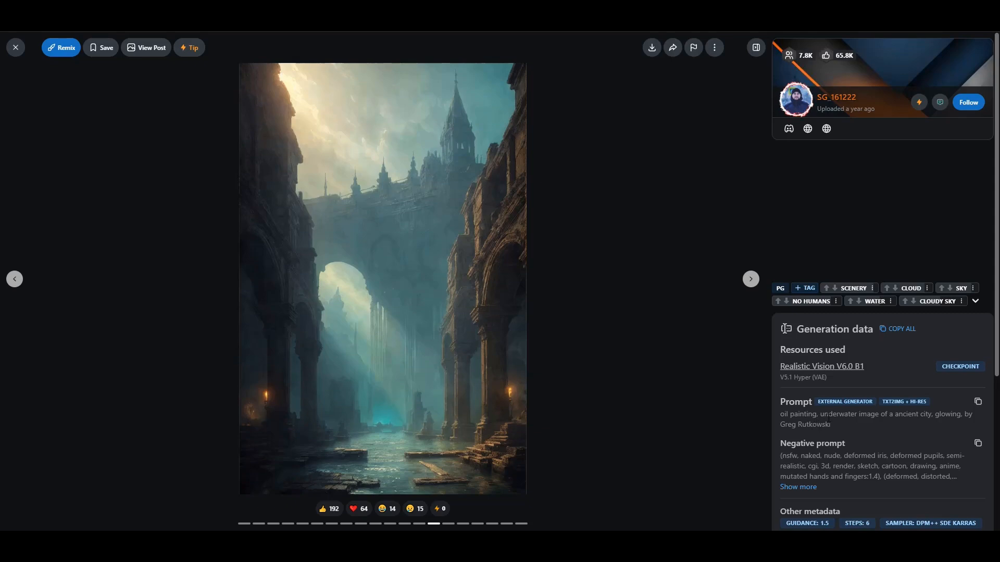
scroll(822, 465, down, 2)
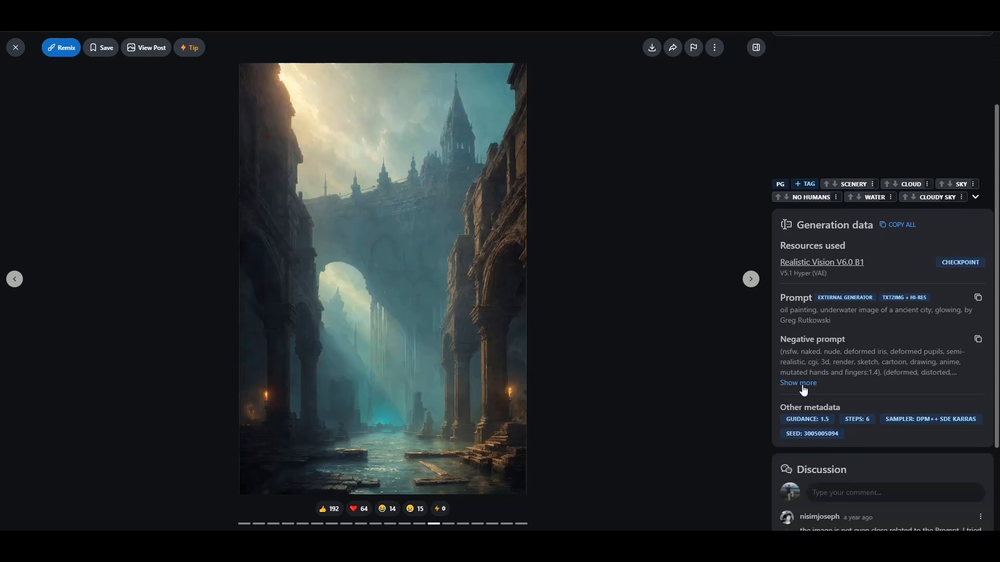
click(798, 383)
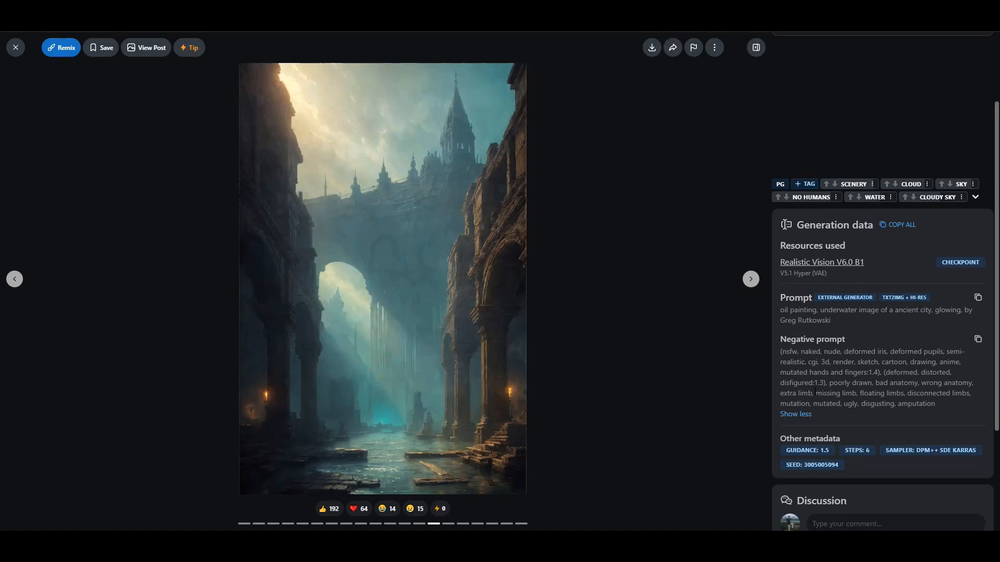
Step: Copy the sample image's prompt from Civitai and paste it into the txt2img prompt of the Stable Diffusion web UI
click(979, 299)
mouse_move(216, 549)
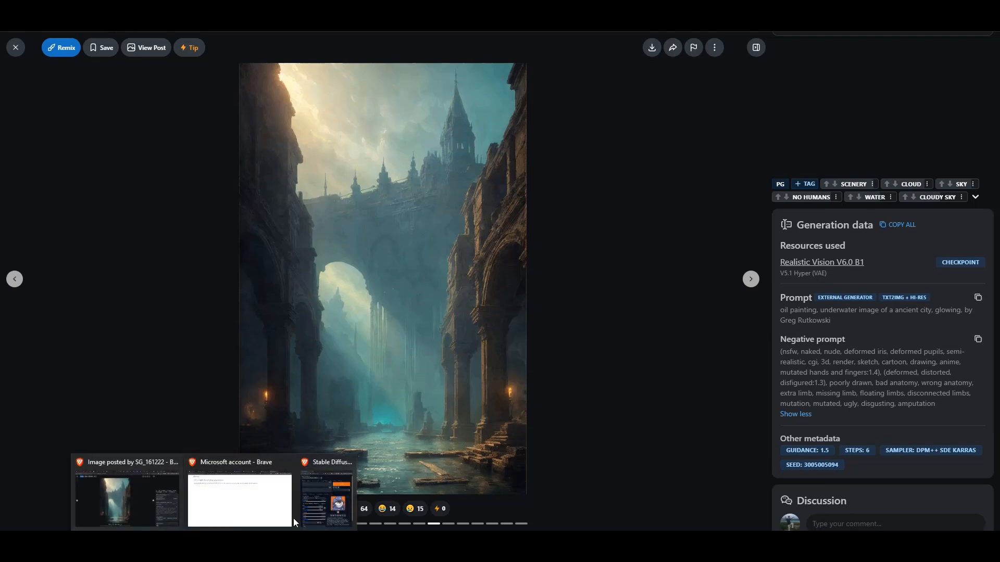
click(321, 508)
click(588, 176)
click(574, 128)
key(ctrl+v)
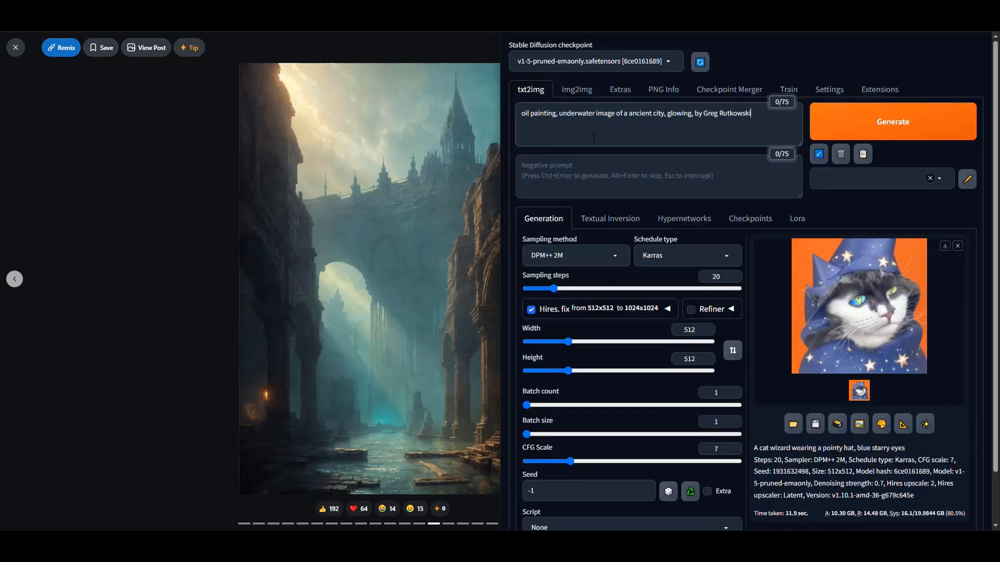
Step: Copy the underwater city sample's negative prompt from Civitai and paste it into the web UI's negative prompt
click(625, 180)
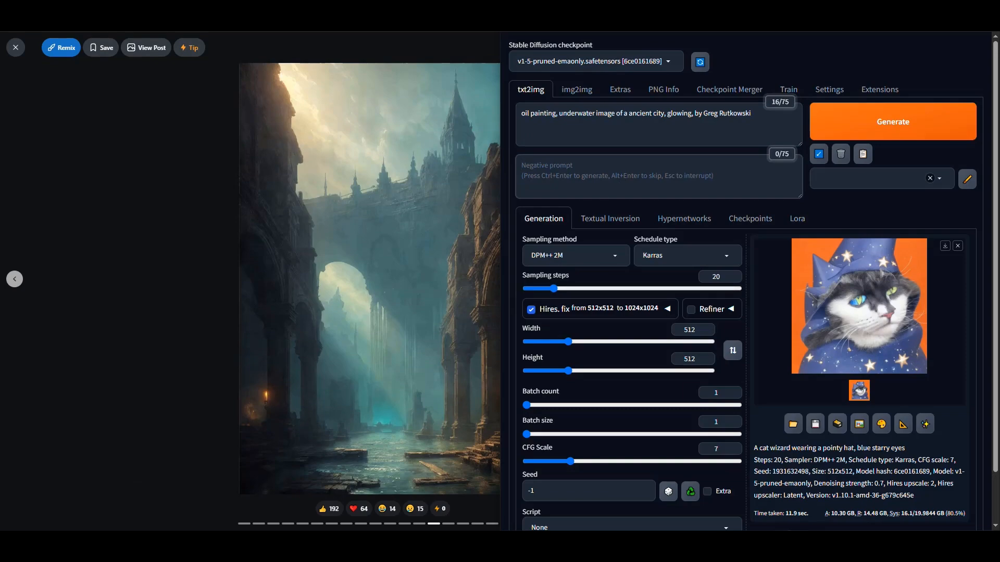
click(147, 424)
click(977, 340)
mouse_move(216, 546)
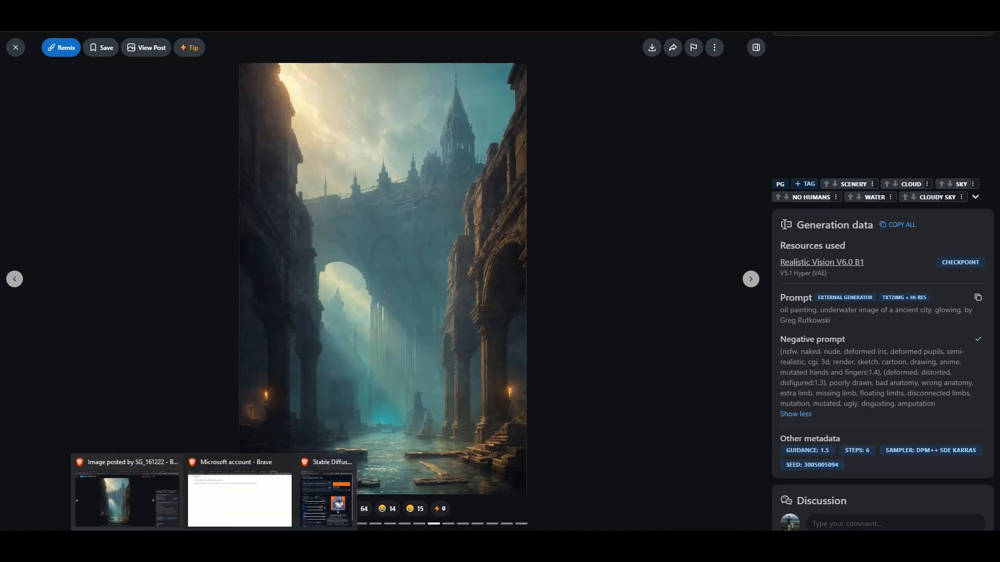
click(328, 495)
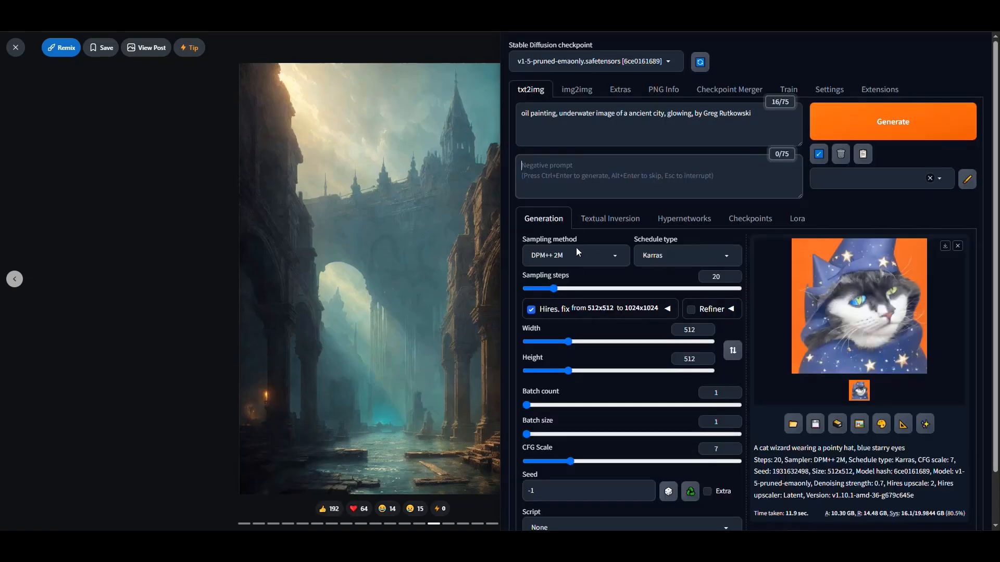
key(ctrl+v)
Step: Download the Realistic Vision V5.1 Hyper (VAE) checkpoint from Civitai into stable-diffusion-webui-amdgpu\models\Stable-diffusion and clear the browser's download list
click(120, 166)
click(13, 47)
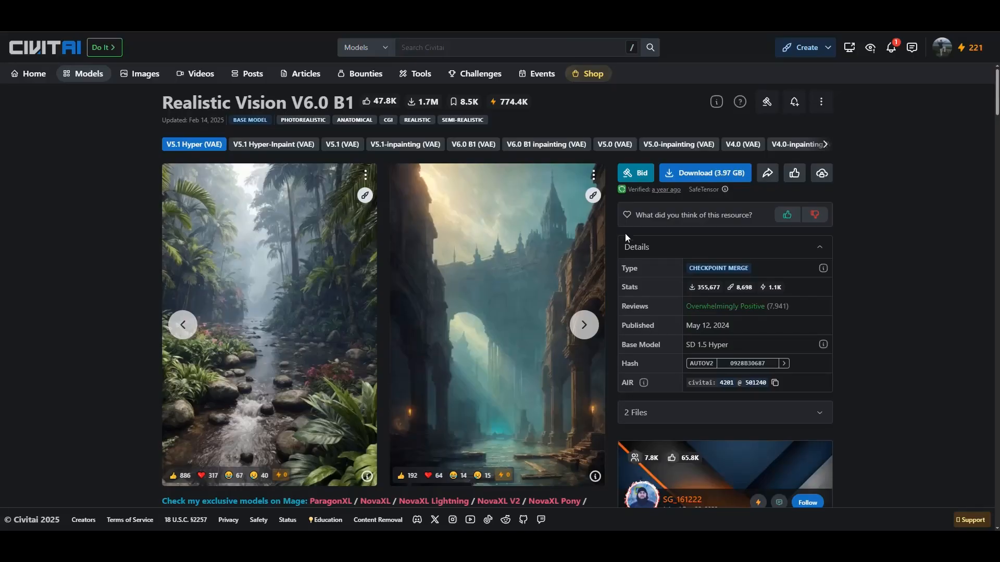
click(711, 173)
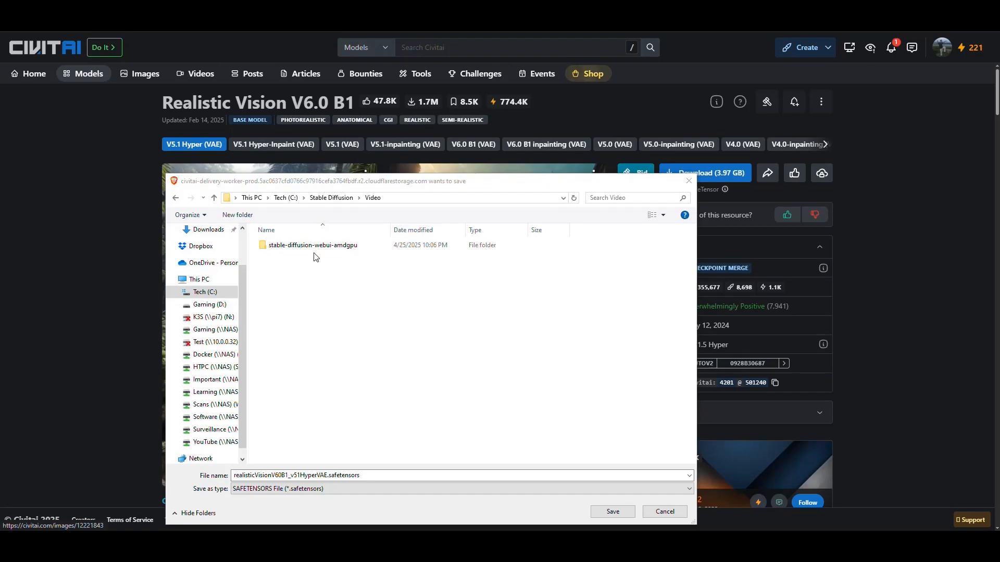
double_click(299, 248)
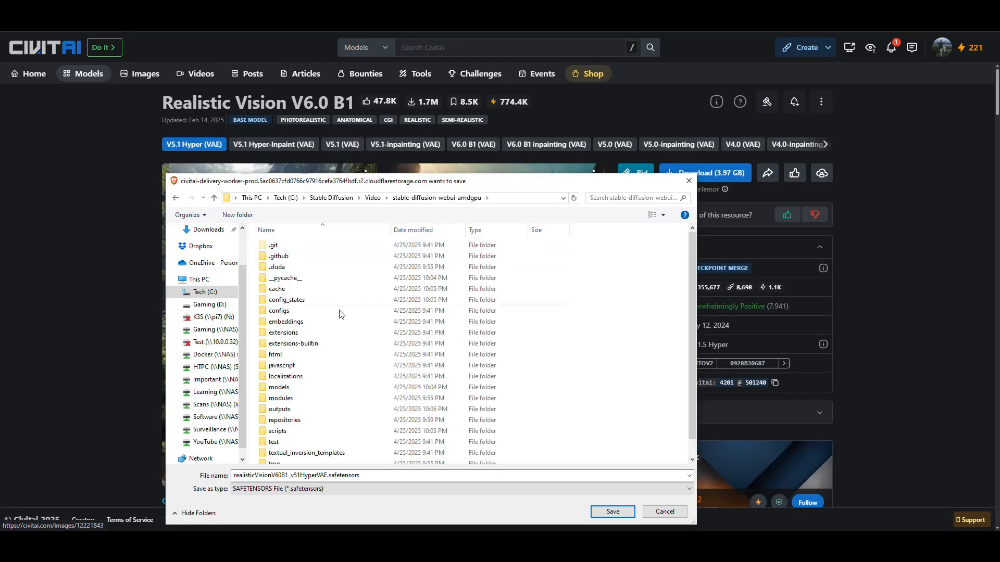
scroll(308, 333, down, 1)
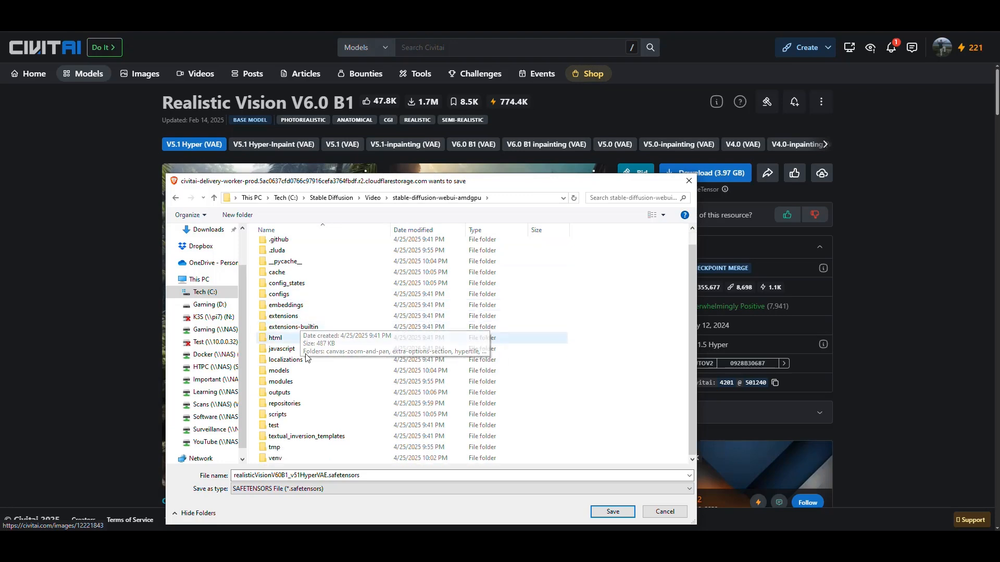
double_click(291, 370)
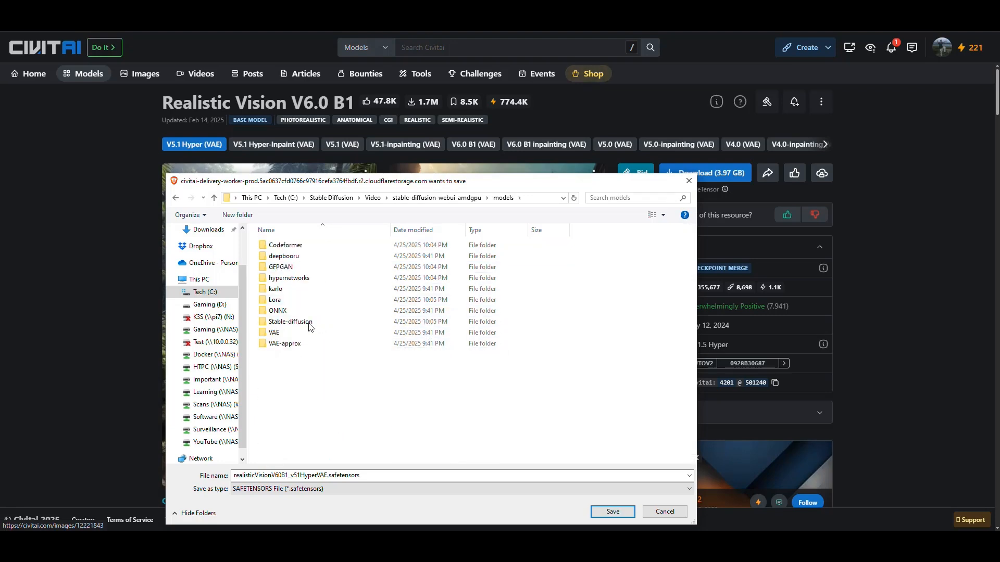
double_click(292, 322)
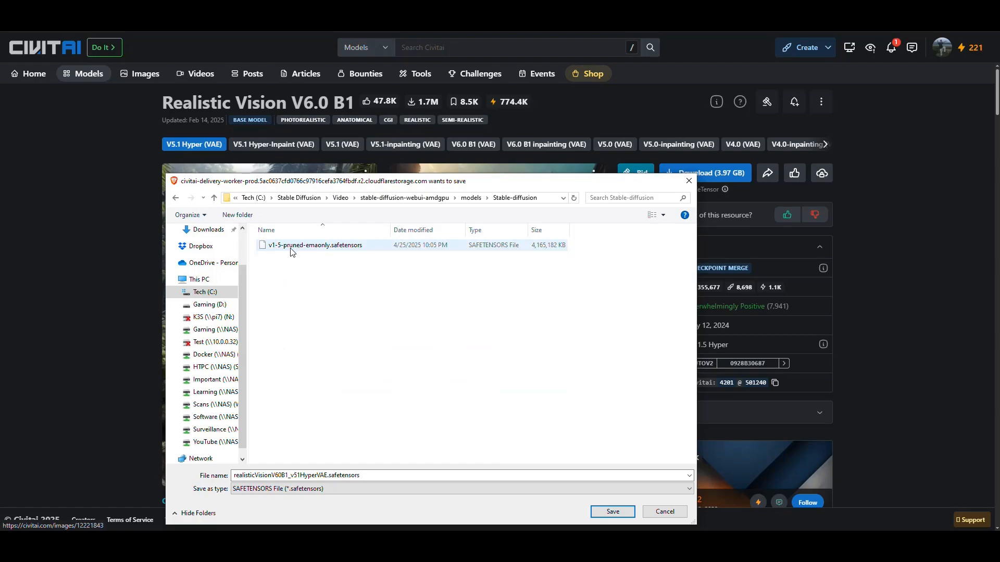
click(604, 511)
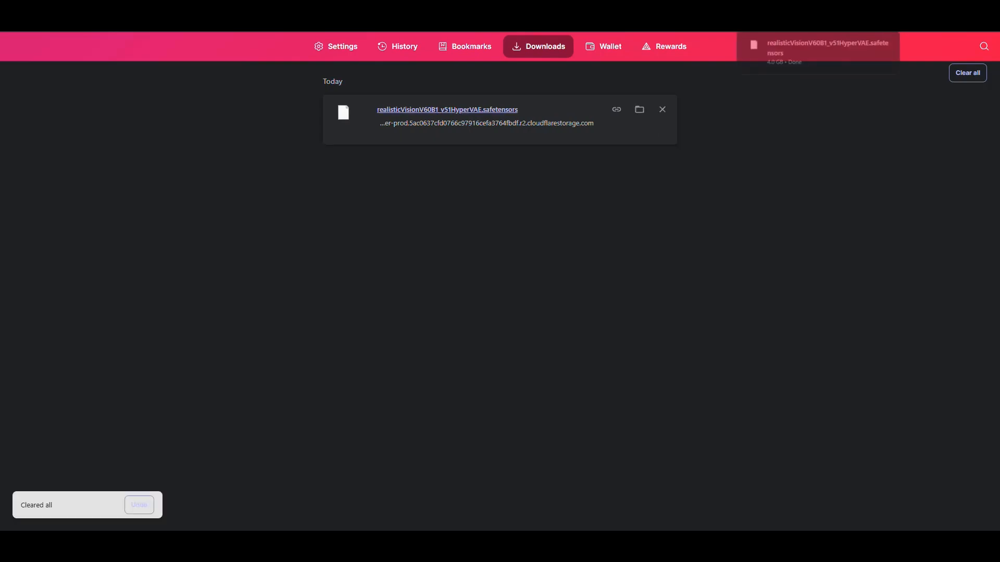
click(965, 74)
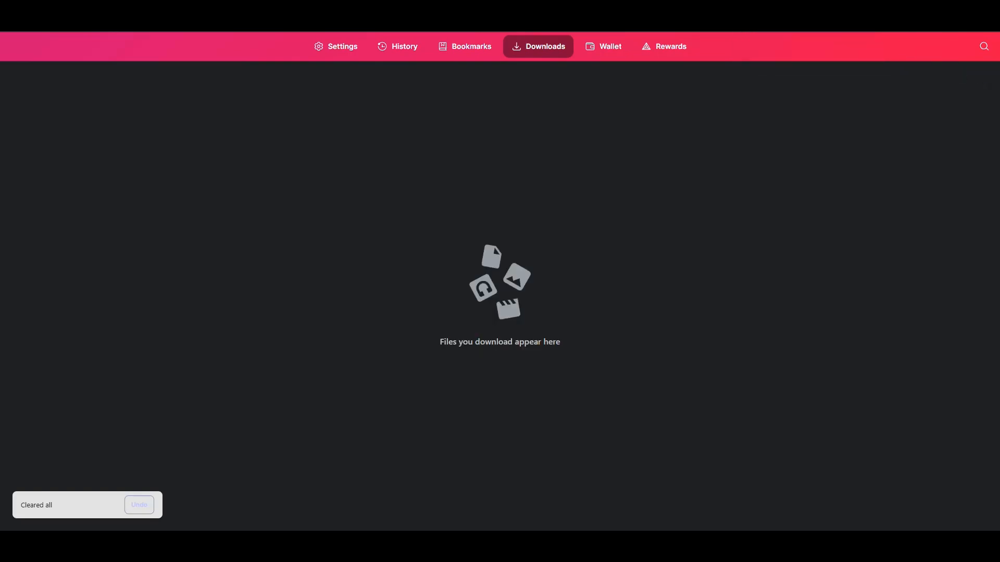
click(839, 11)
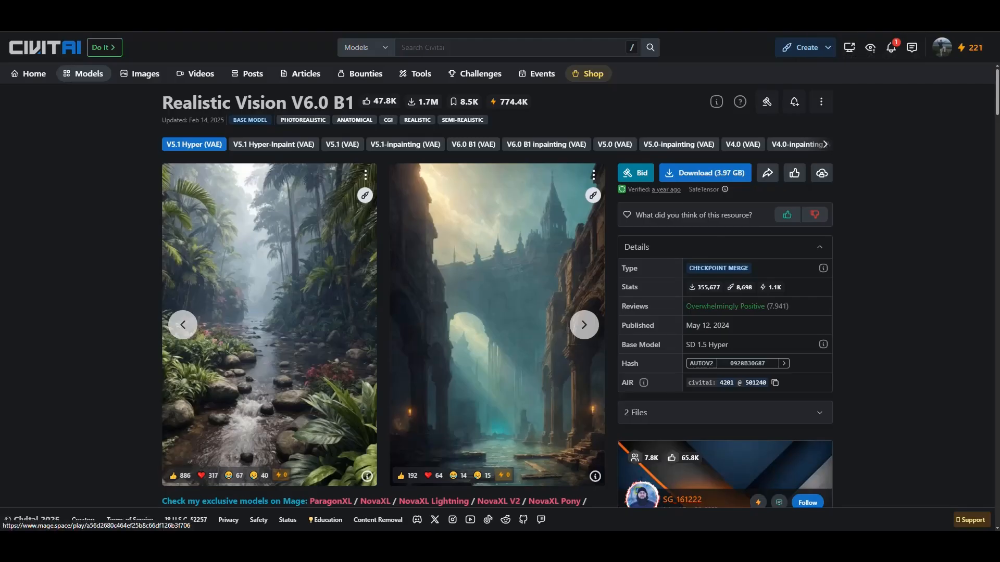
Step: Refresh the web UI's checkpoint list, load realisticVisionV60B1_v51HyperVAE.safetensors, and check the loading log in the console window
click(302, 512)
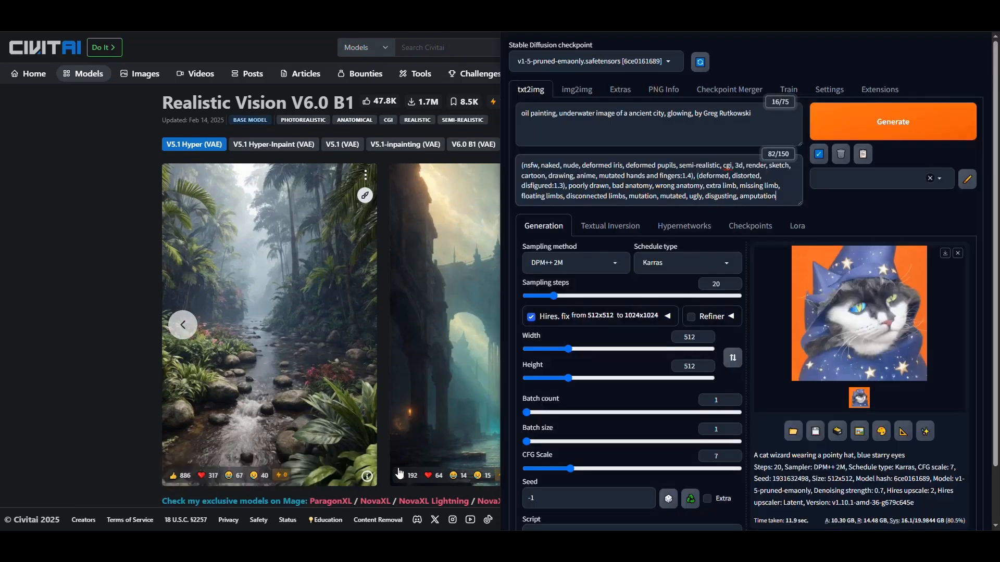
click(668, 62)
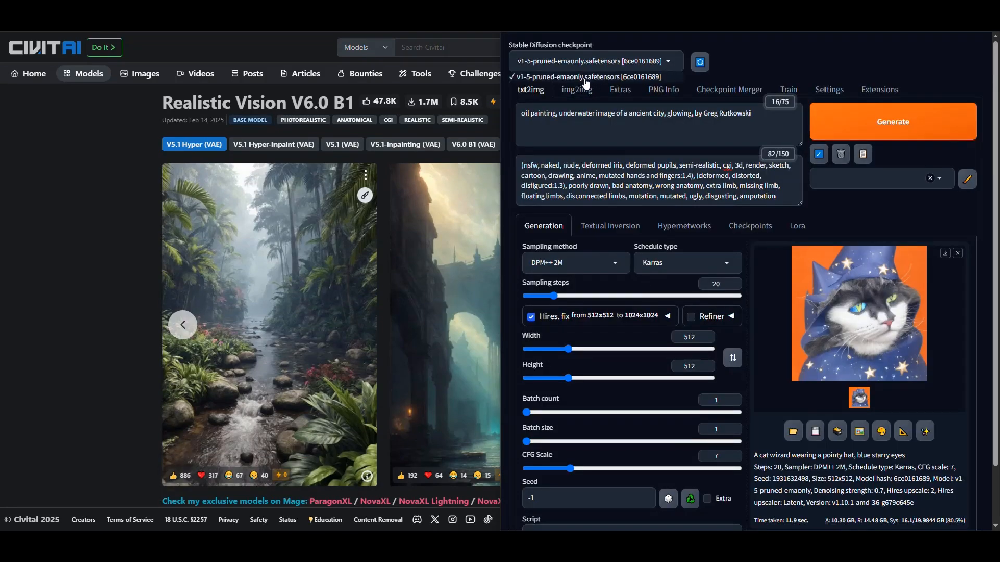
click(699, 62)
click(628, 61)
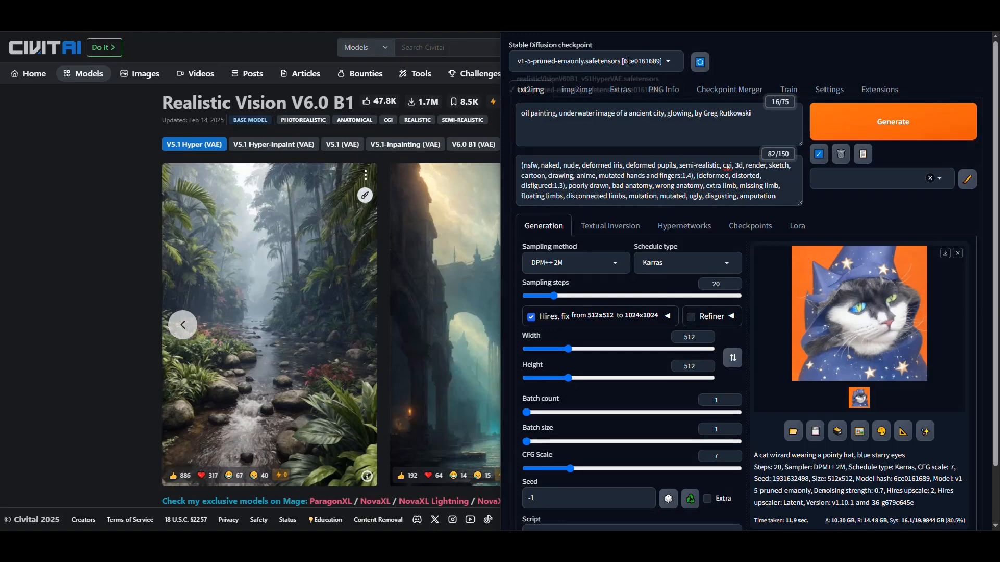
click(575, 80)
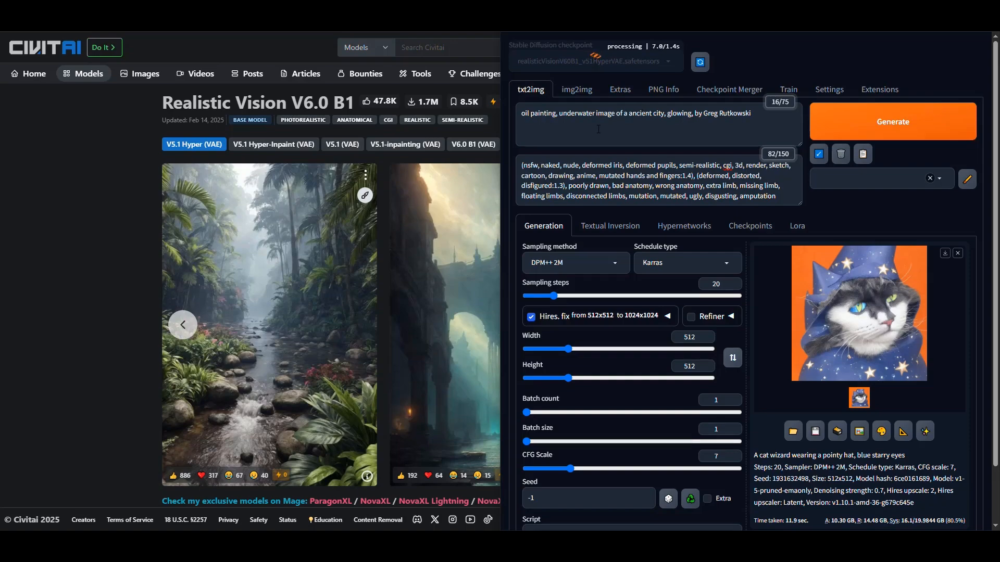
click(313, 540)
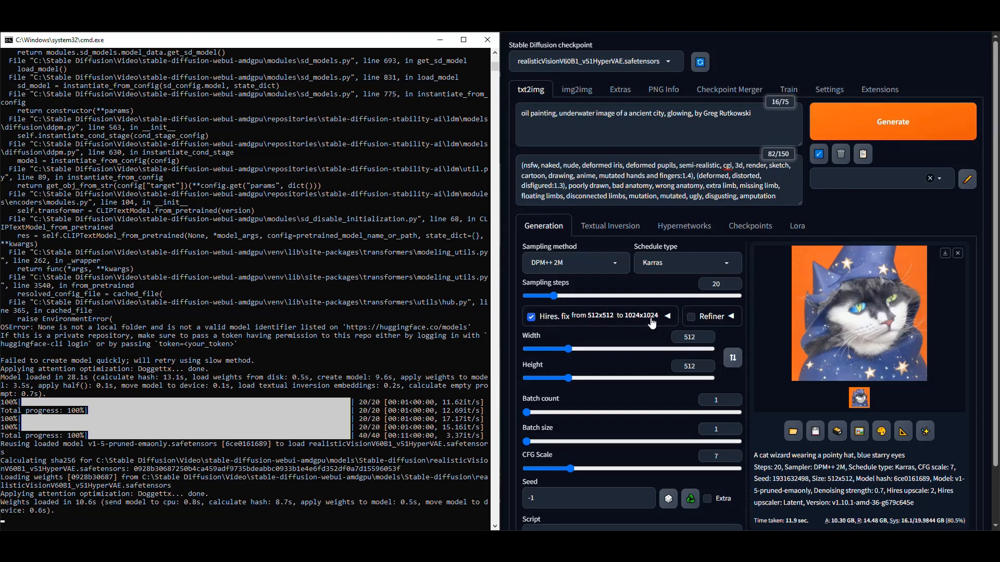
Step: Generate the ancient underwater city image with the loaded checkpoint and inspect the result at full size
click(886, 125)
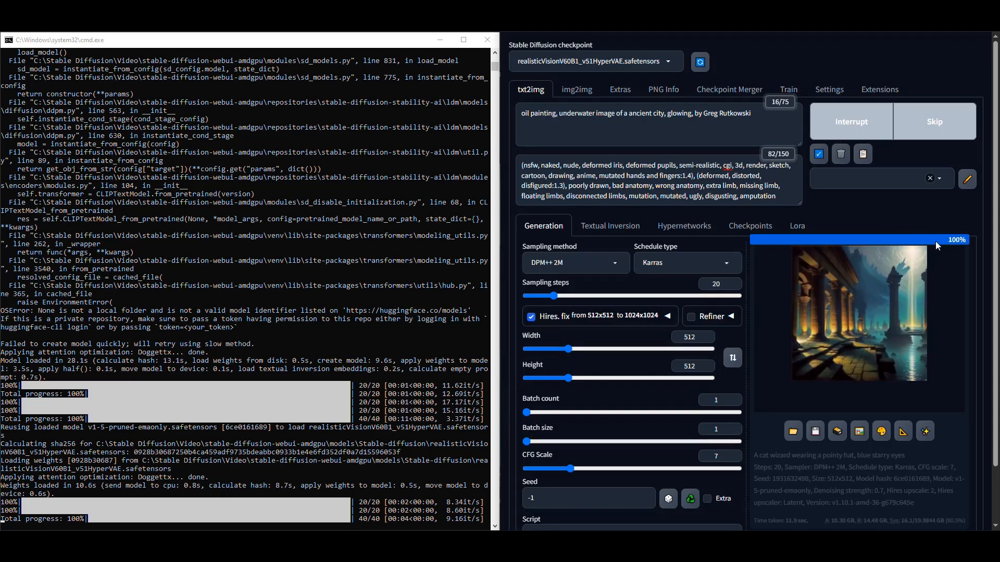
click(858, 316)
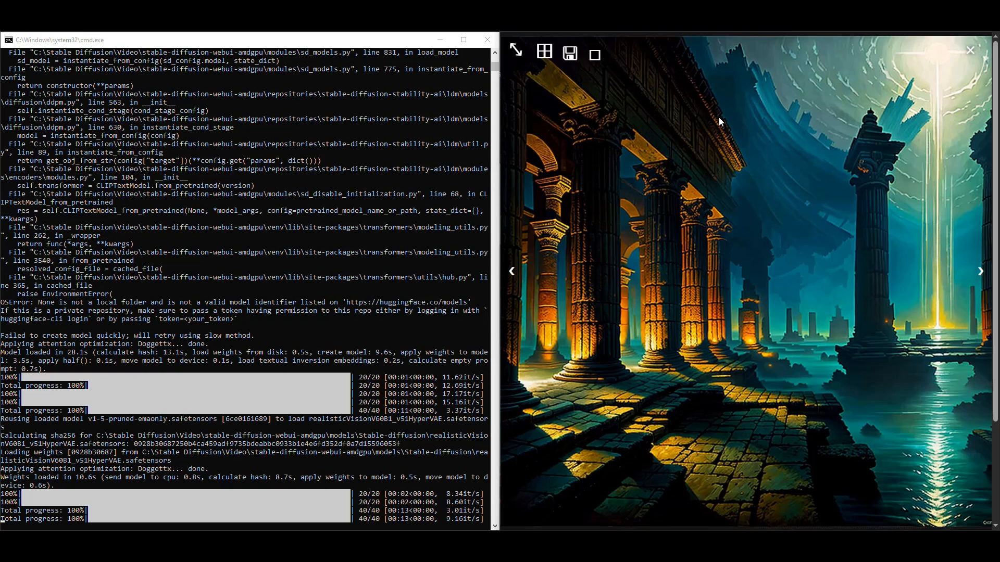
click(970, 50)
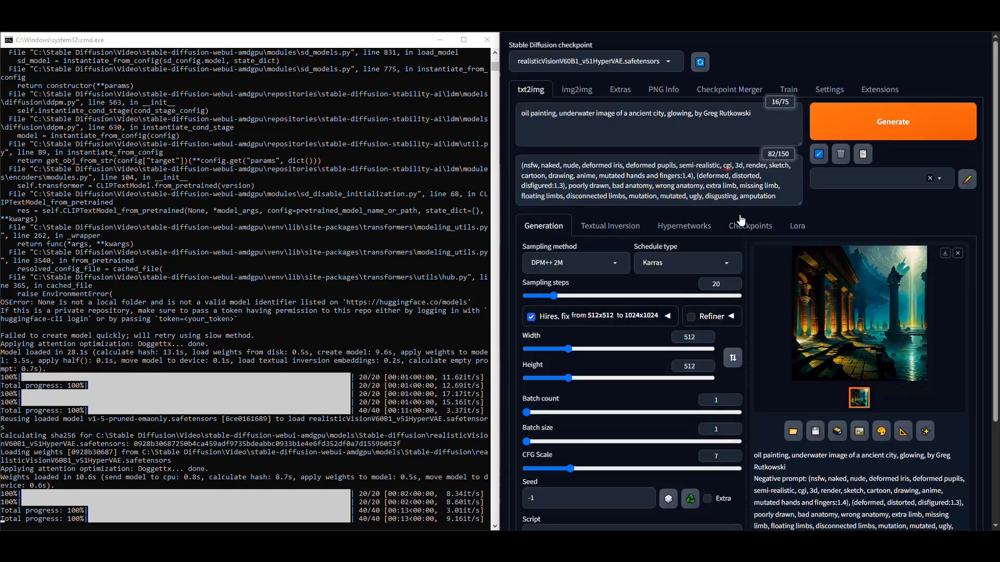